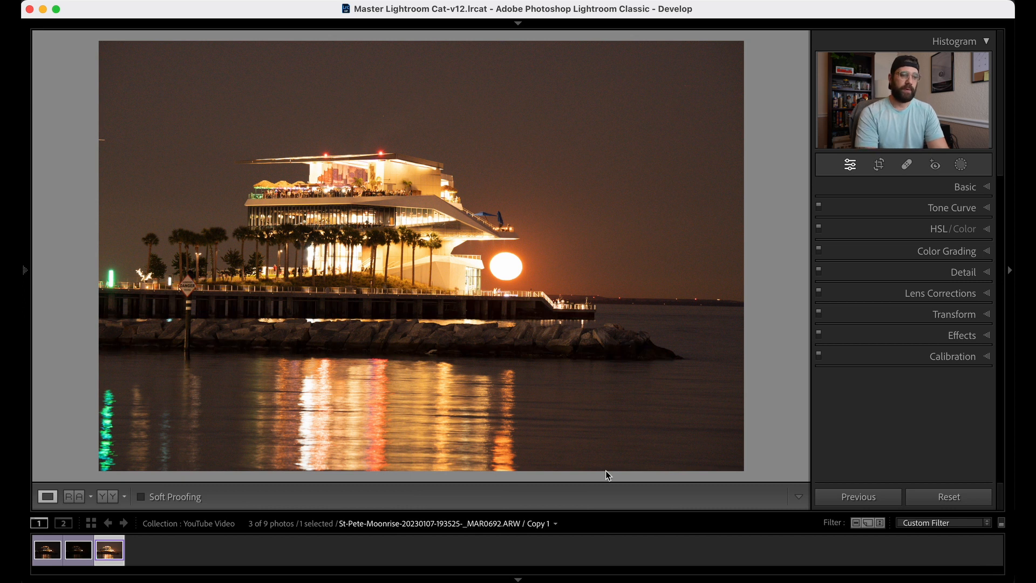
Select all three bracketed exposures for synchronized editing and make the brightest one the active photo
key("Left")
key("Left")
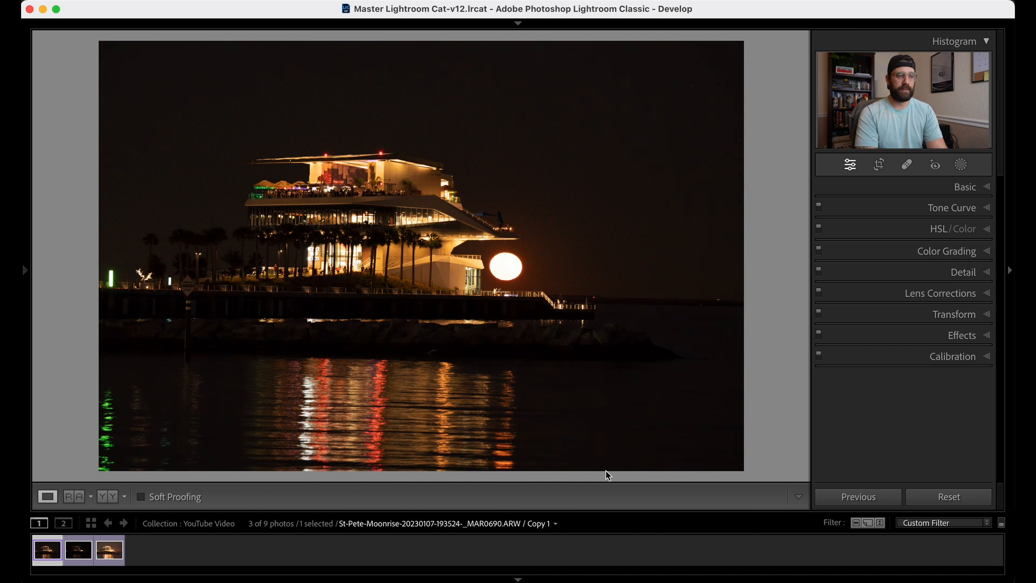
key("shift+Right")
key("shift+Right")
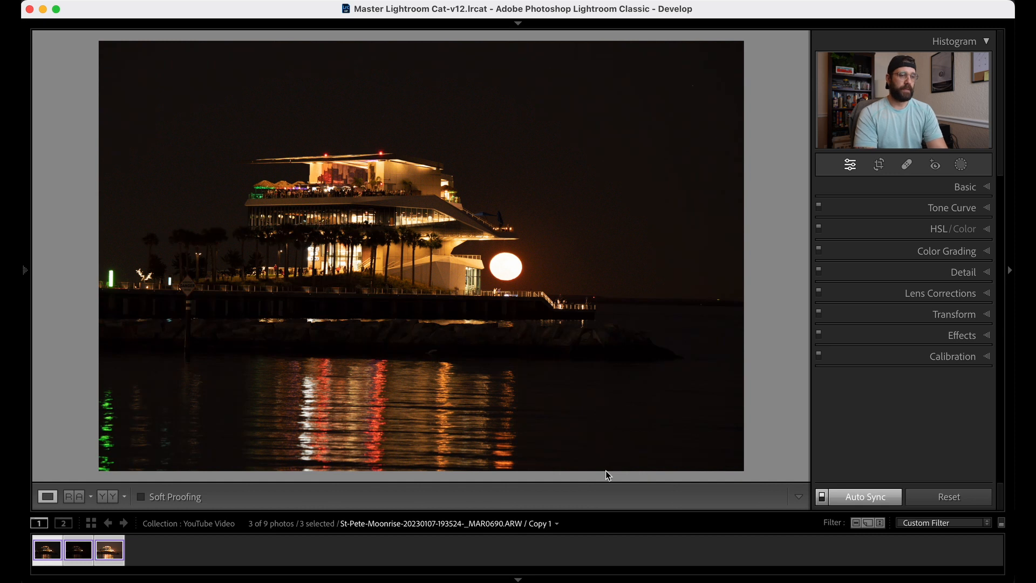
key("Right")
key("Right")
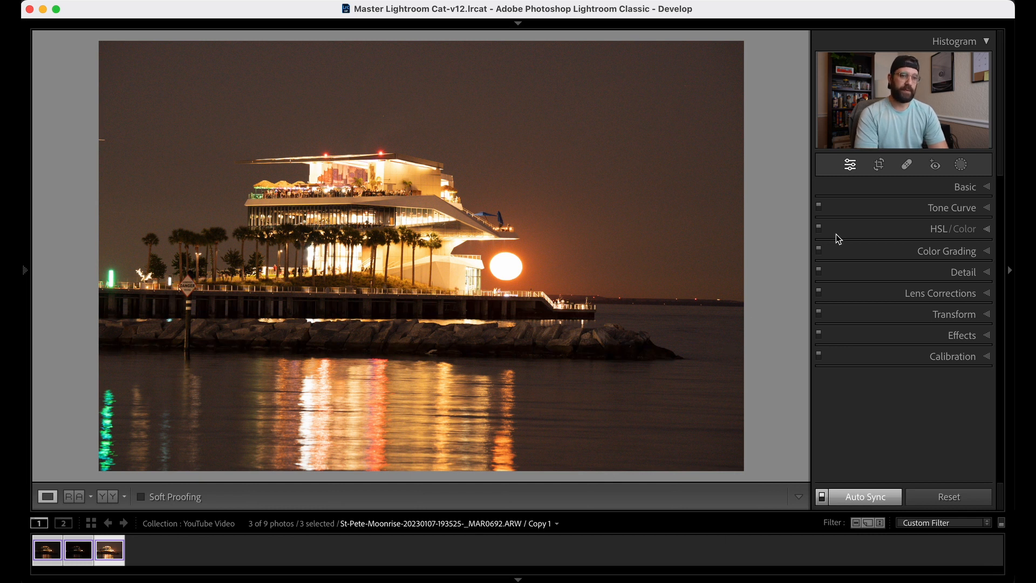
Set a custom white balance for the selected photos by sampling a neutral tone on the building's upper facade
left_click(828, 189)
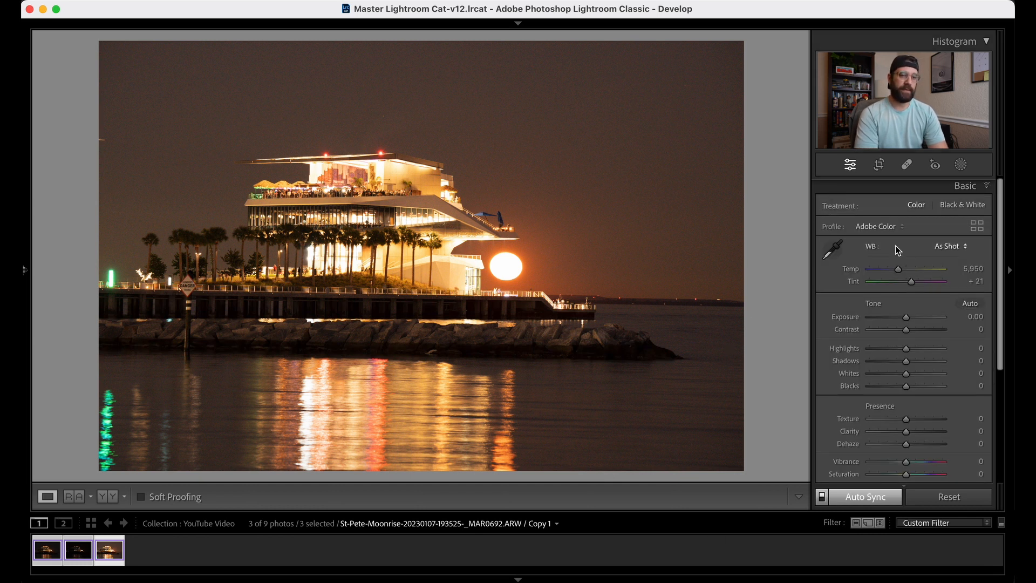
left_click(836, 256)
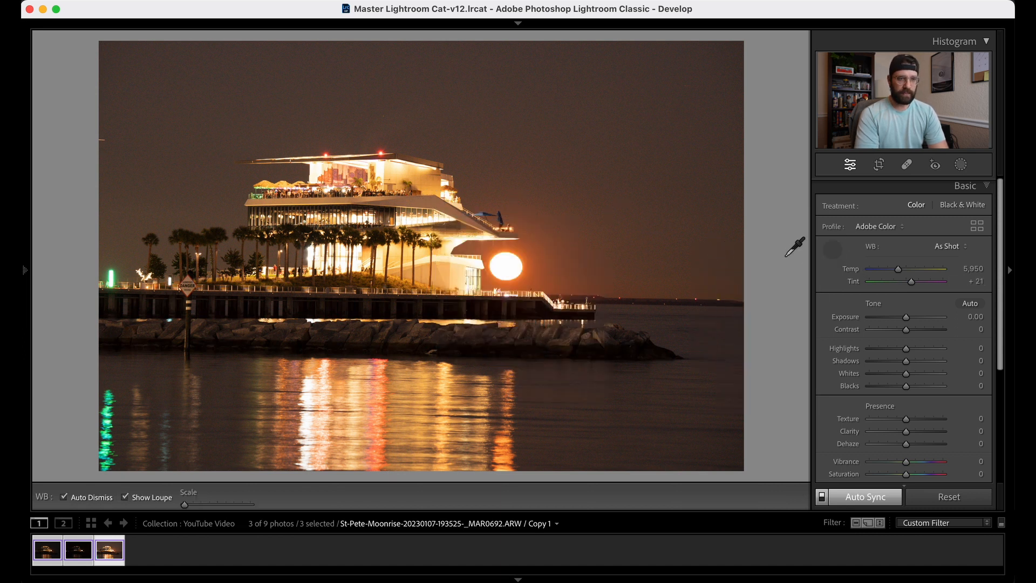
left_click(833, 247)
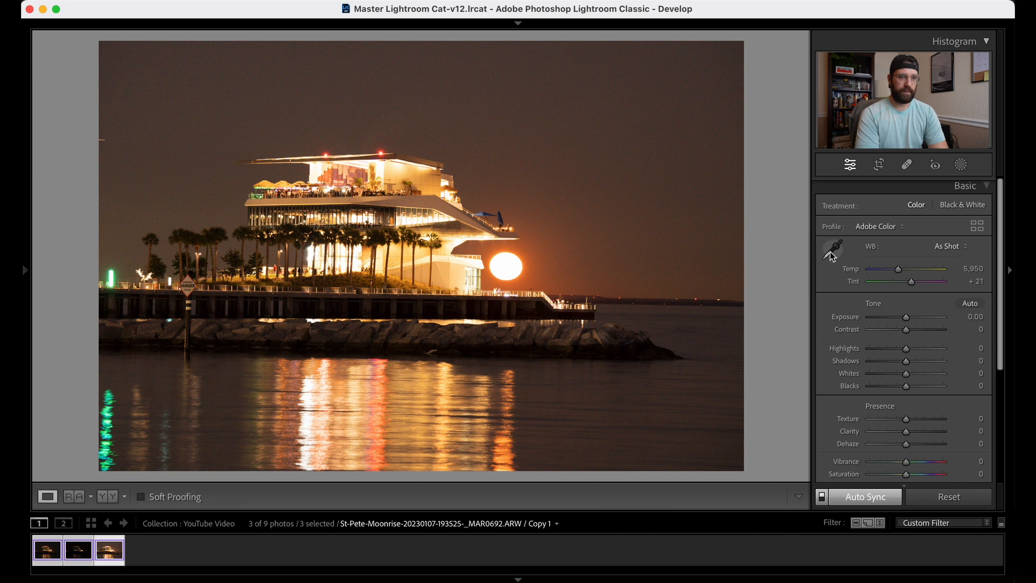
left_click(833, 248)
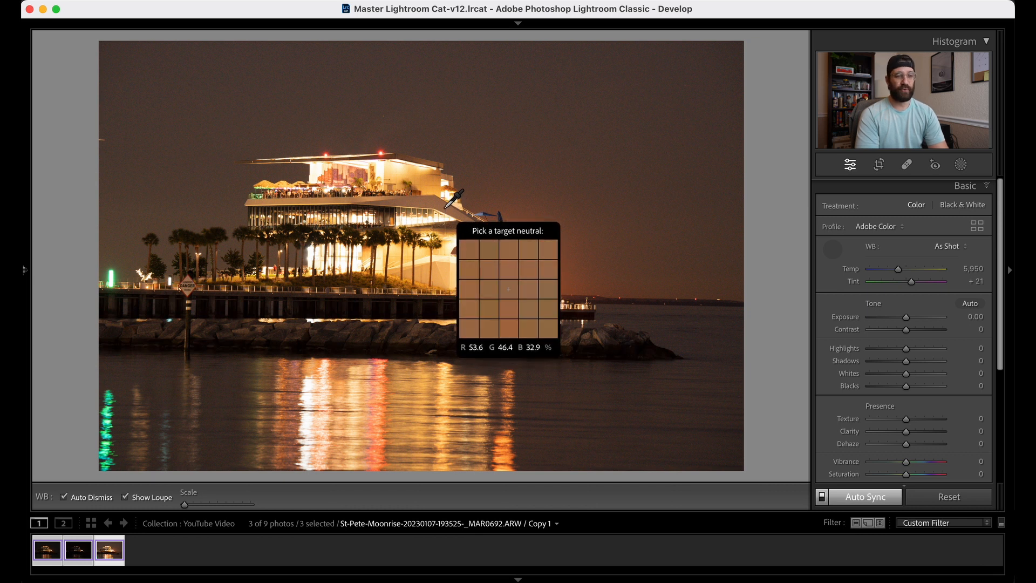
left_click(444, 209)
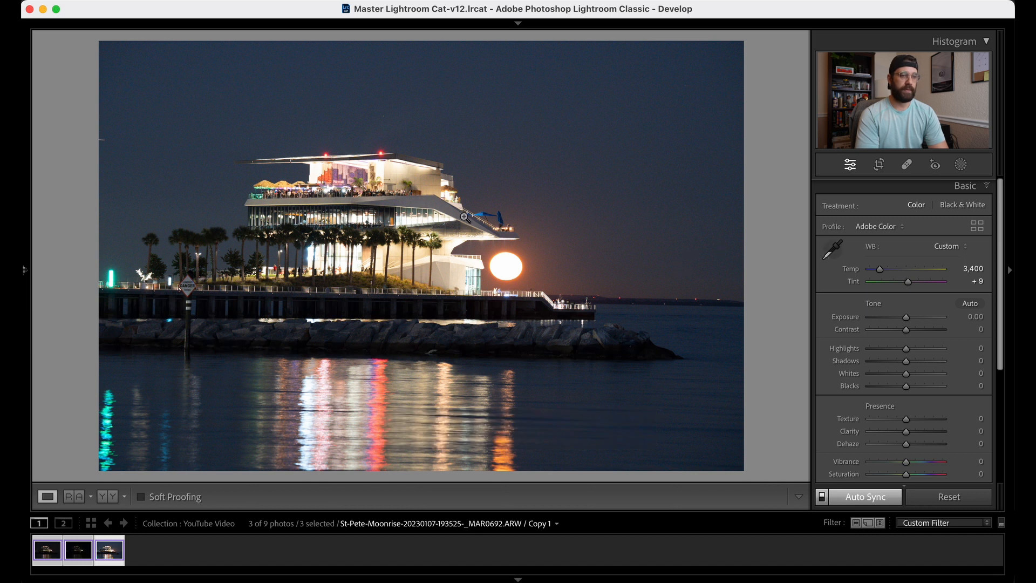
Fine-tune the white balance by setting the tint to +7
left_click(980, 280)
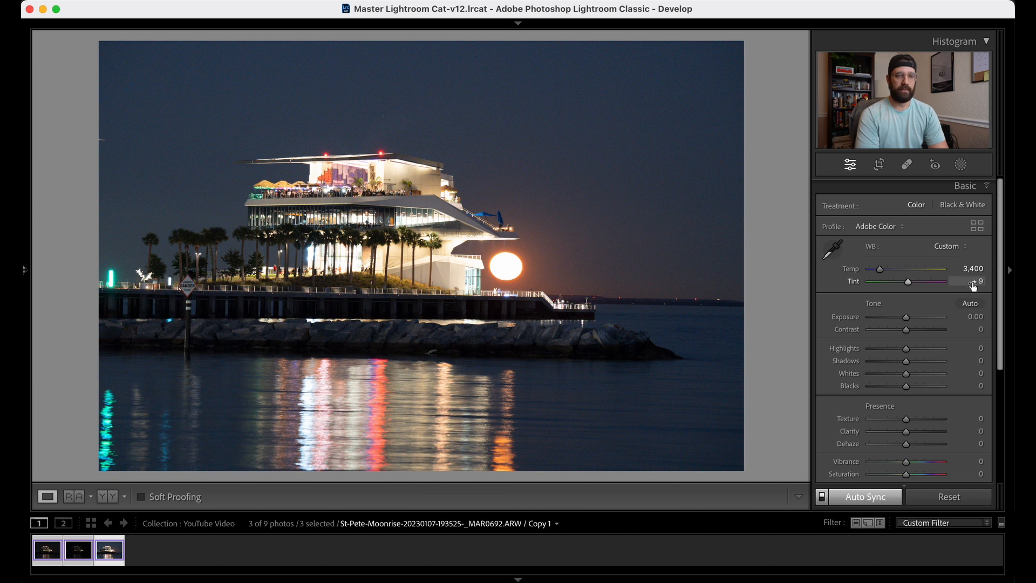
left_click_drag(970, 283, 970, 283)
key("Up")
left_click(970, 285)
key("Down")
key("Down")
key("Return")
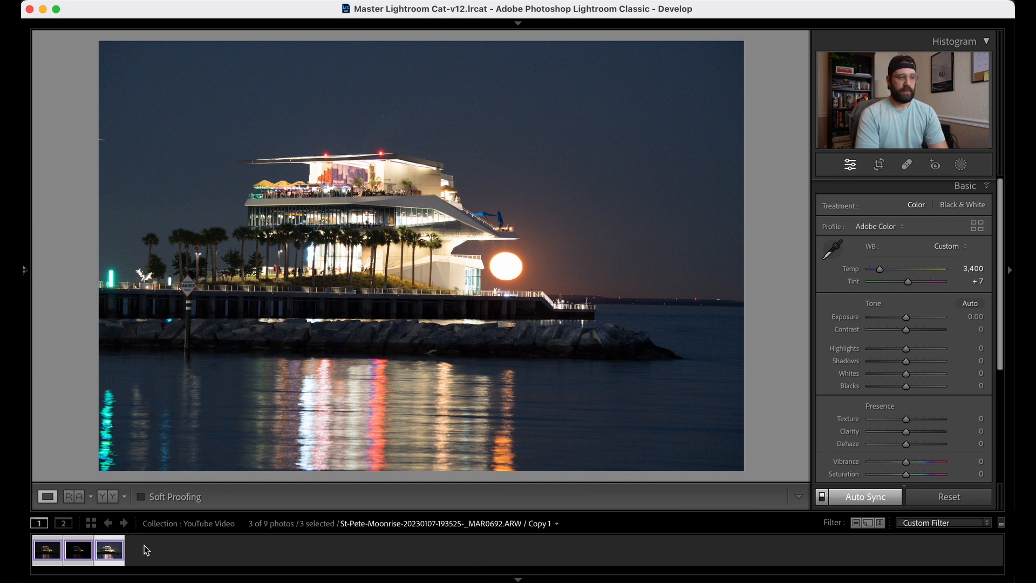
left_click(50, 546)
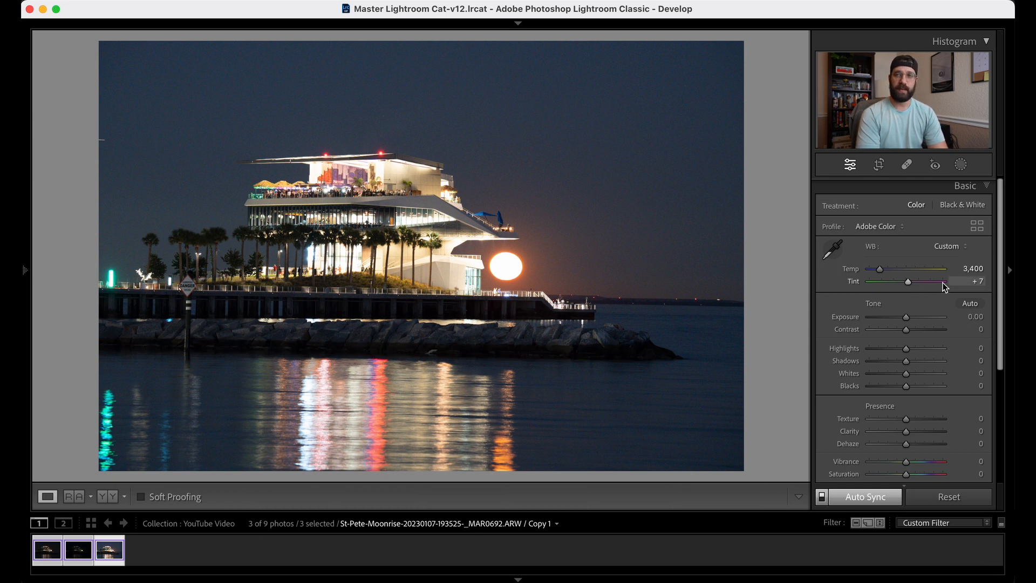
Change the color profile of the selected photos to Adobe Landscape
left_click(897, 228)
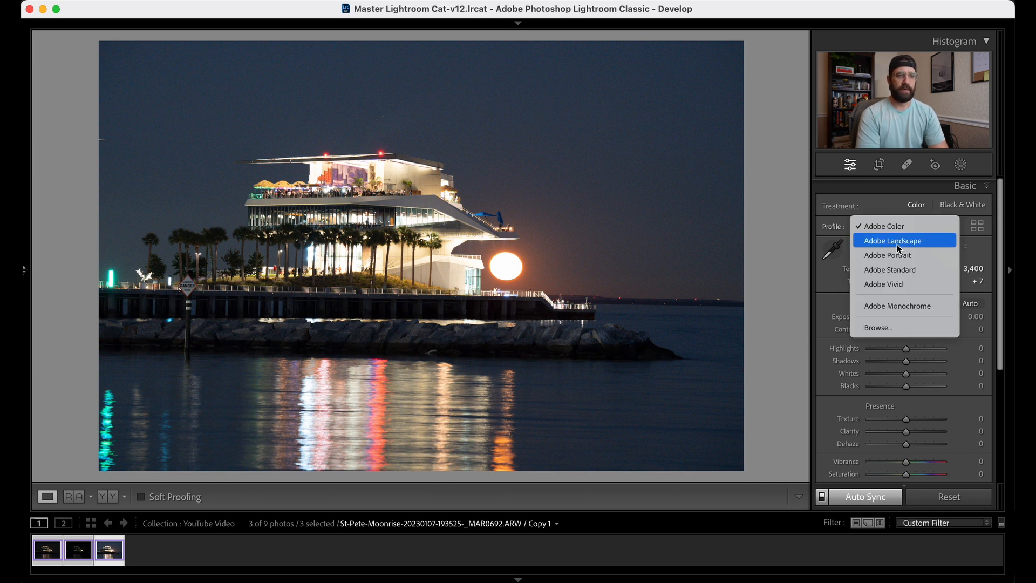
left_click(897, 244)
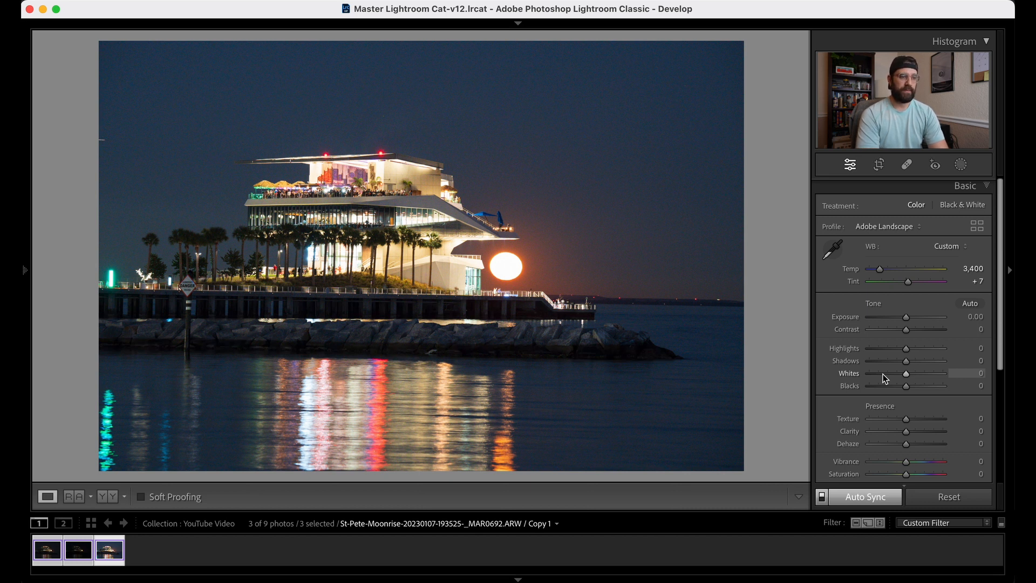
left_click(907, 228)
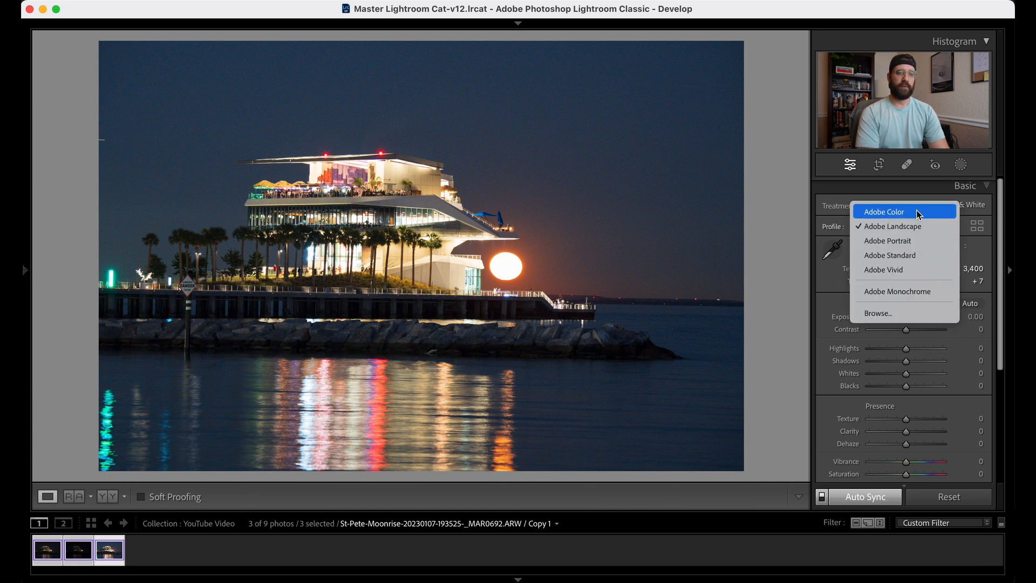
left_click(831, 284)
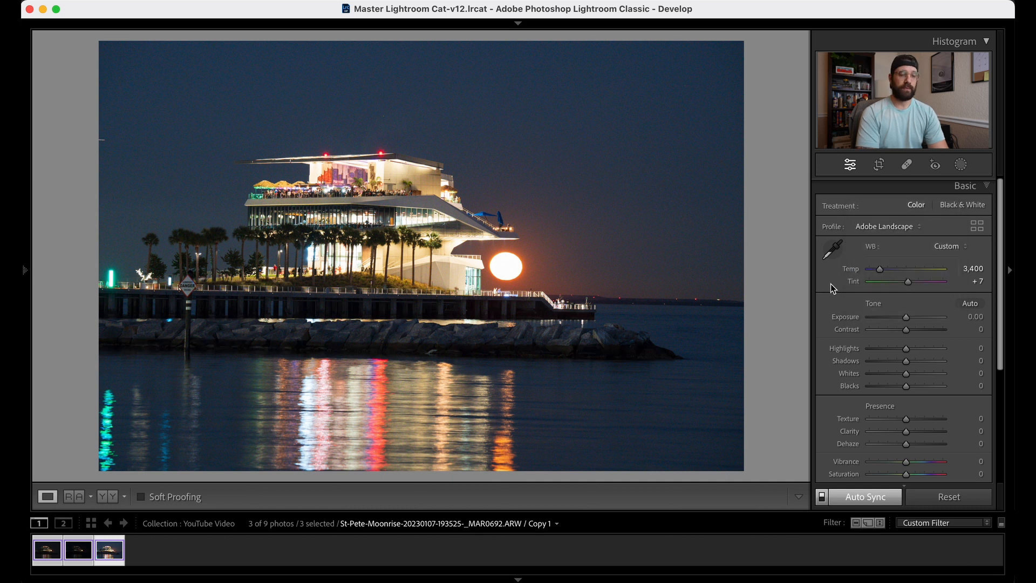
Enable chromatic aberration removal and lens profile corrections for the three selected photos
scroll(835, 380, "down", 2)
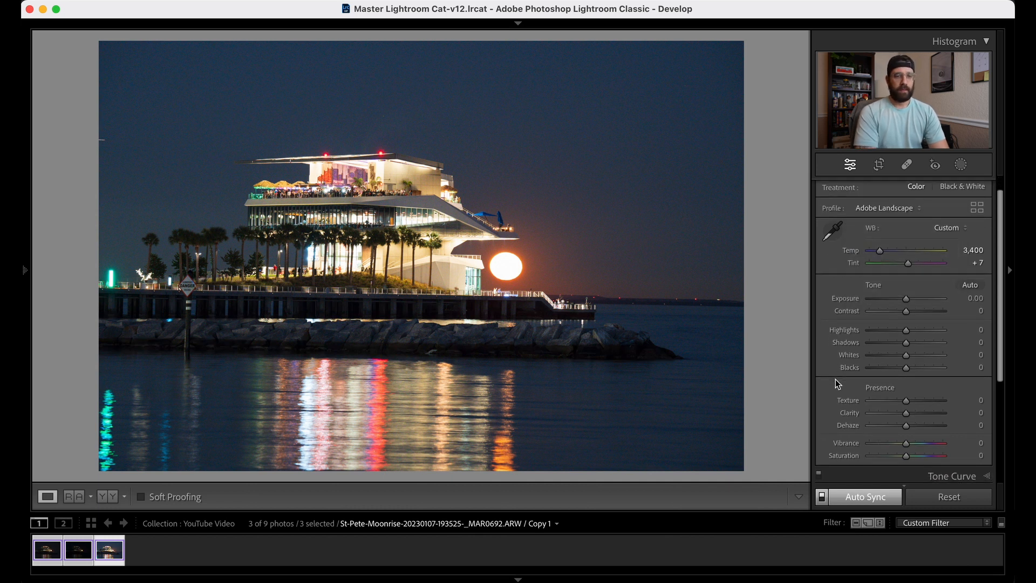
scroll(835, 380, "down", 6)
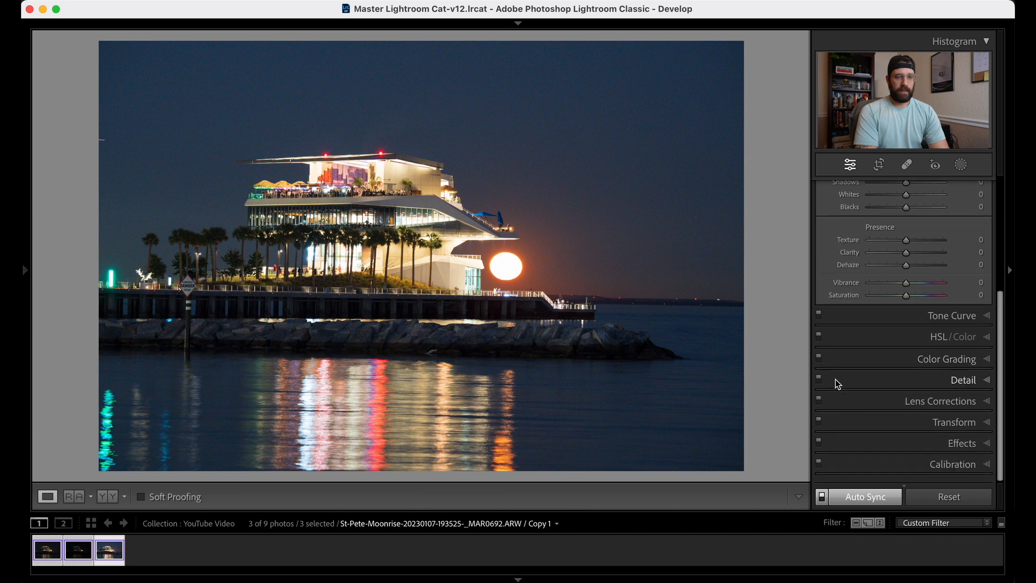
left_click(851, 407)
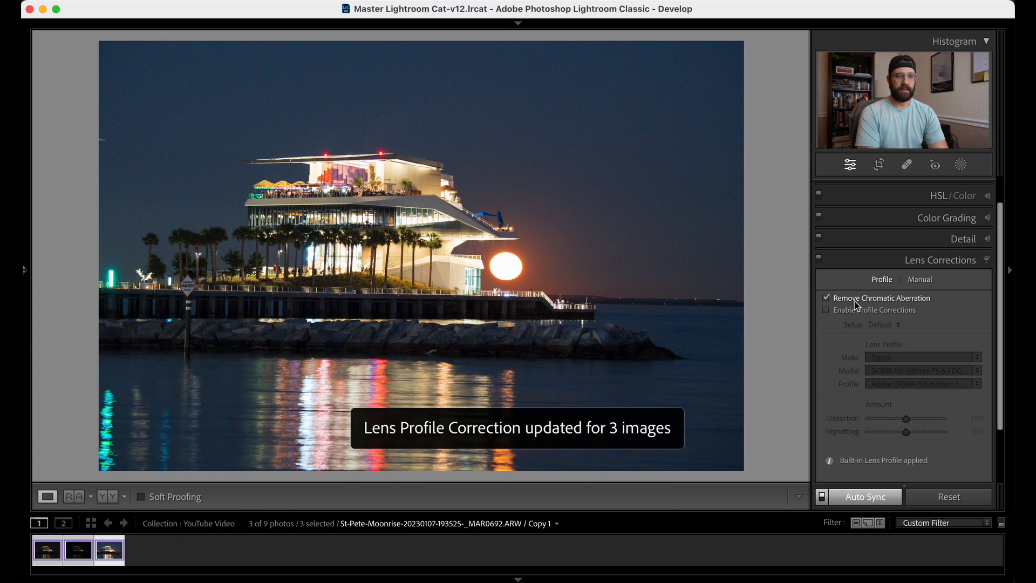
left_click(905, 314)
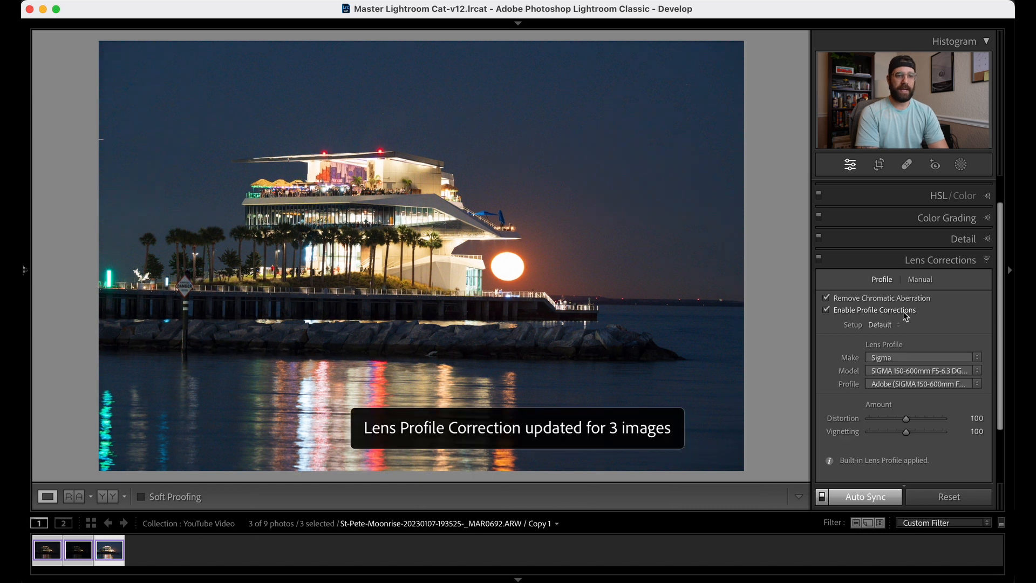
Compare the photo with and without lens profile corrections, leaving the corrections enabled
left_click(876, 313)
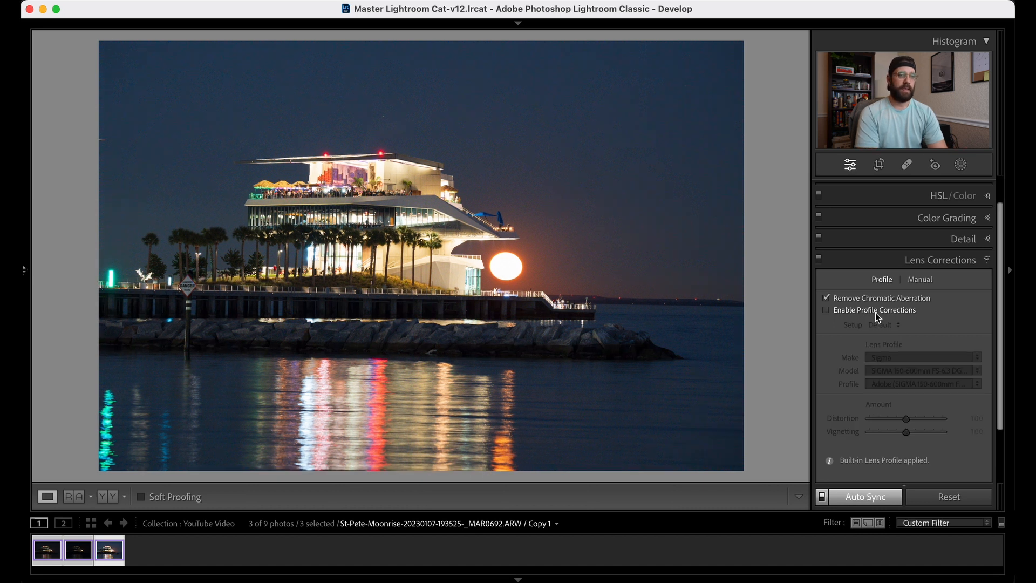
left_click(876, 312)
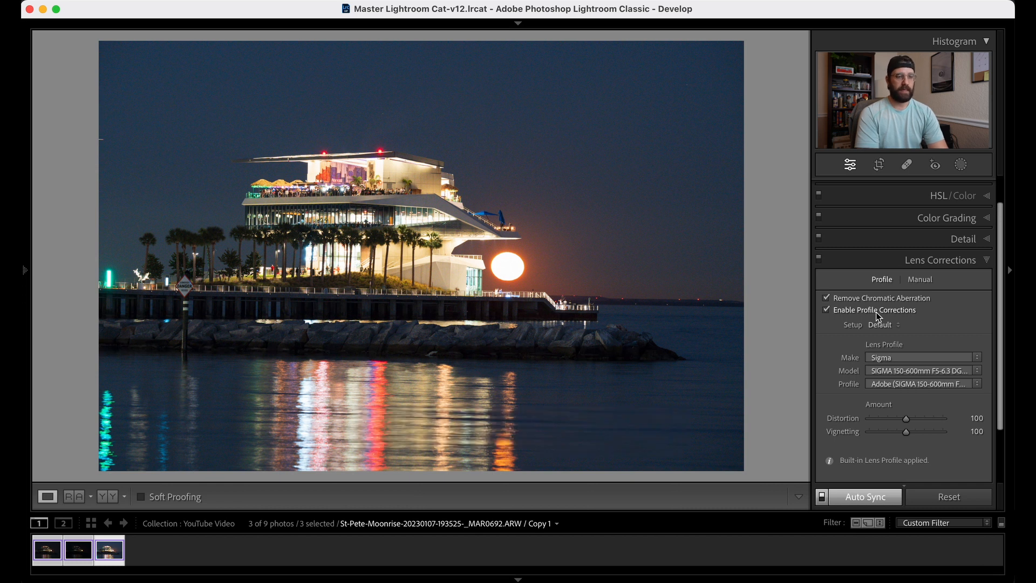
left_click(876, 313)
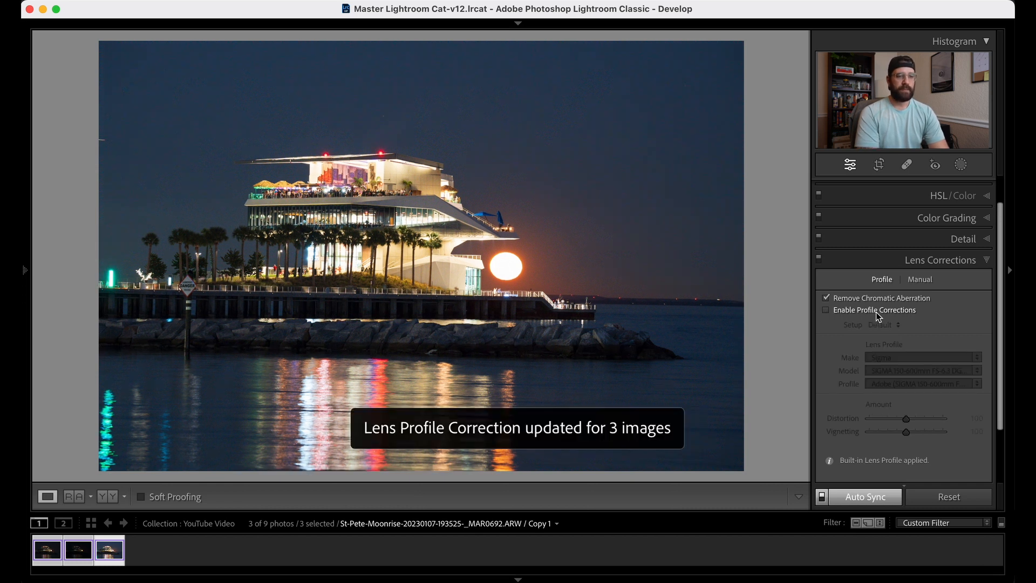
left_click(875, 312)
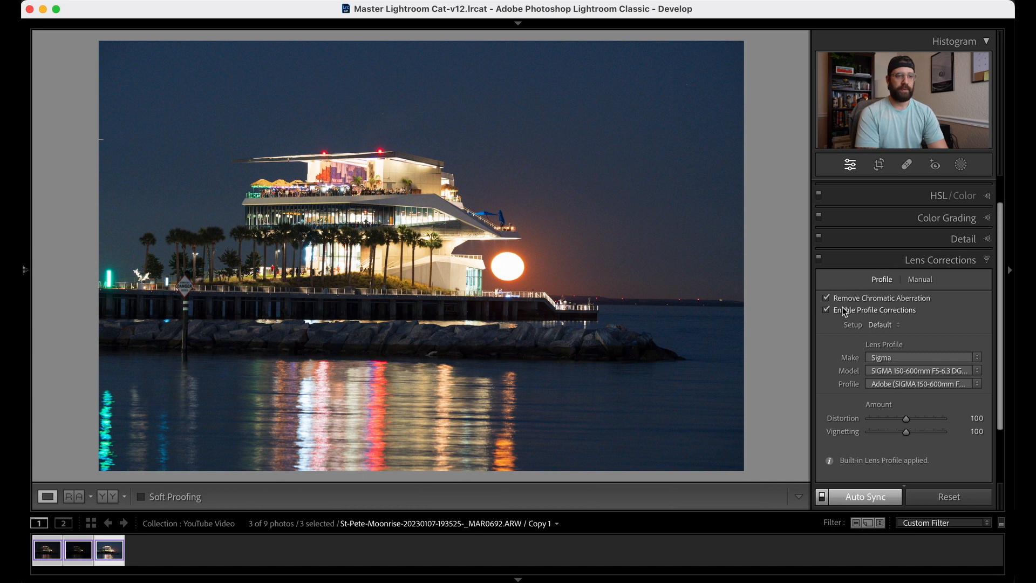
left_click(911, 311)
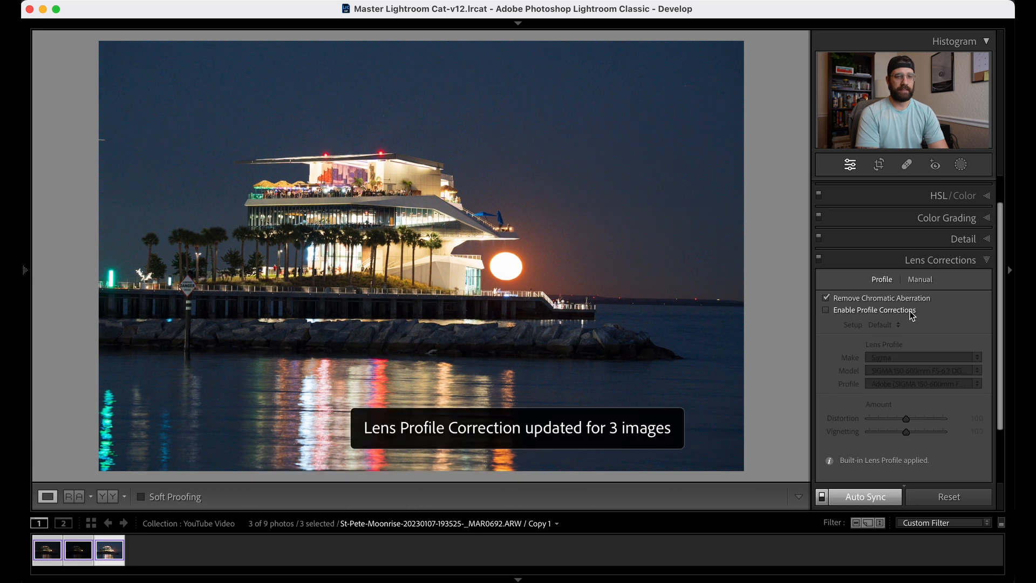
left_click(911, 312)
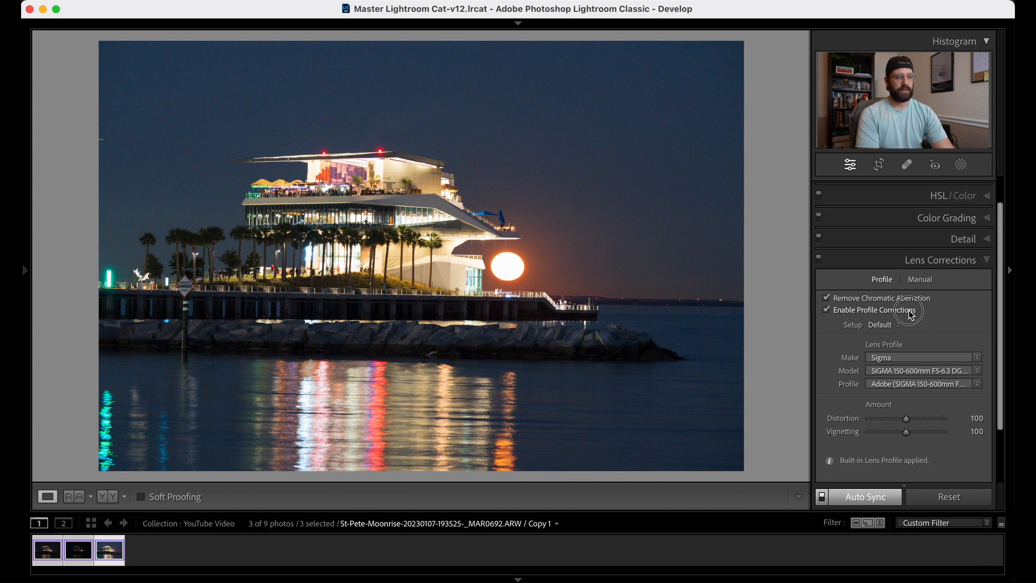
left_click(911, 311)
left_click(911, 312)
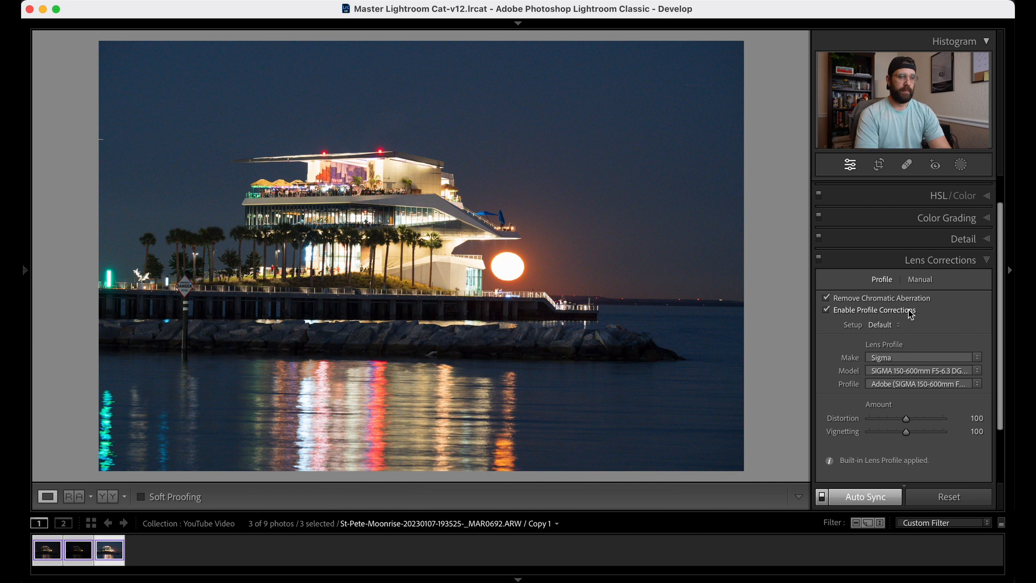
Apply noise reduction to the selected photos with color at 25 and luminance at 12
left_click(963, 266)
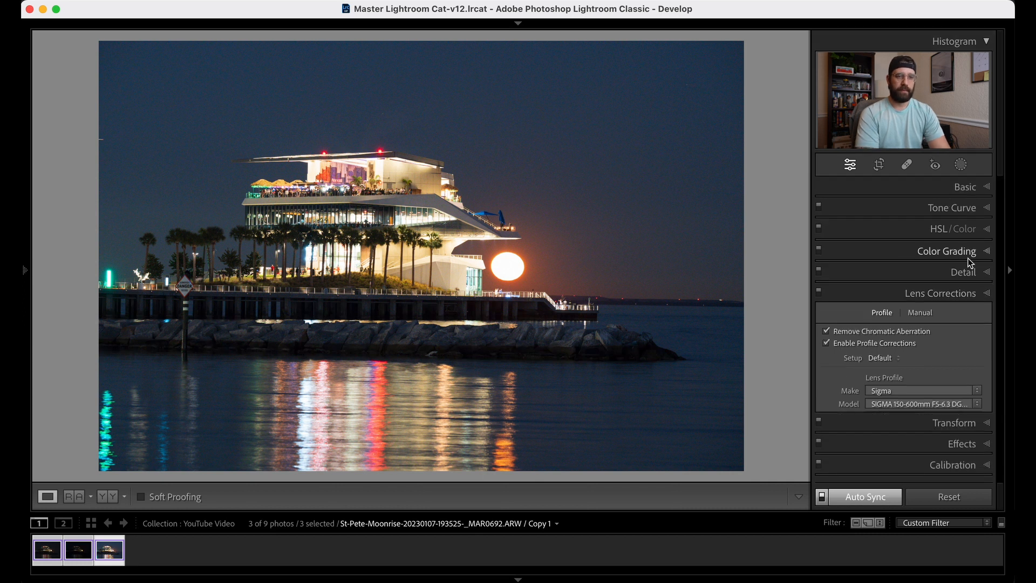
left_click(885, 270)
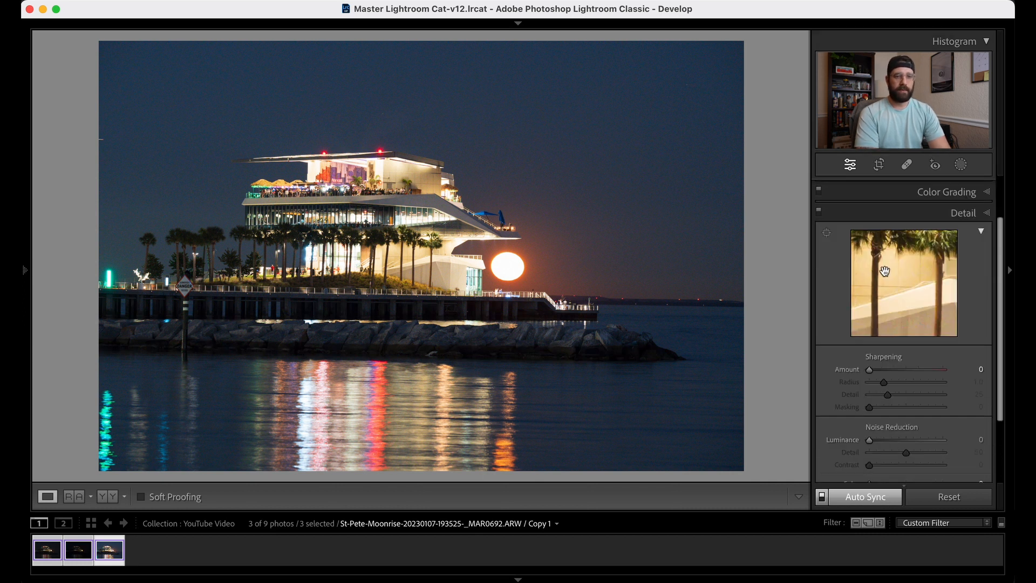
scroll(915, 413, "down", 4)
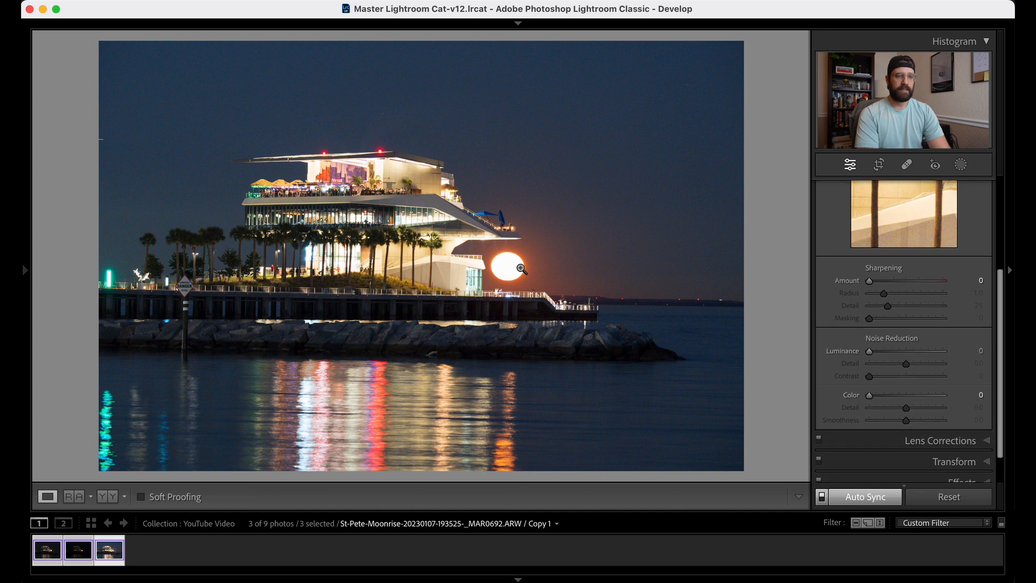
left_click(530, 264)
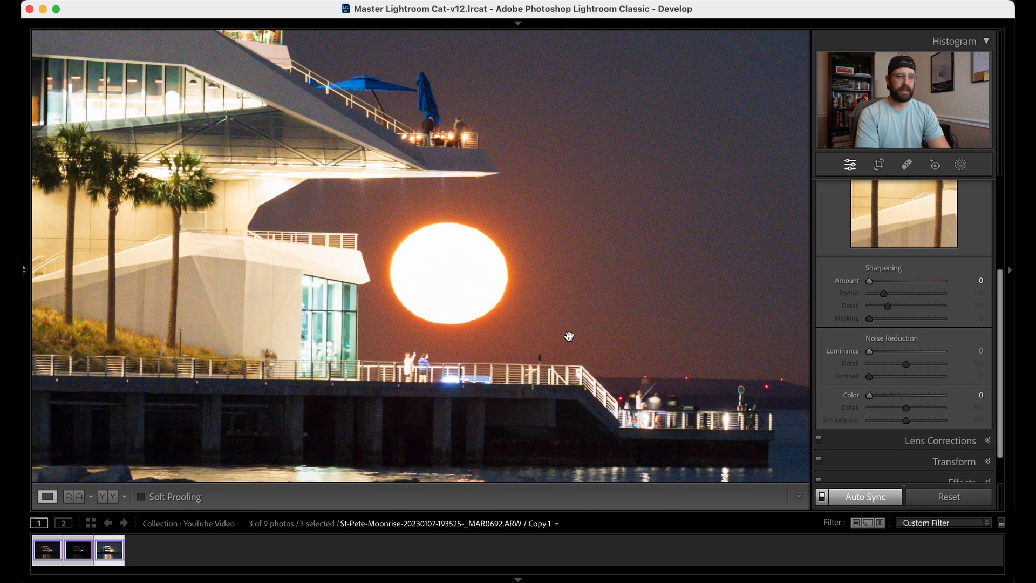
left_click_drag(860, 396, 909, 390)
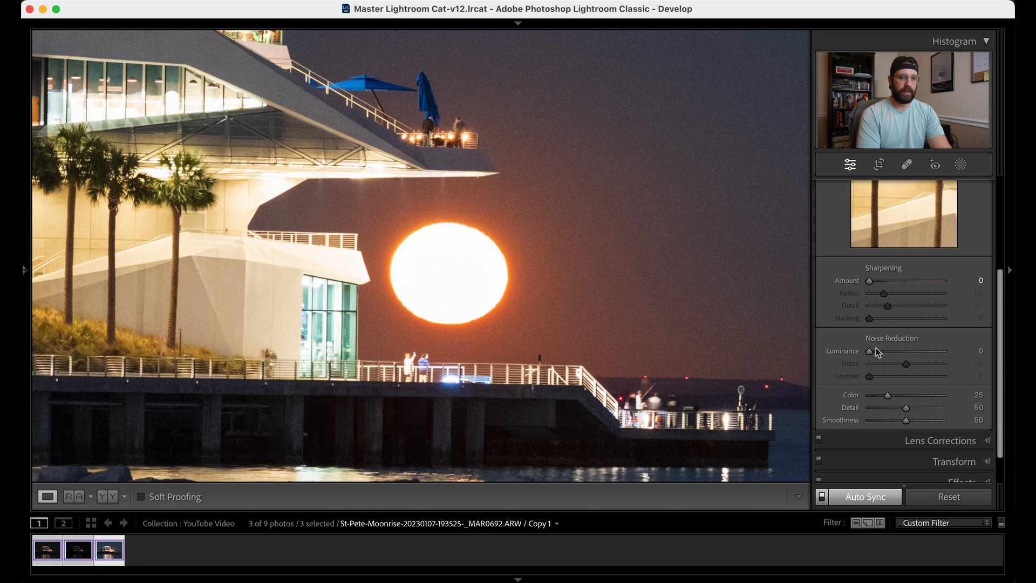
left_click_drag(876, 352, 877, 352)
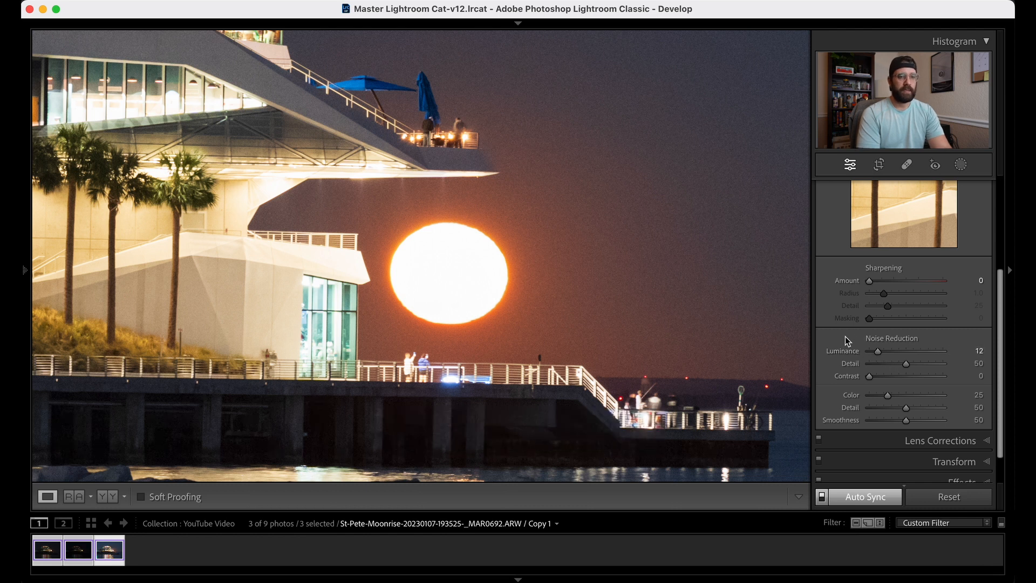
Select only the first moonrise exposure and fit the whole photo in view with its basic adjustments open
scroll(845, 335, "up", 5)
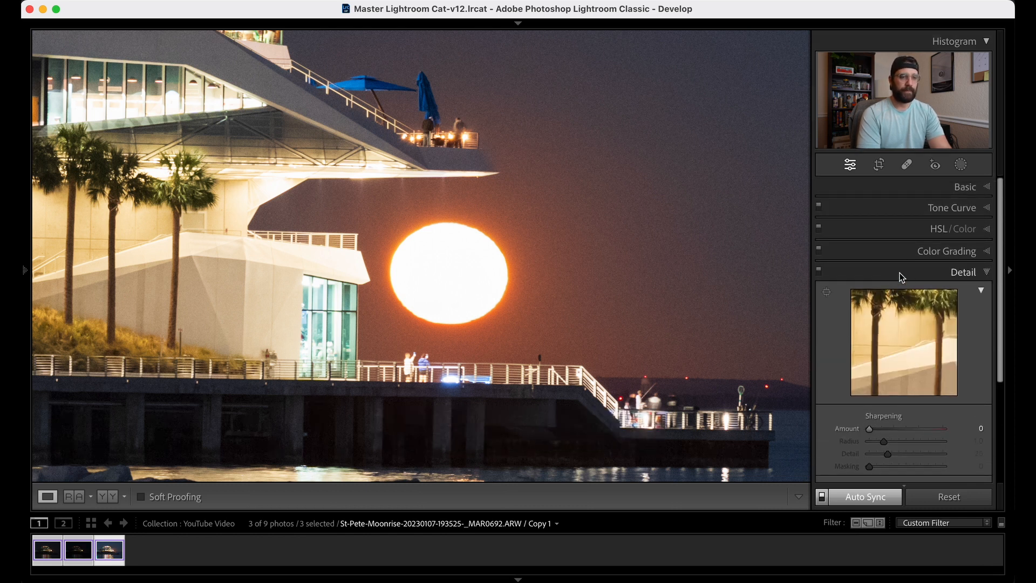
left_click(899, 273)
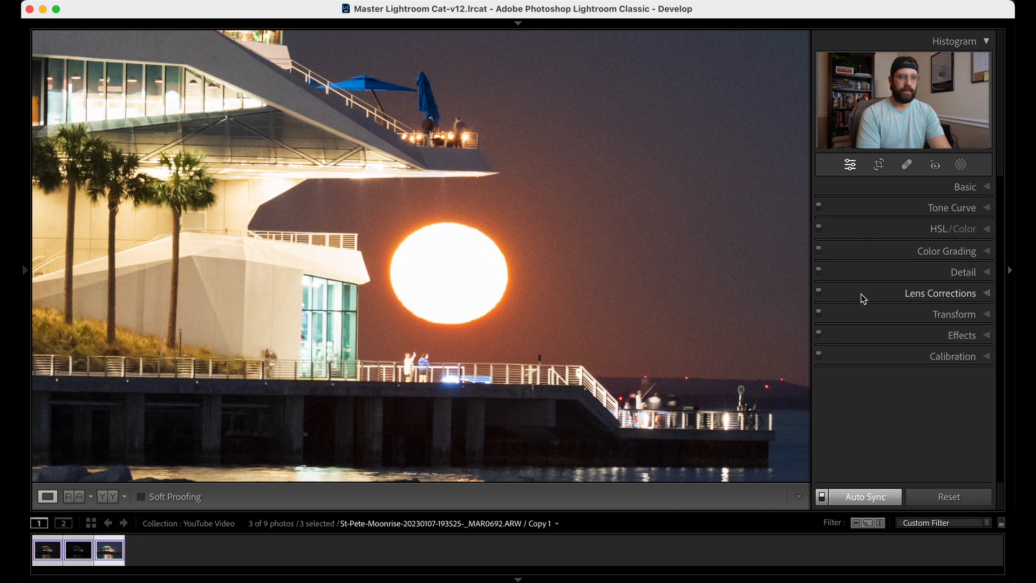
left_click(897, 190)
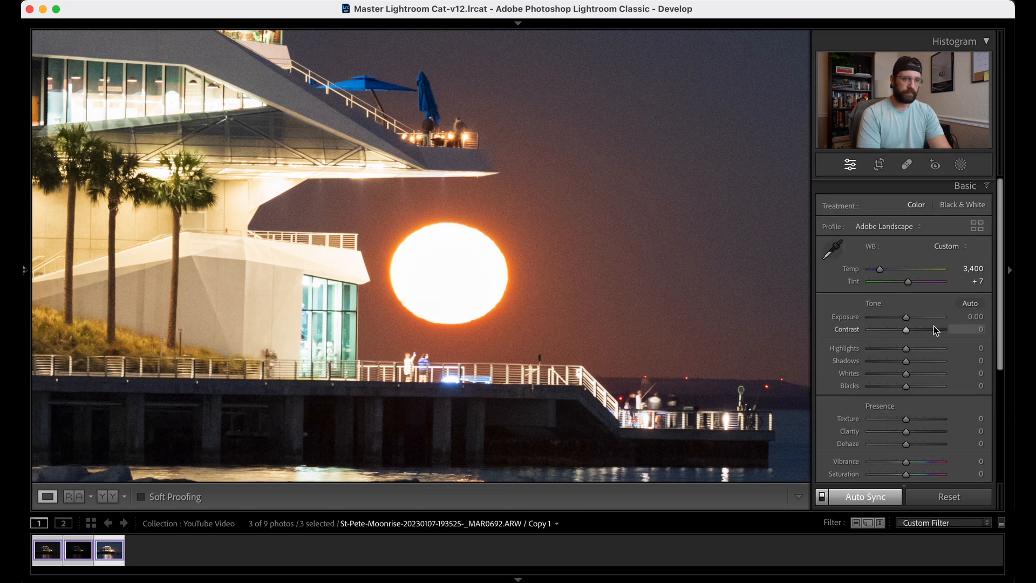
scroll(864, 363, "down", 1)
left_click(48, 549)
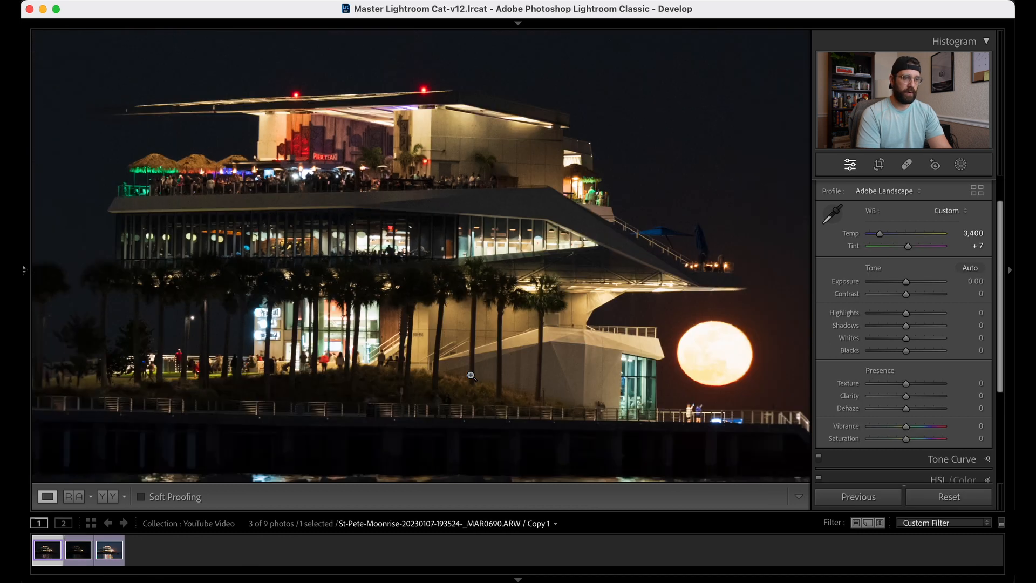
left_click(471, 375)
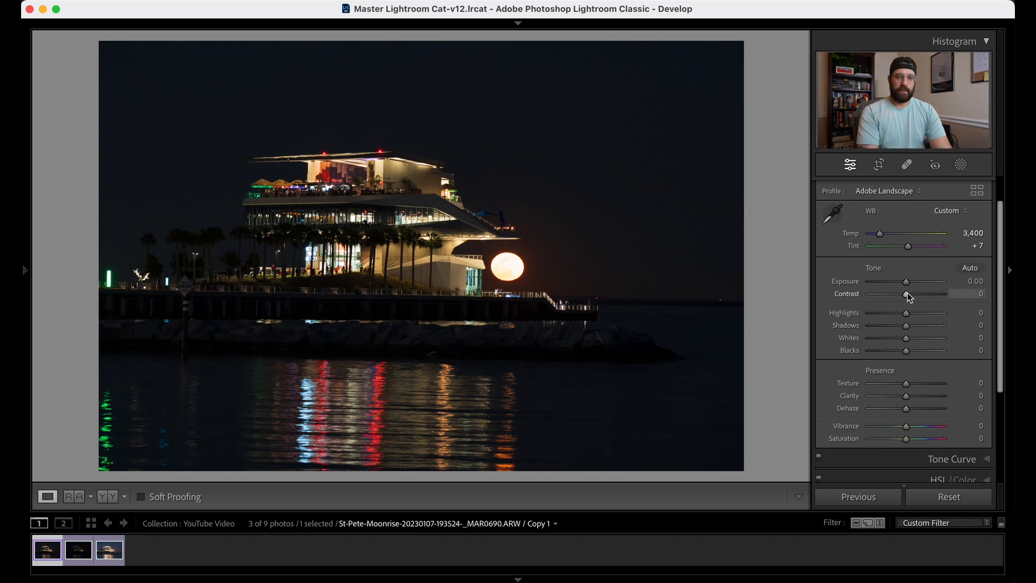
Set the first photo's exposure to +1.25, contrast to +13, highlights to −22 and shadows to +22
left_click_drag(907, 282, 916, 283)
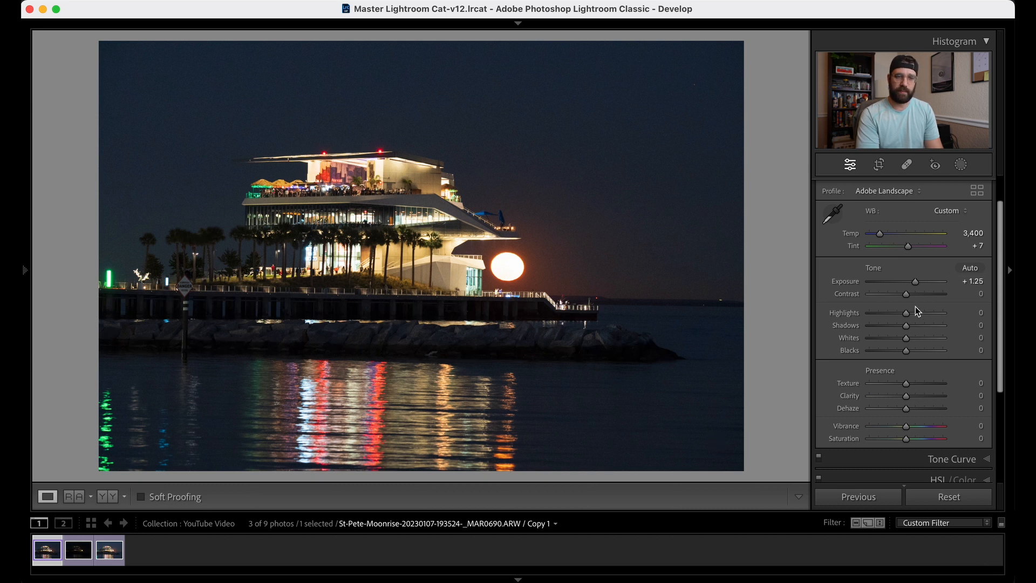
left_click_drag(908, 296, 912, 295)
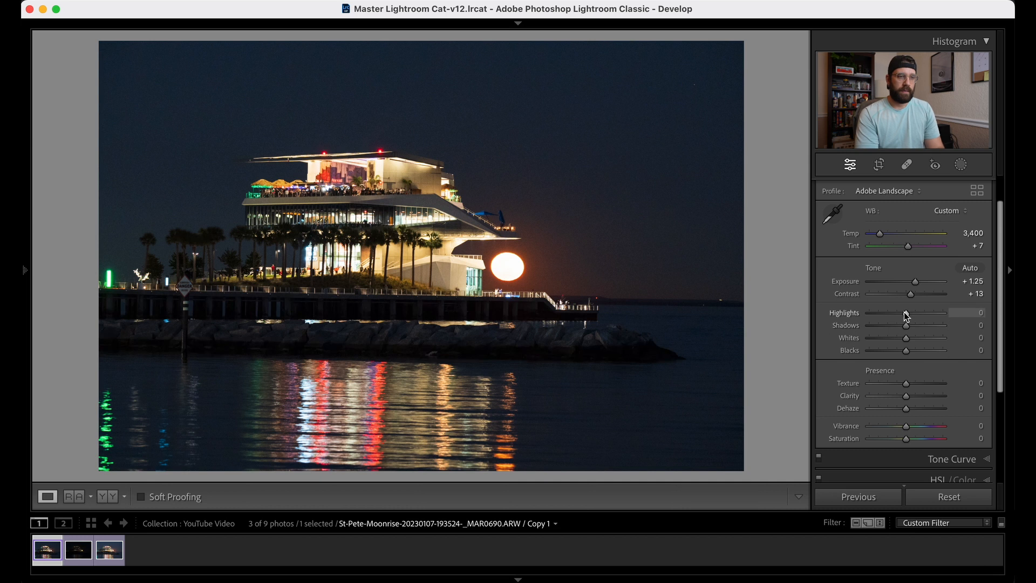
mouse_move(909, 318)
left_mouse_down()
mouse_move(894, 317)
mouse_move(919, 329)
mouse_move(900, 313)
left_mouse_up()
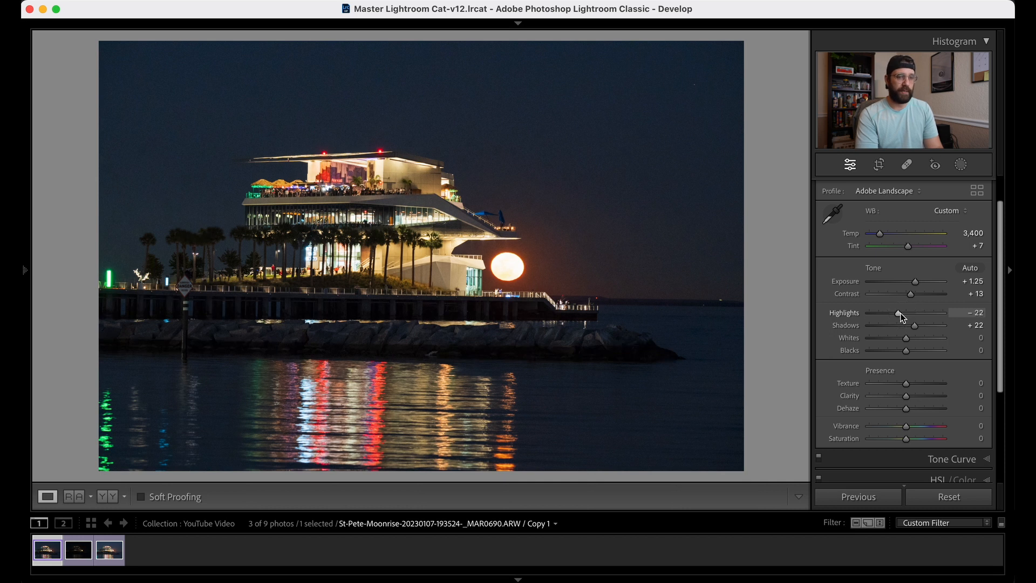
Refine the first photo's tones with whites +6, blacks −9, shadows +70 and highlights −9
left_click(908, 339)
left_click_drag(910, 340, 904, 351)
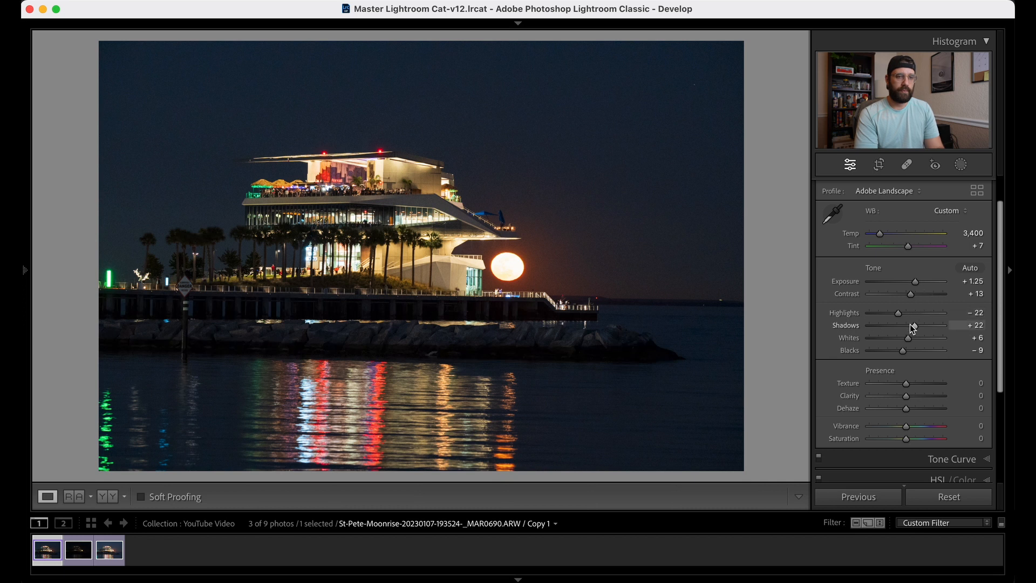
left_click_drag(915, 326, 934, 328)
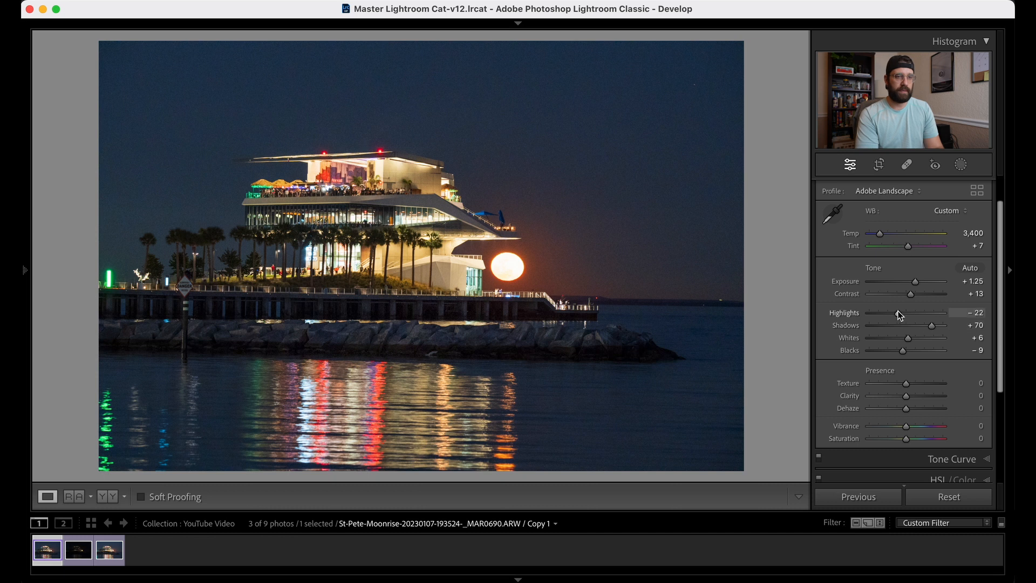
mouse_move(898, 318)
left_mouse_down()
mouse_move(915, 318)
mouse_move(905, 317)
left_mouse_up()
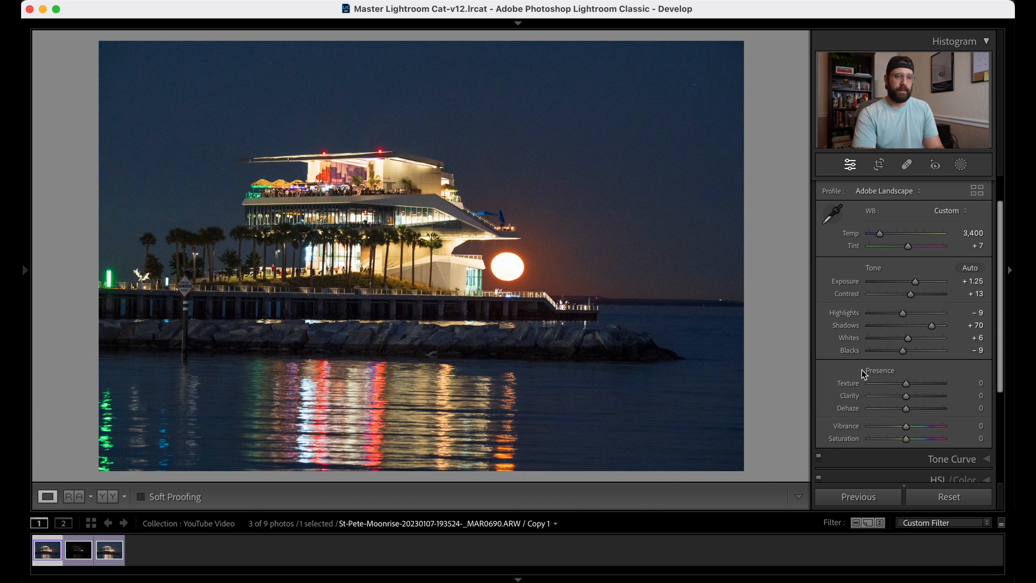
Compare the first photo before and after its adjustments, returning to the edited version
key("backslash")
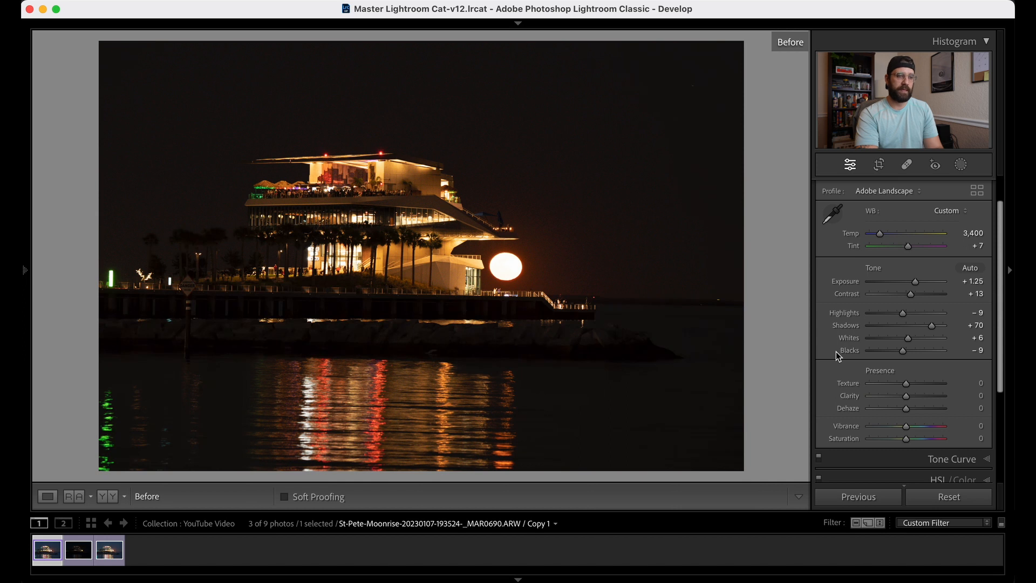
key("backslash")
key("backslash")
key("backslash")
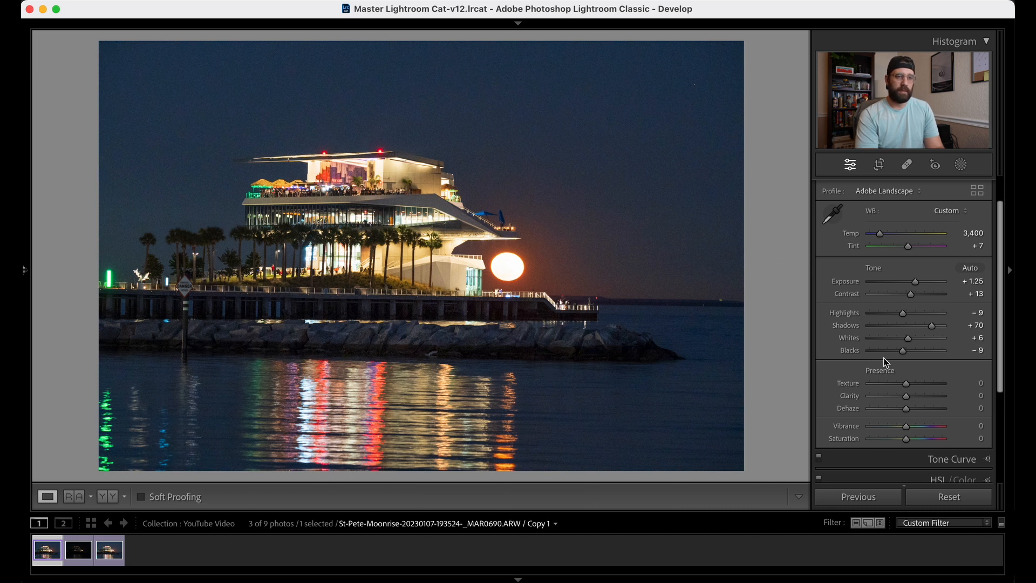
Set the first photo's vibrance to +15 and saturation to −4
scroll(876, 388, "down", 3)
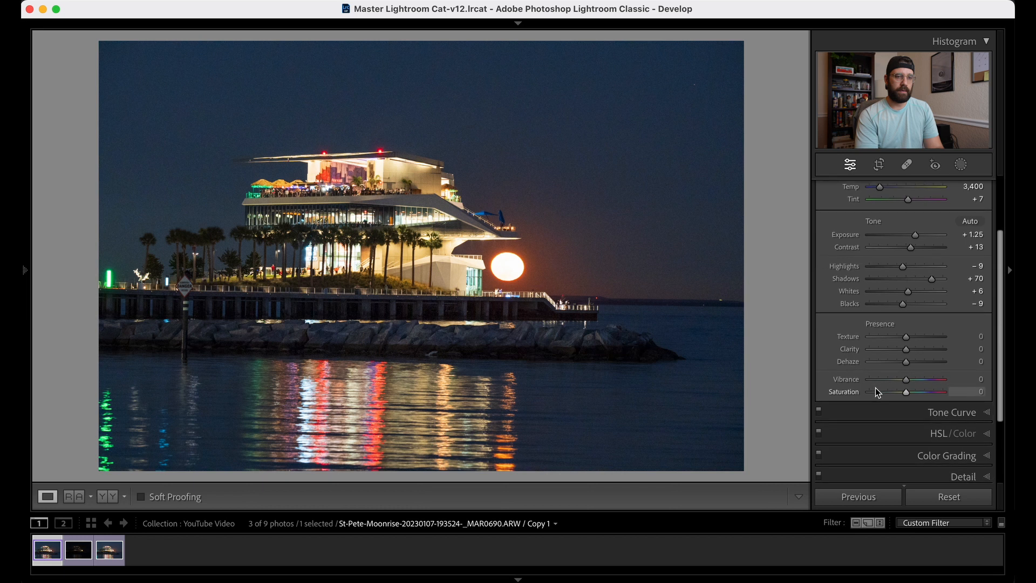
left_click_drag(964, 383, 973, 379)
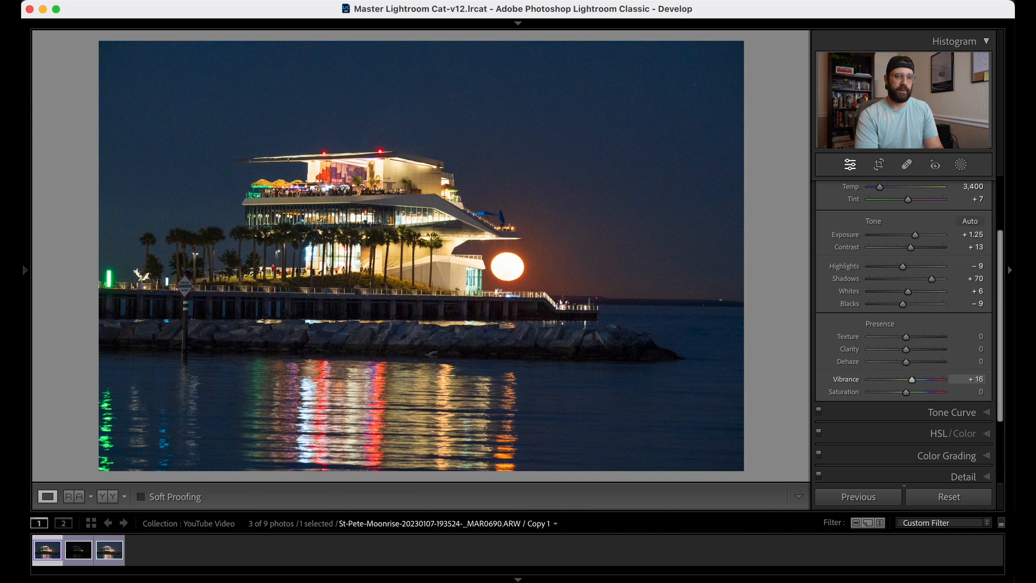
left_click(976, 393)
left_click_drag(976, 394, 973, 394)
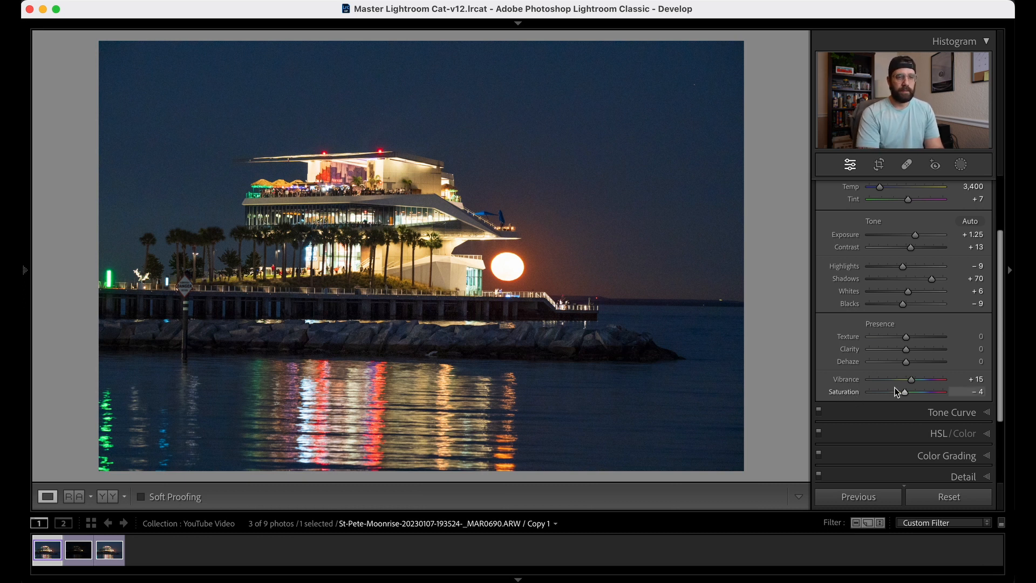
Set the first photo's texture to +10, clarity to −5 and dehaze to +6
scroll(895, 387, "down", 1)
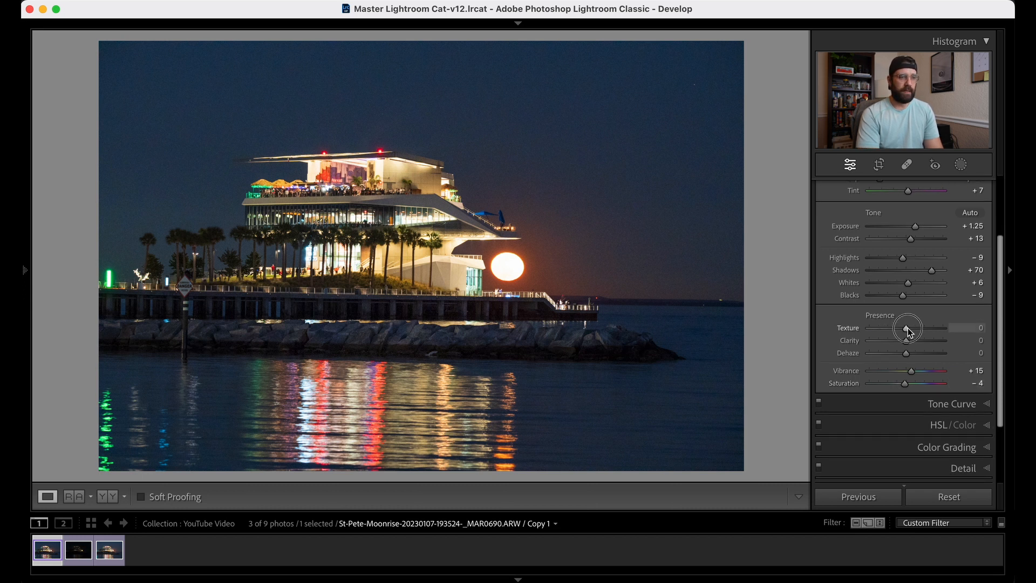
left_click_drag(912, 332, 913, 333)
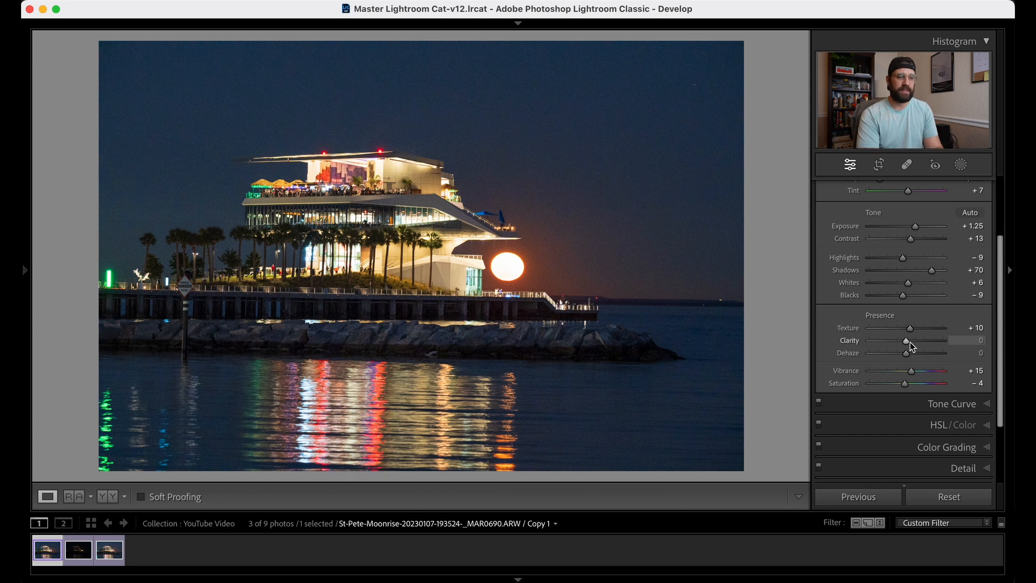
left_click_drag(909, 342, 907, 342)
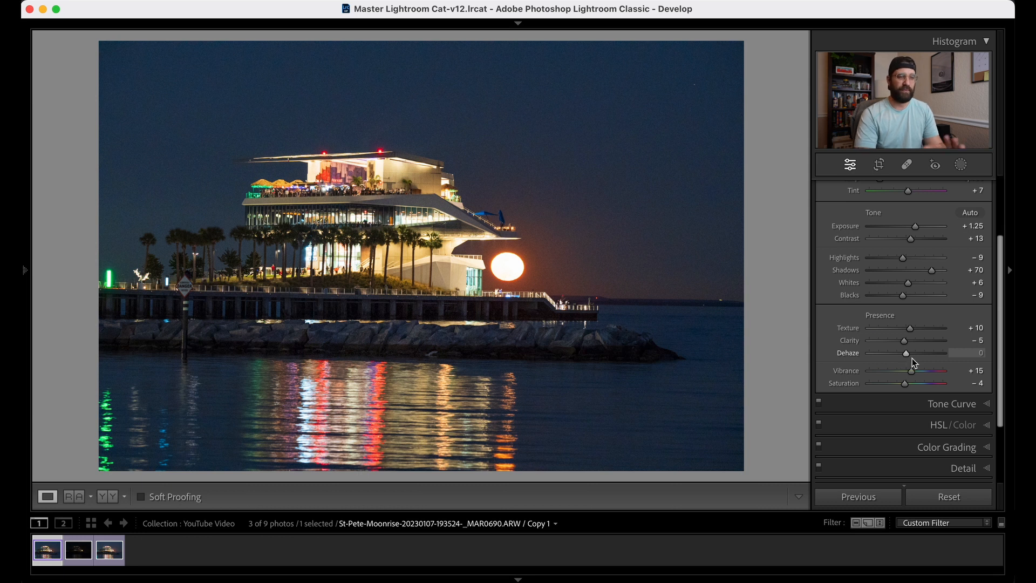
left_click_drag(954, 356, 956, 355)
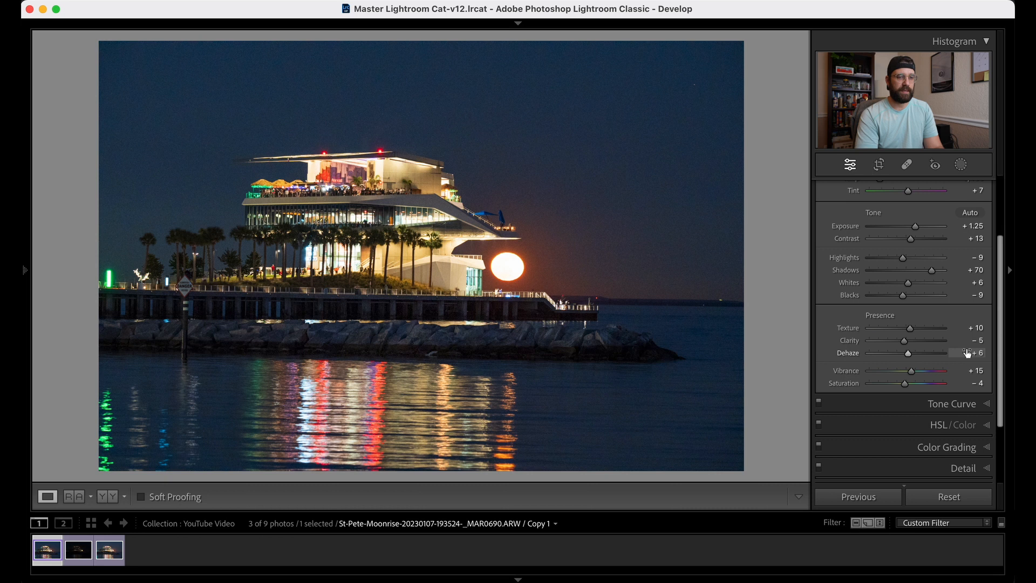
Switch to the second, darkest exposure and open its basic adjustments
scroll(852, 378, "down", 3)
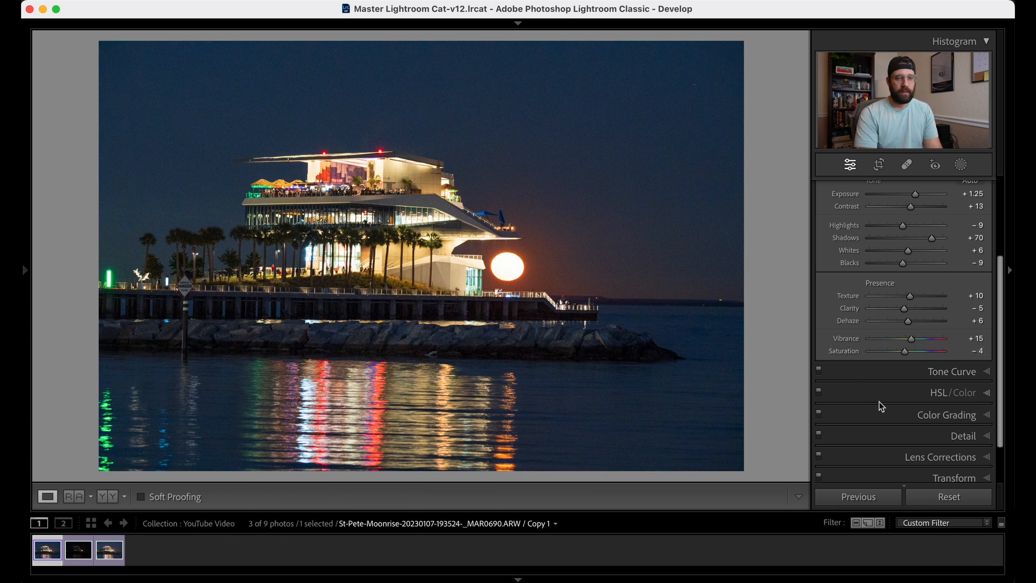
scroll(878, 402, "down", 5)
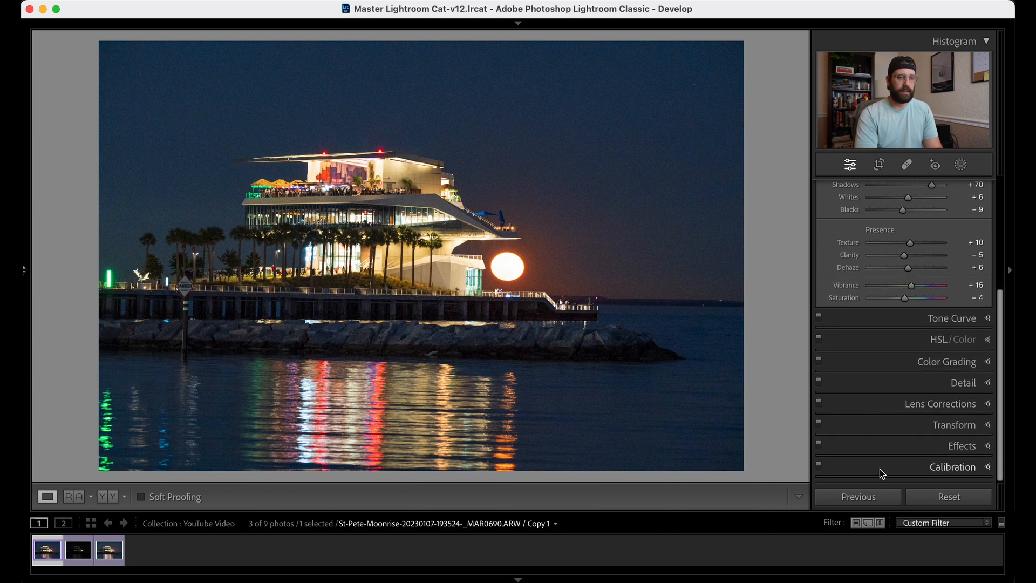
scroll(870, 325, "up", 3)
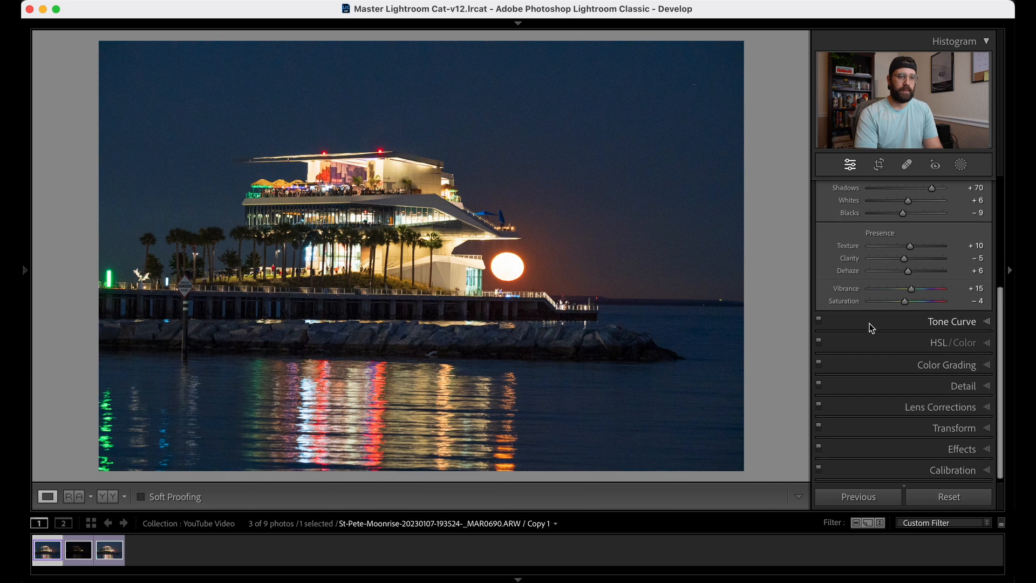
scroll(870, 319, "up", 4)
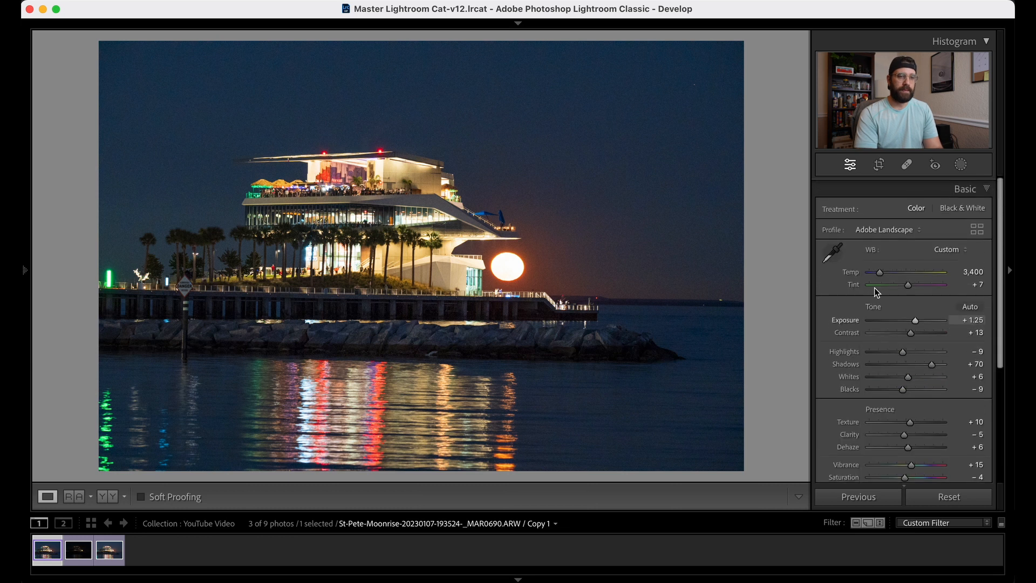
left_click(884, 190)
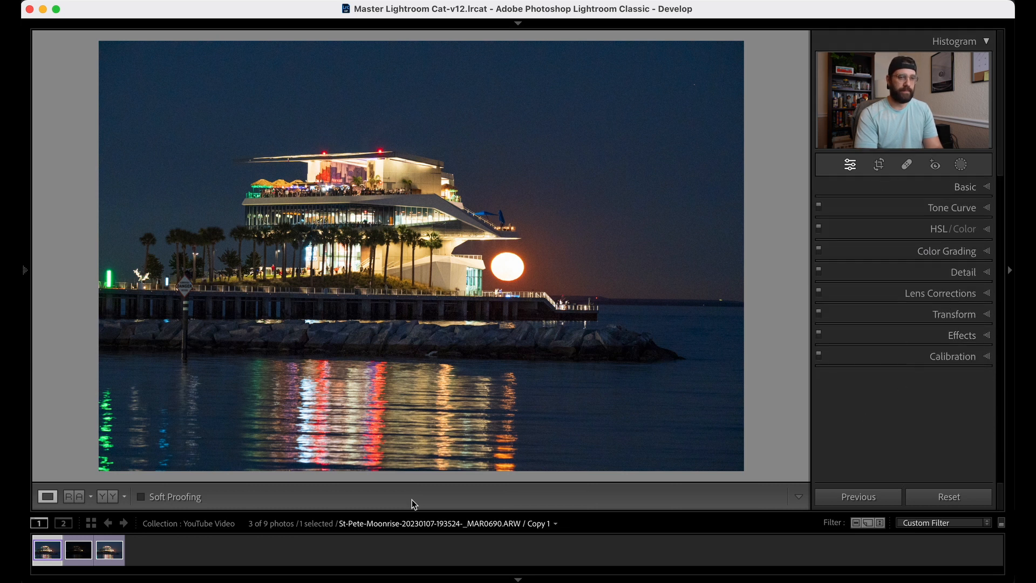
left_click(83, 551)
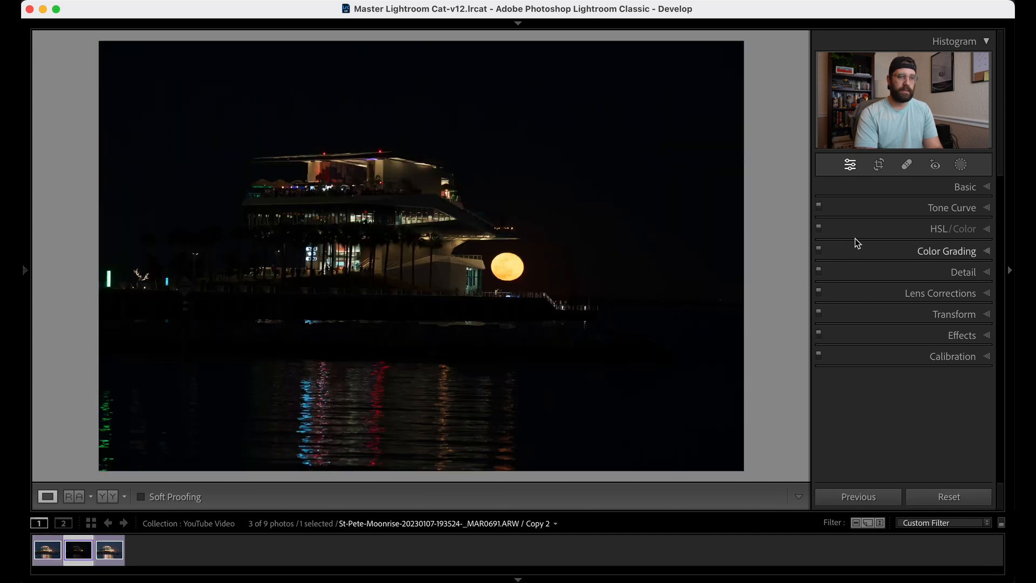
left_click(893, 188)
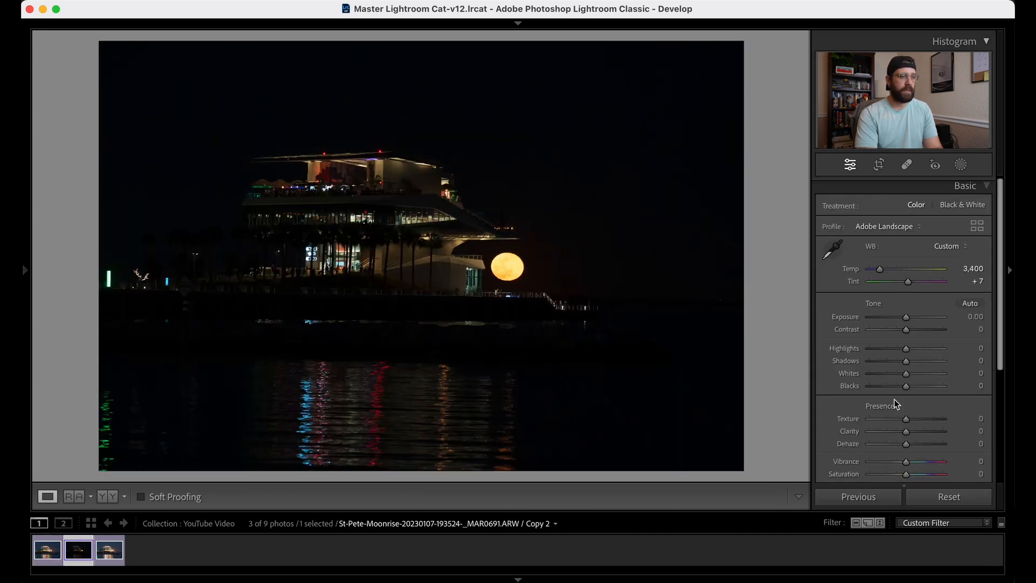
Try manual tones on the dark exposure with exposure +3.25, contrast +9, highlights −12 and shadows +10
left_click(960, 317)
type("1.56")
key("Return")
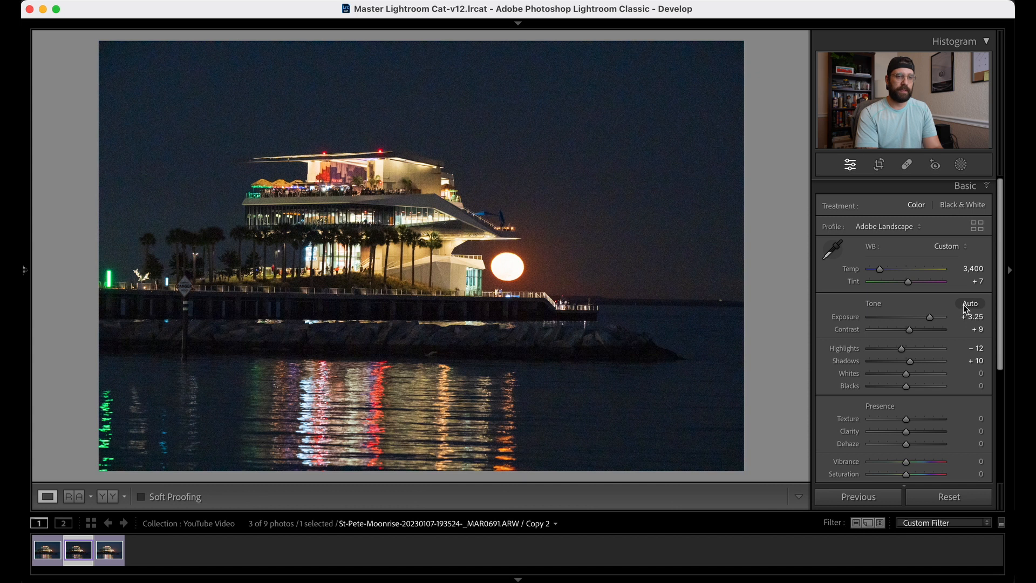
Apply automatic tone settings to the dark exposure and raise its exposure to +3.00
left_click(967, 307)
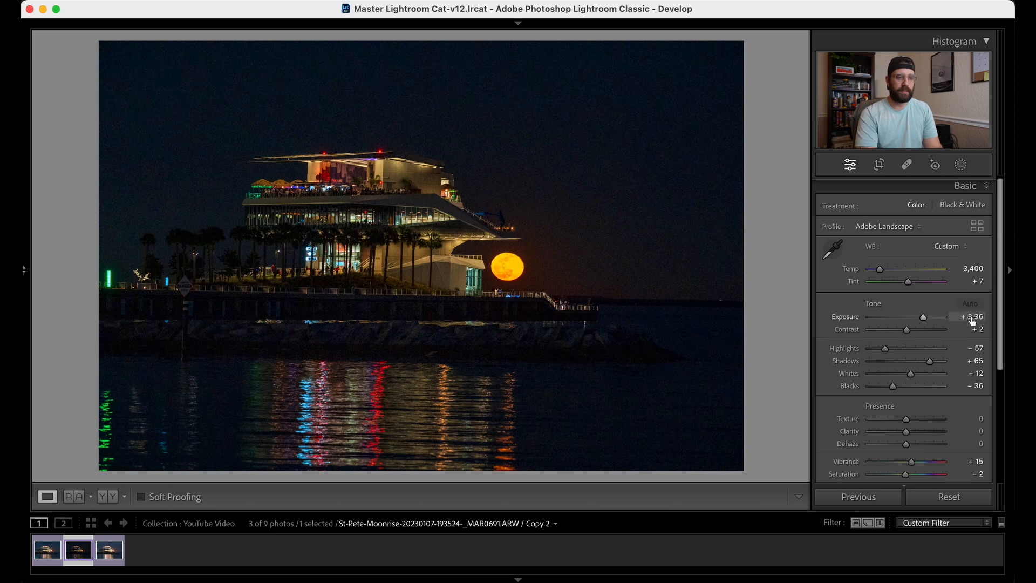
key("Up")
key("Up")
key("Up")
key("Up")
key("Up")
key("Up")
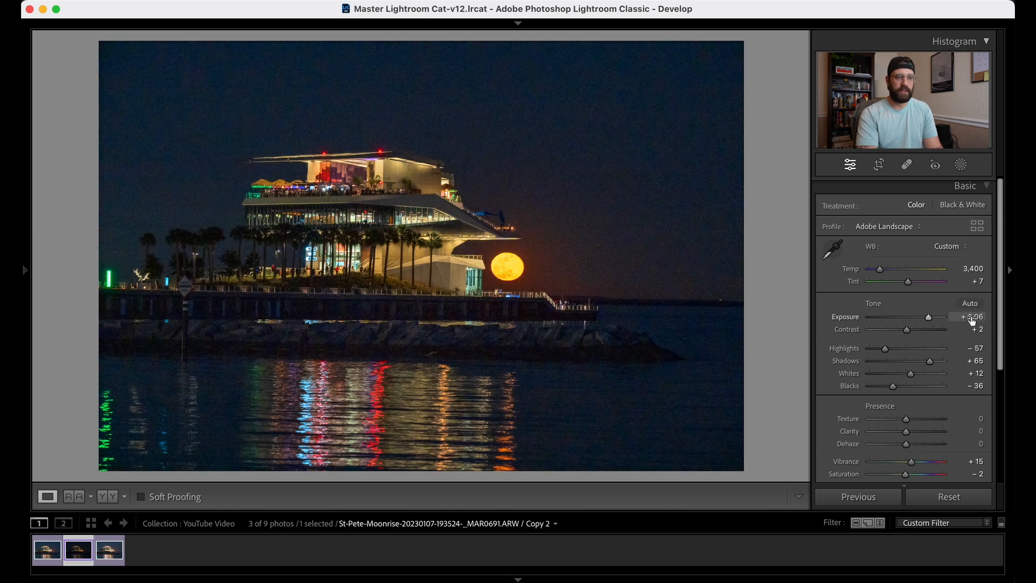
key("Up")
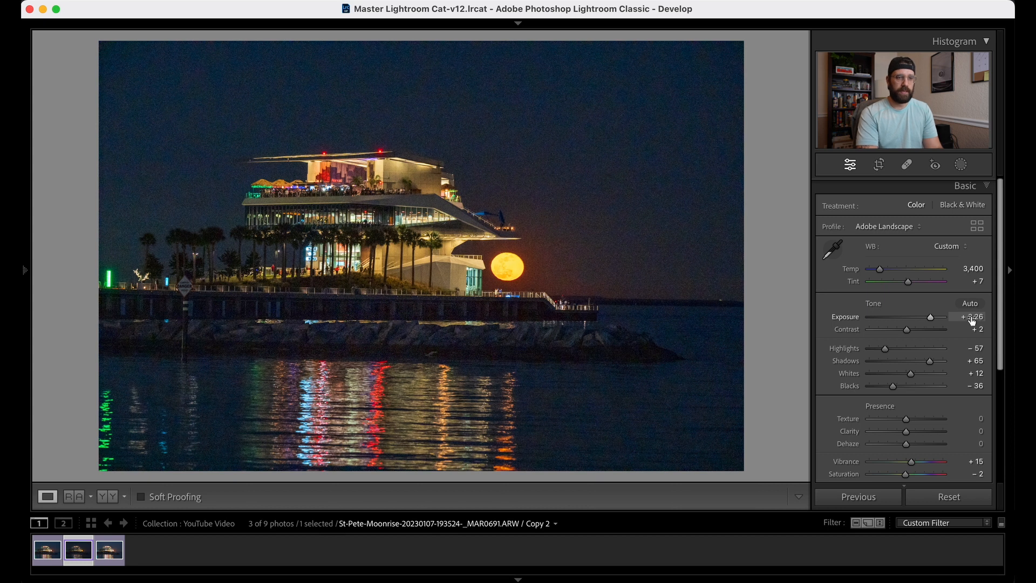
left_click(972, 318)
type("3")
key("Return")
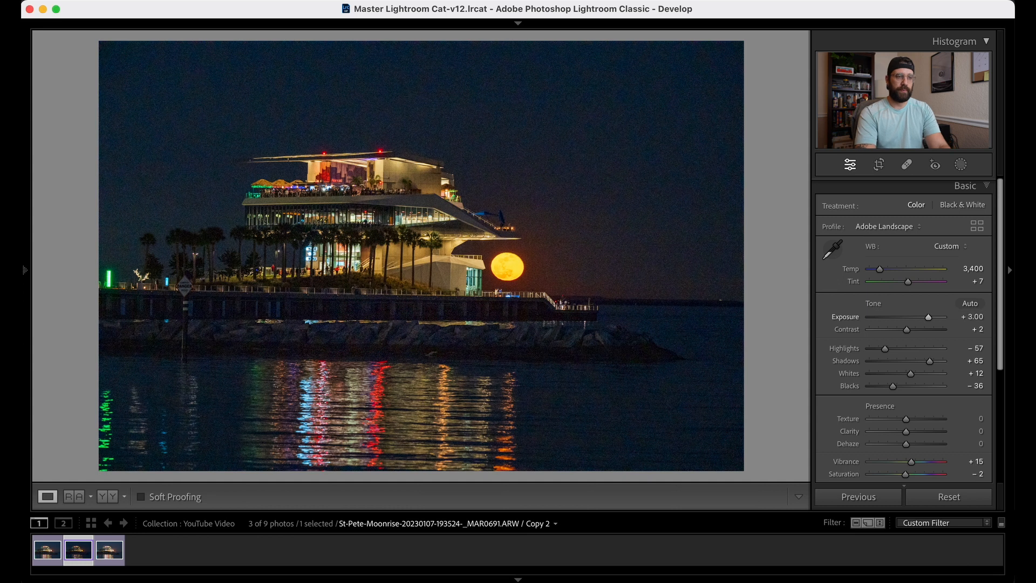
Set the dark exposure's highlights to −62, shadows to +78 and blacks to −23
left_click(971, 348)
type("-48")
key("Return")
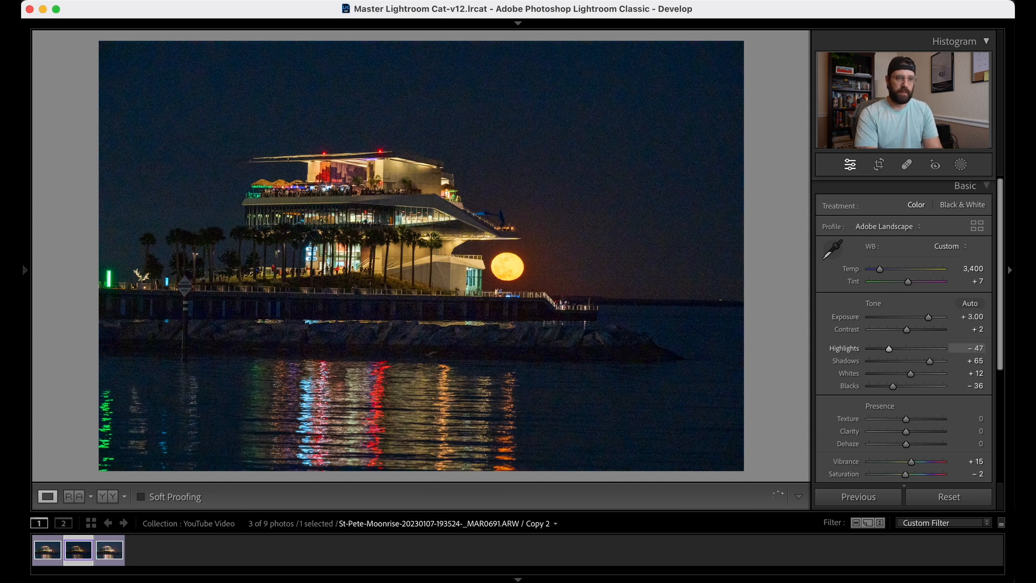
mouse_move(975, 348)
left_mouse_down()
mouse_move(966, 348)
mouse_move(975, 363)
left_mouse_up()
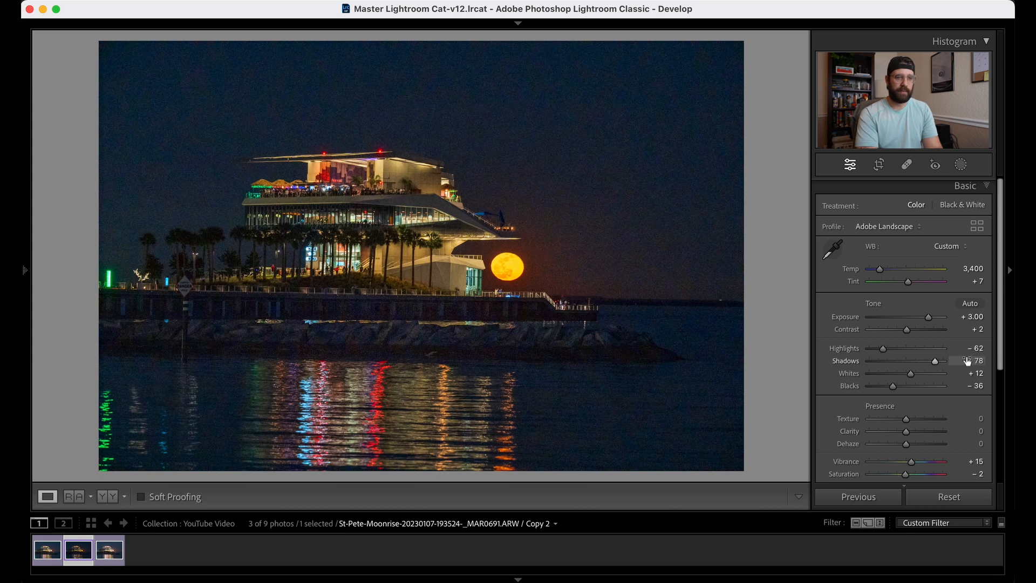
left_click_drag(975, 387, 975, 387)
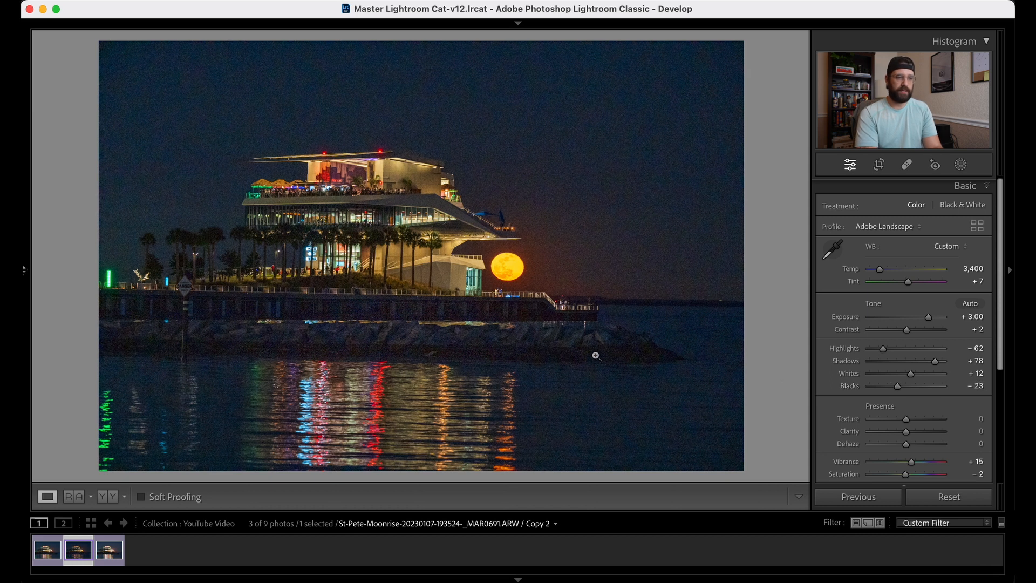
Inspect the moon up close in the dark exposure and try exposure +3.43 before returning it to +3.00
left_click(451, 264)
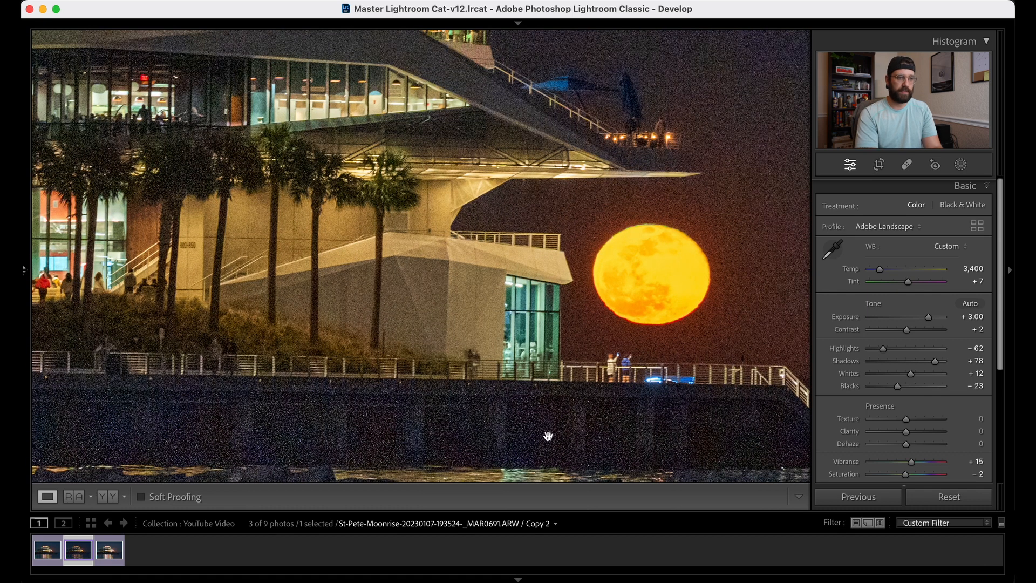
left_click(579, 422)
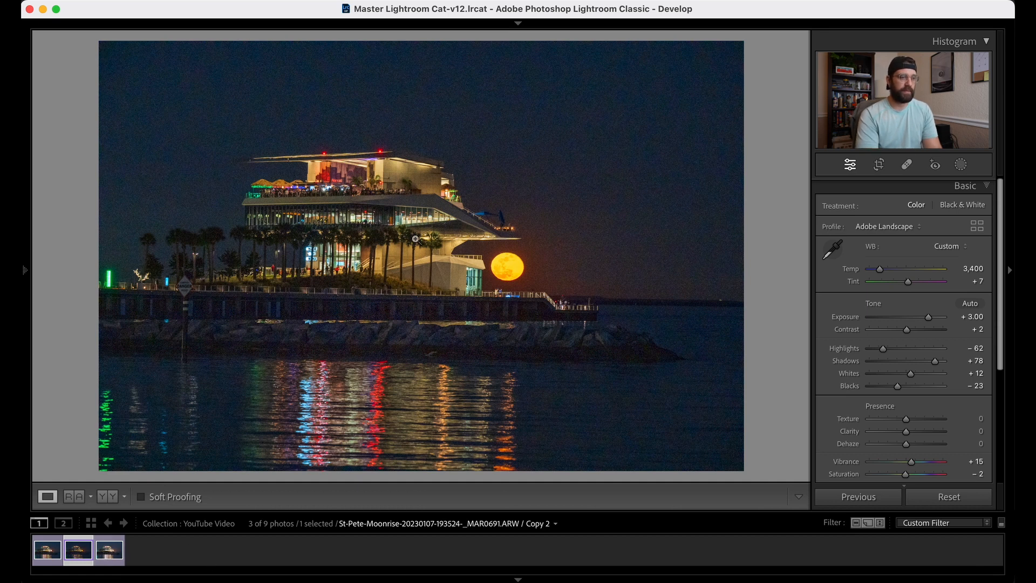
left_click(469, 263)
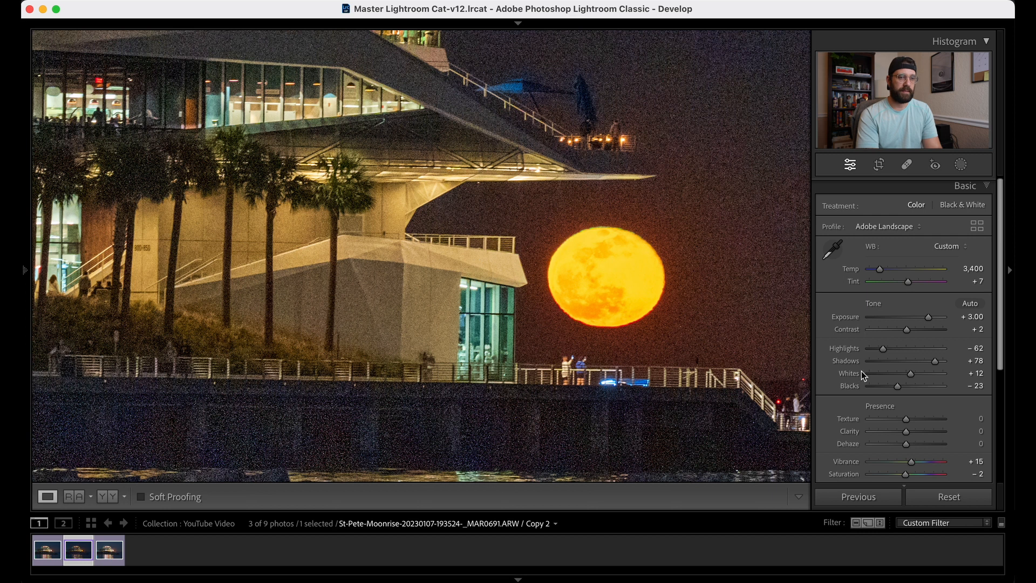
left_click_drag(972, 322, 988, 322)
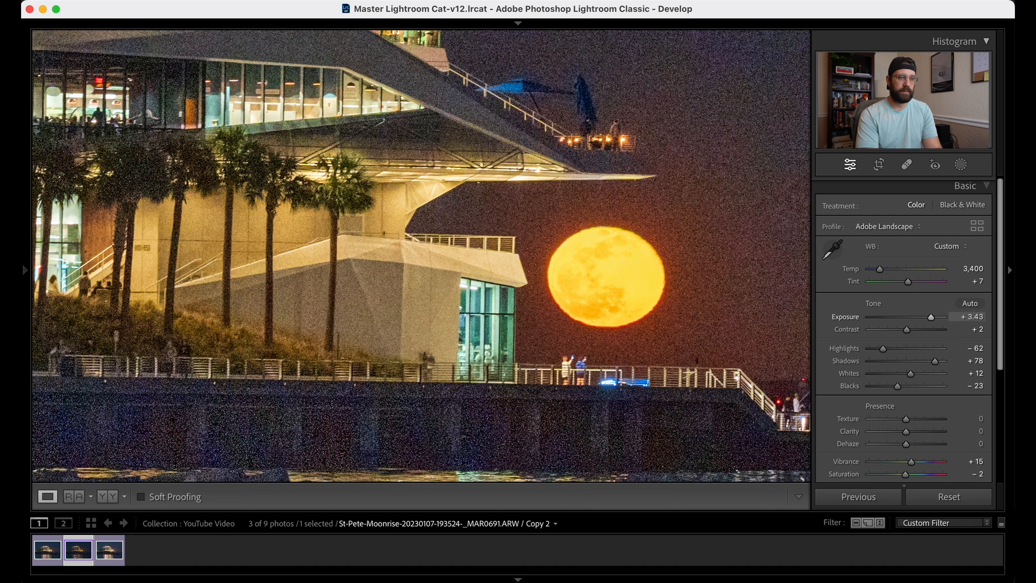
left_click_drag(974, 317, 962, 317)
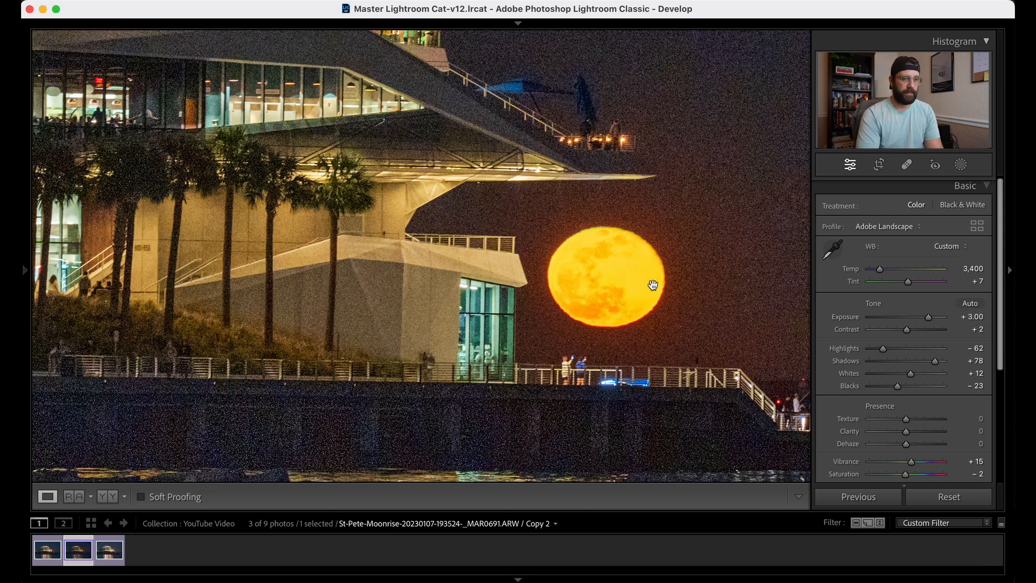
Switch to the third exposure, apply automatic tone settings and lower its exposure to −0.32
left_click(109, 551)
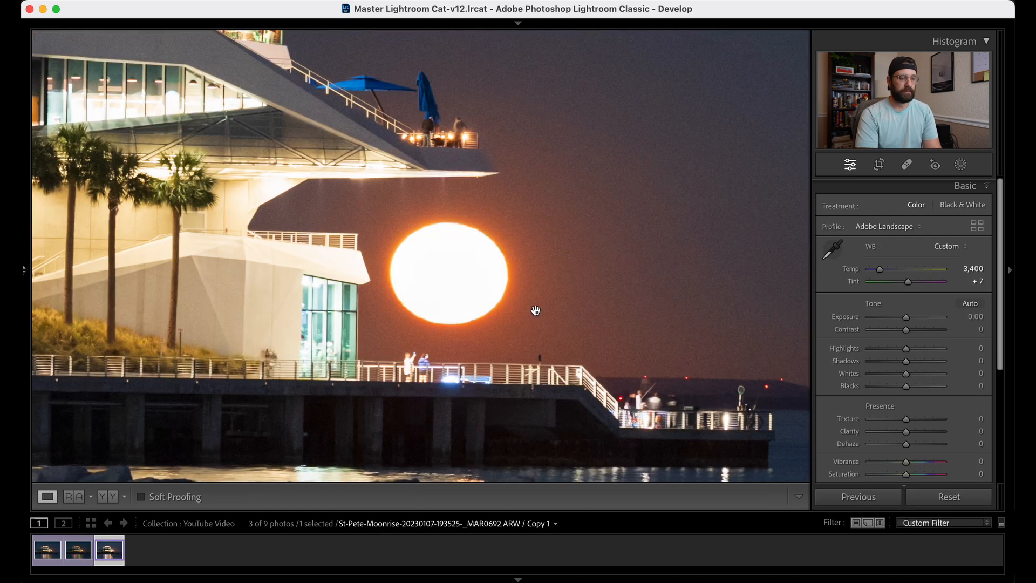
left_click(567, 303)
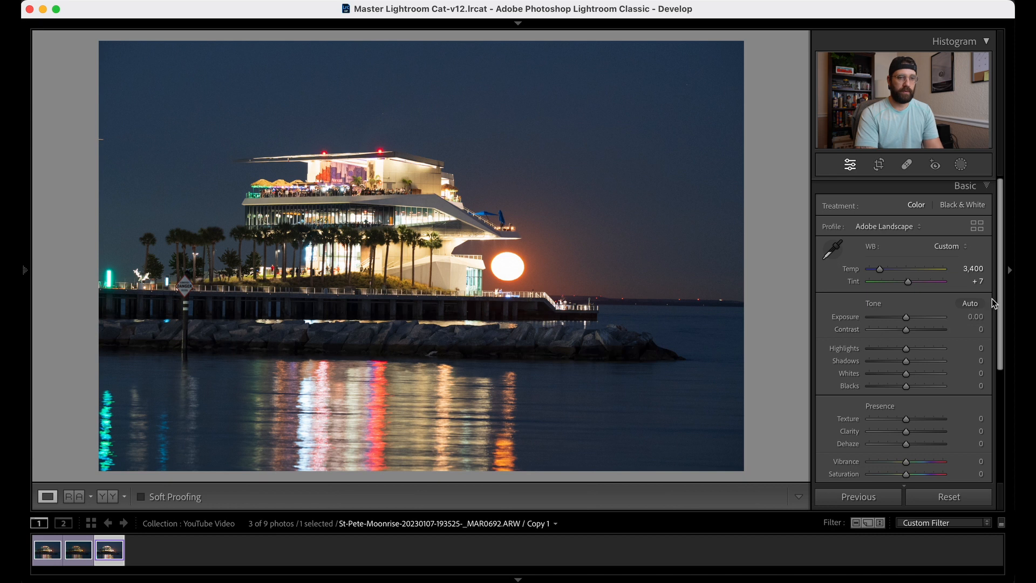
left_click(970, 303)
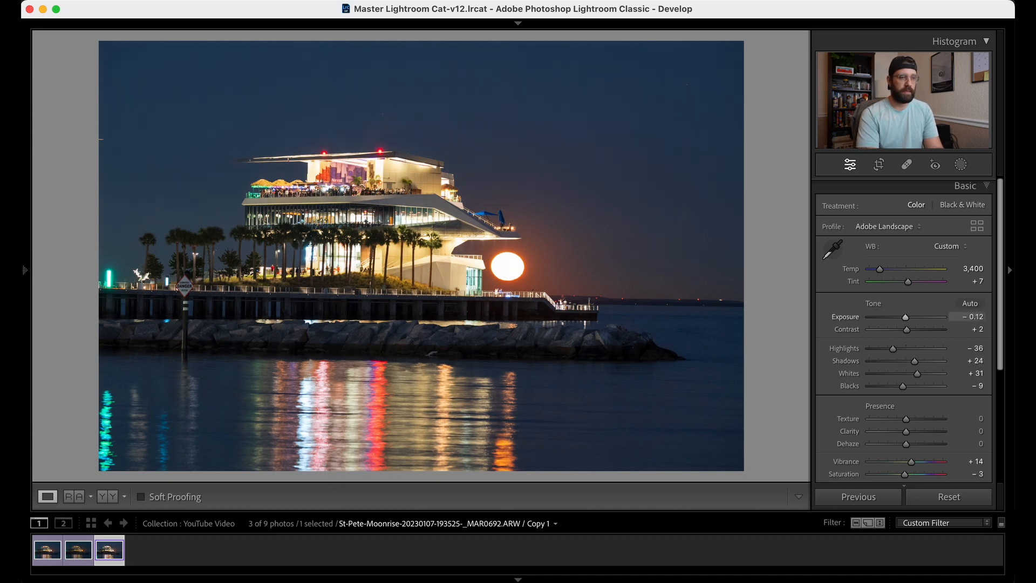
key("Down")
key("Down")
key("Down")
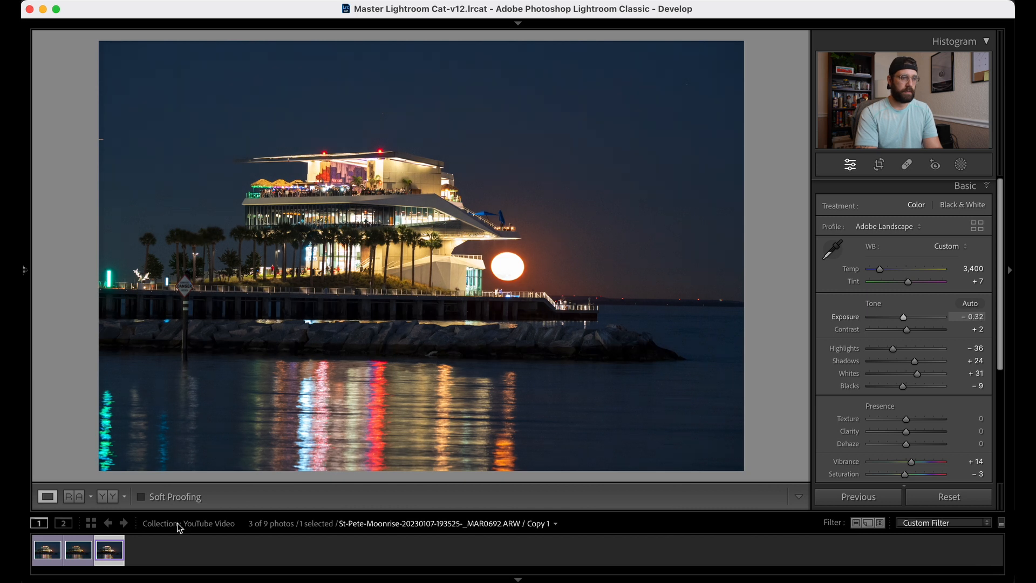
Compare the three edited exposures with one another and return to the dark exposure
left_click(48, 551)
left_click(110, 553)
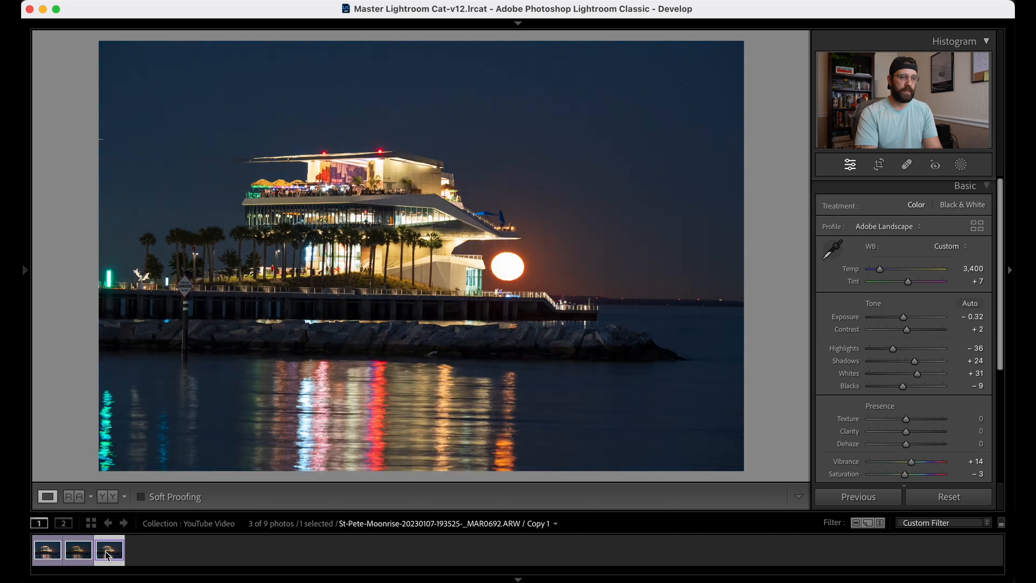
left_click(80, 553)
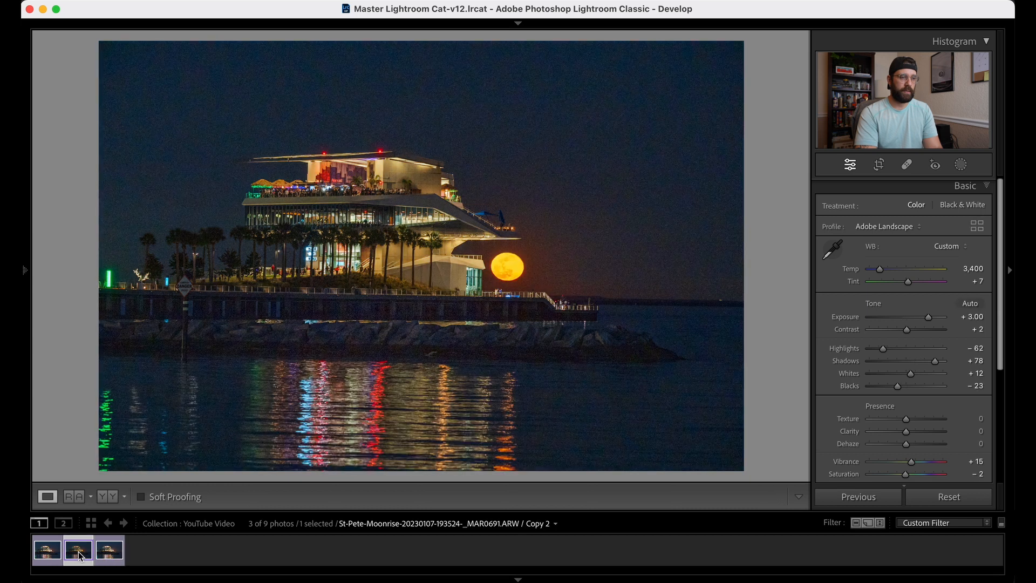
left_click(54, 555)
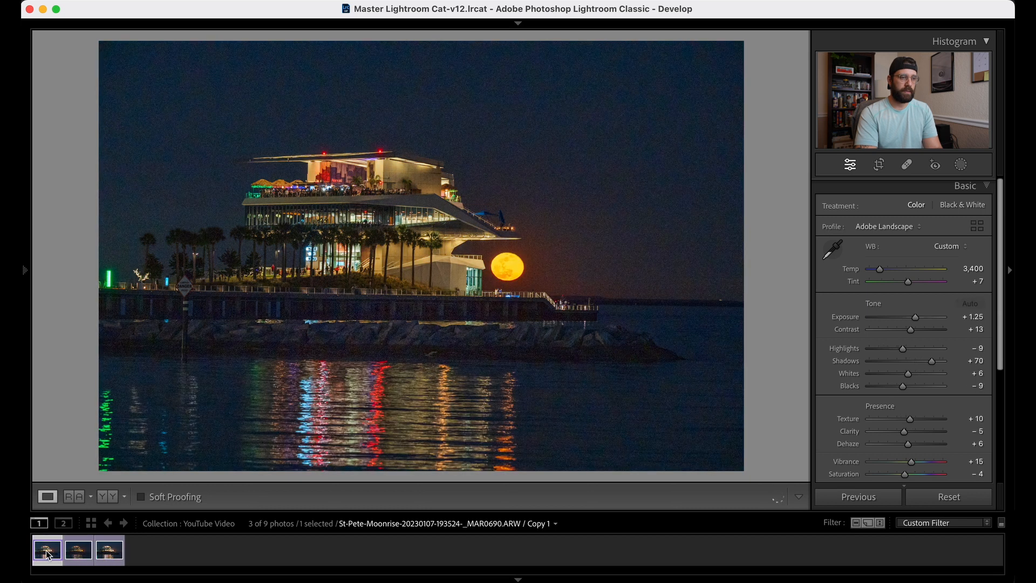
left_click(76, 553)
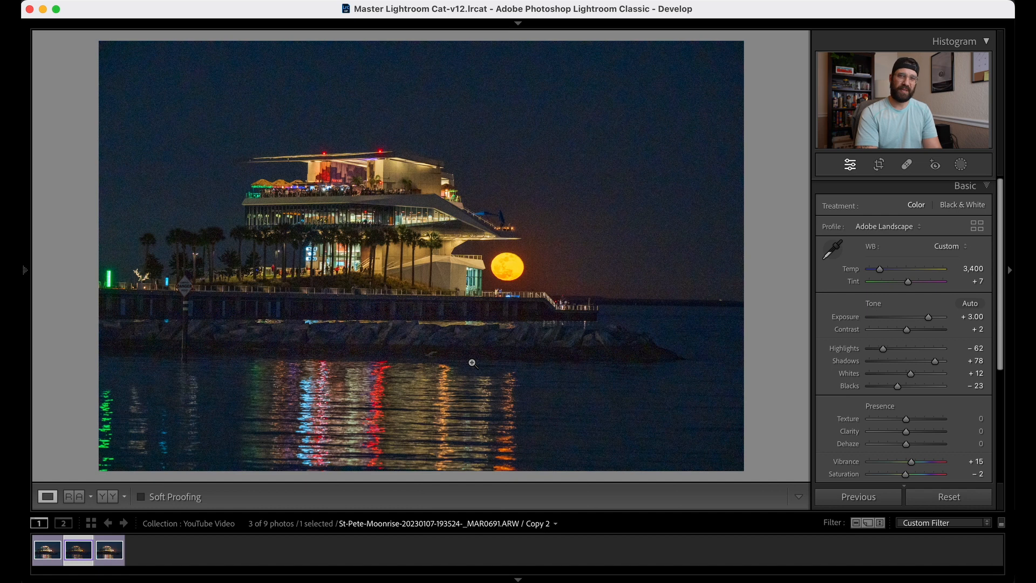
Fine-tune the dark exposure with contrast +10, highlights −60, shadows +69 and whites +21, checking the moon up close
left_click(513, 274)
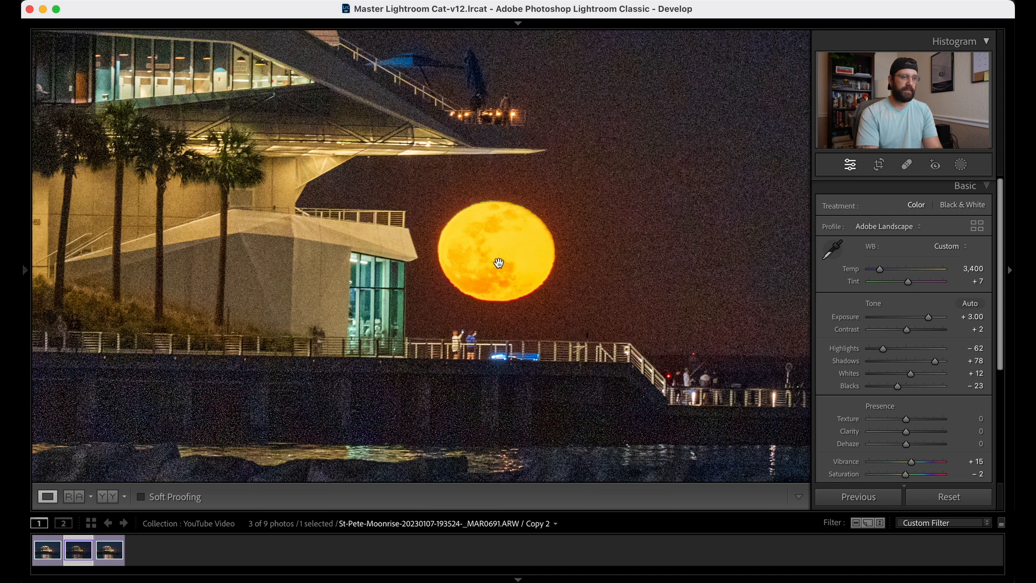
left_click(966, 316)
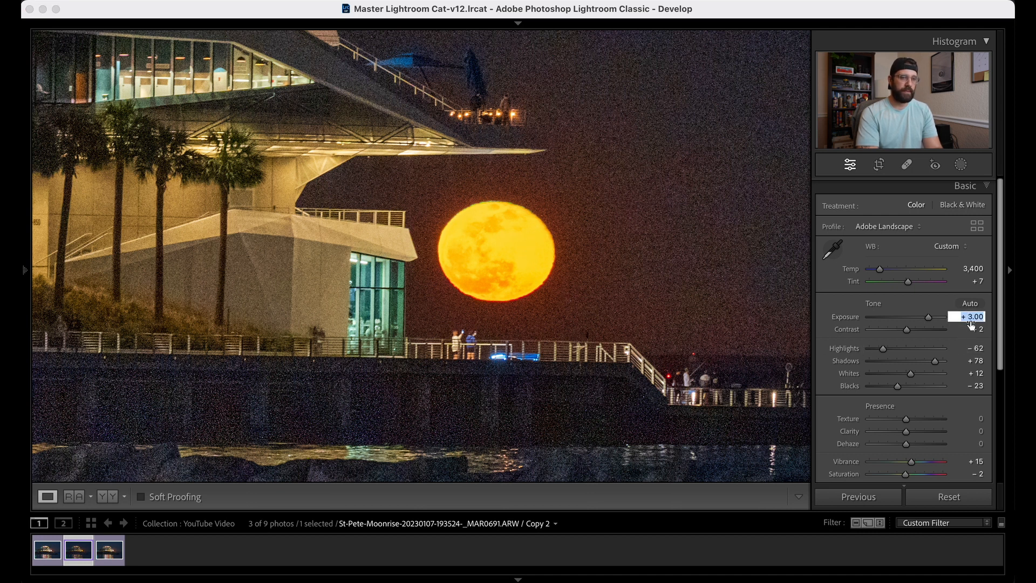
left_click_drag(960, 330, 971, 385)
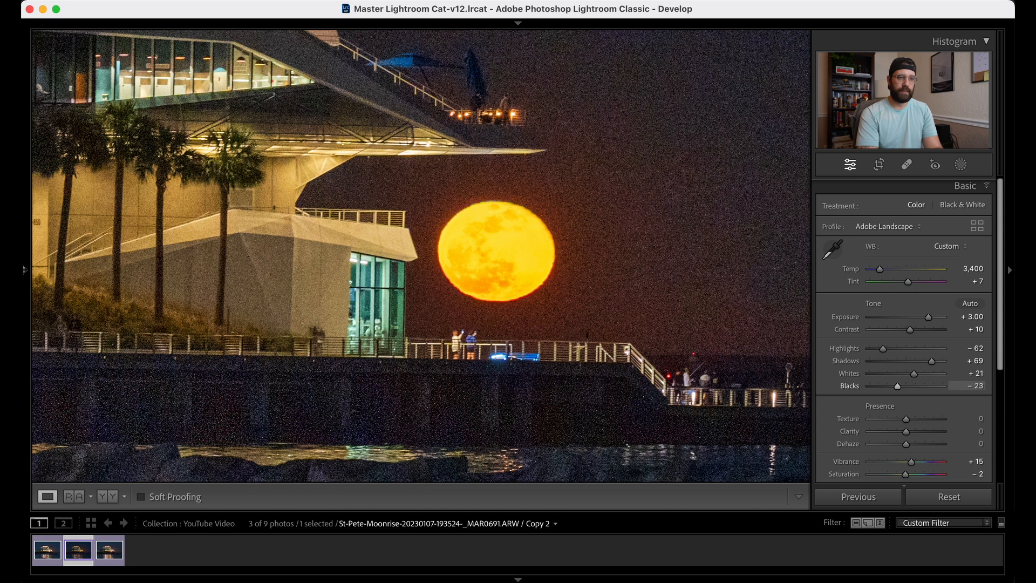
left_click_drag(975, 348, 973, 348)
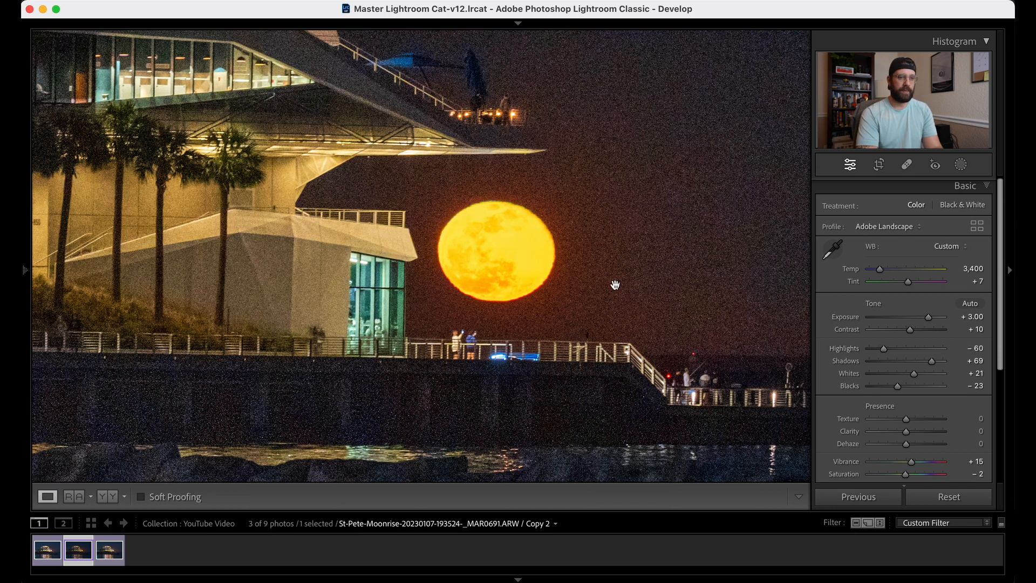
Compare the dark exposure's before and after views, and check its edit against the other two exposures
key("backslash")
key("backslash")
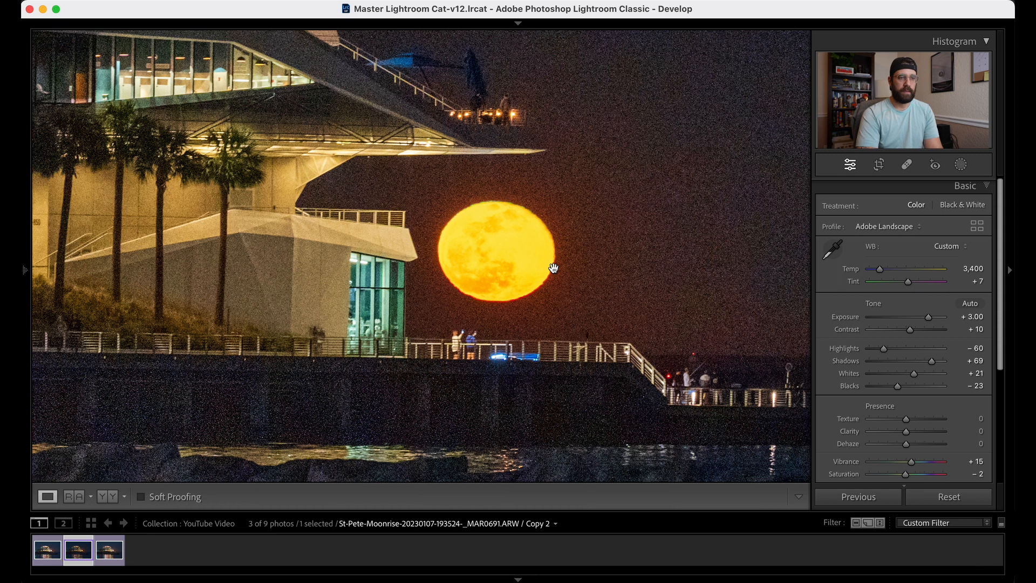
left_click(497, 250)
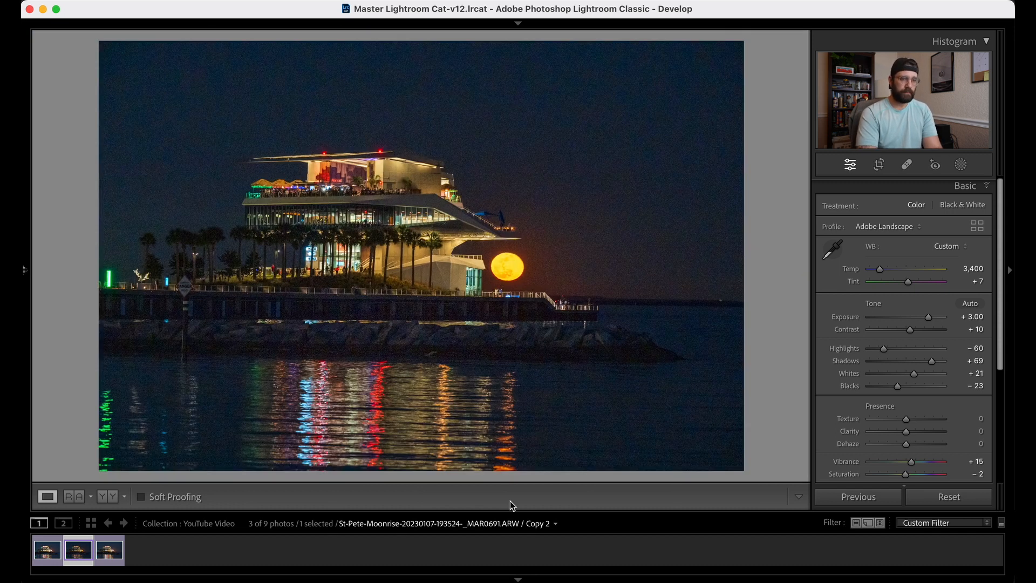
left_click(49, 552)
left_click(111, 556)
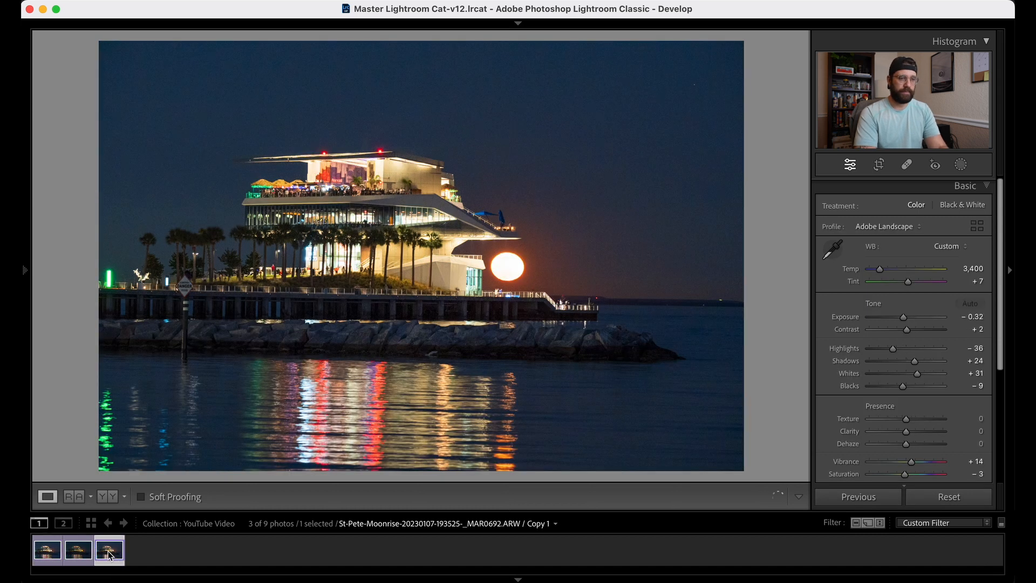
left_click(81, 556)
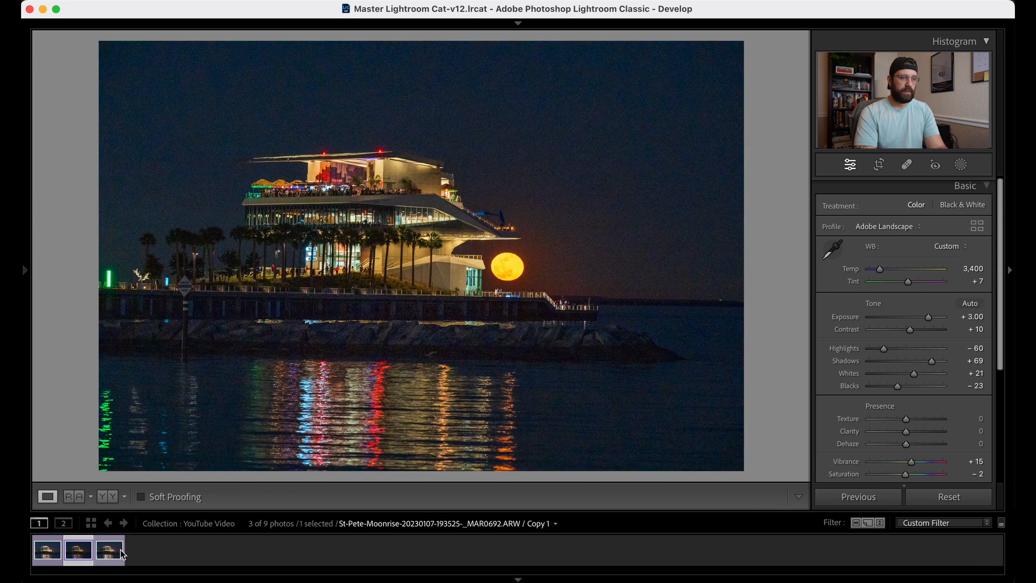
Copy only the texture, clarity, dehaze, vibrance and saturation settings from the first exposure
key("Left")
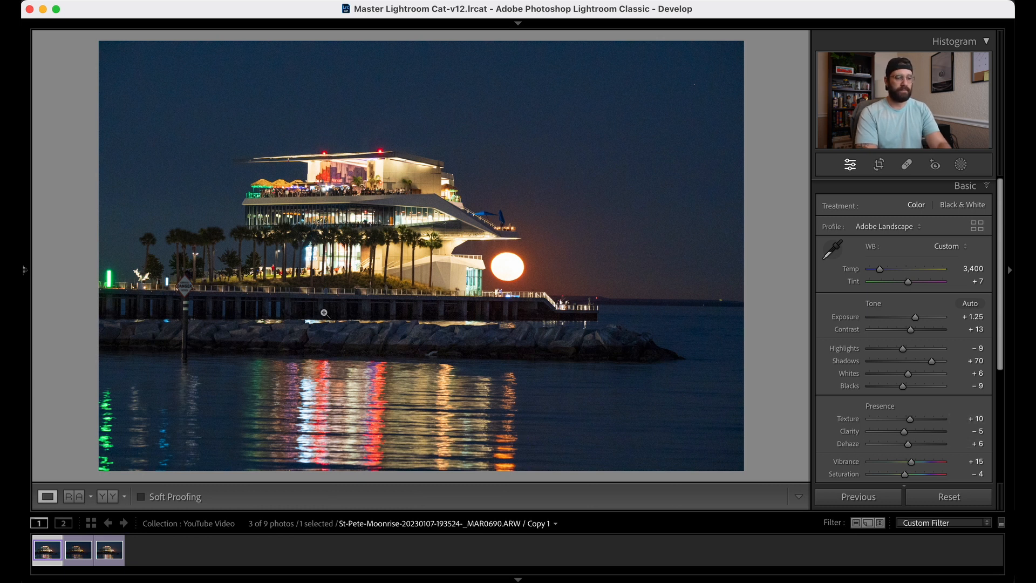
key("super+shift+c")
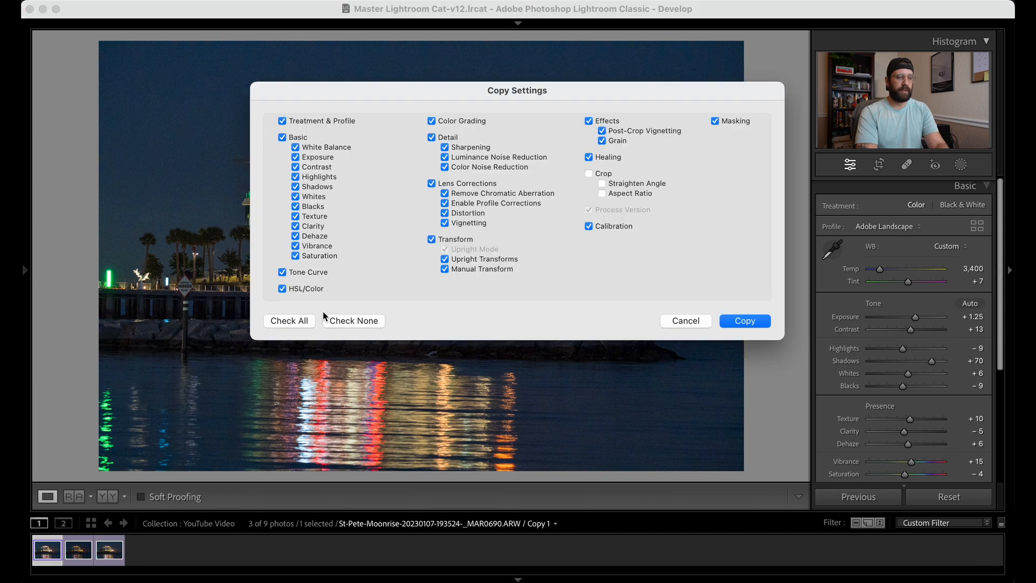
left_click(349, 321)
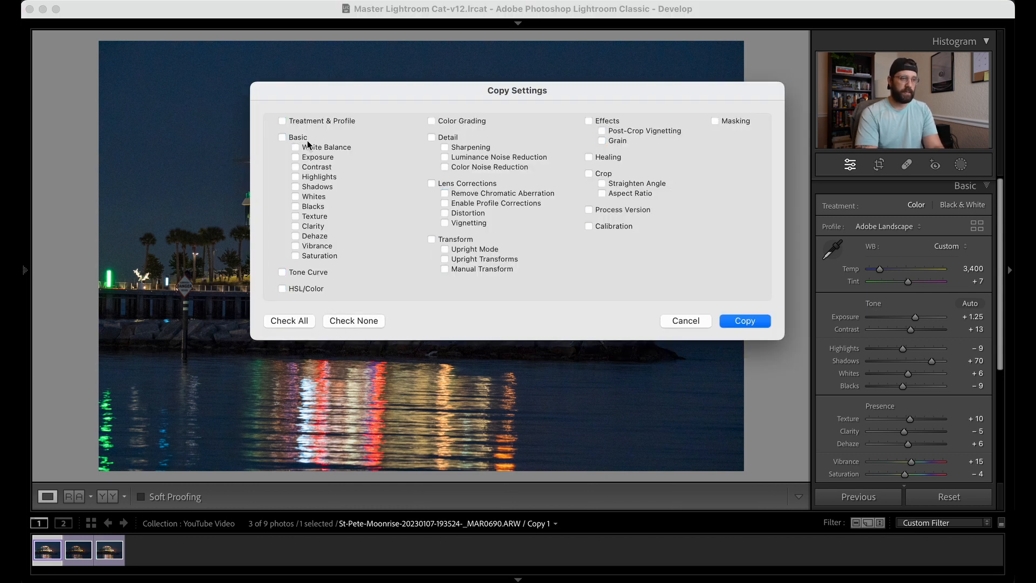
left_click(316, 217)
left_click(314, 229)
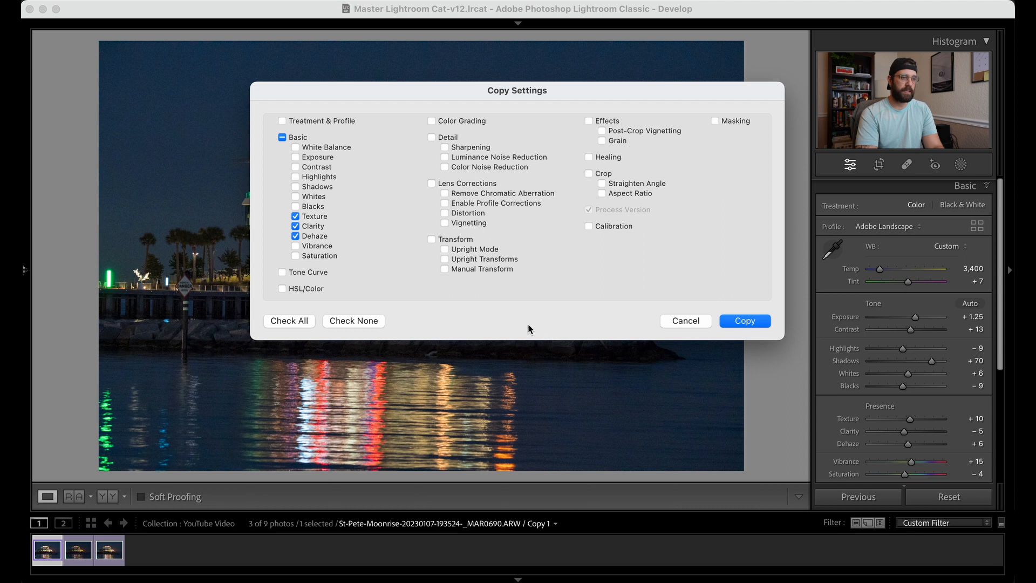
left_click(326, 258)
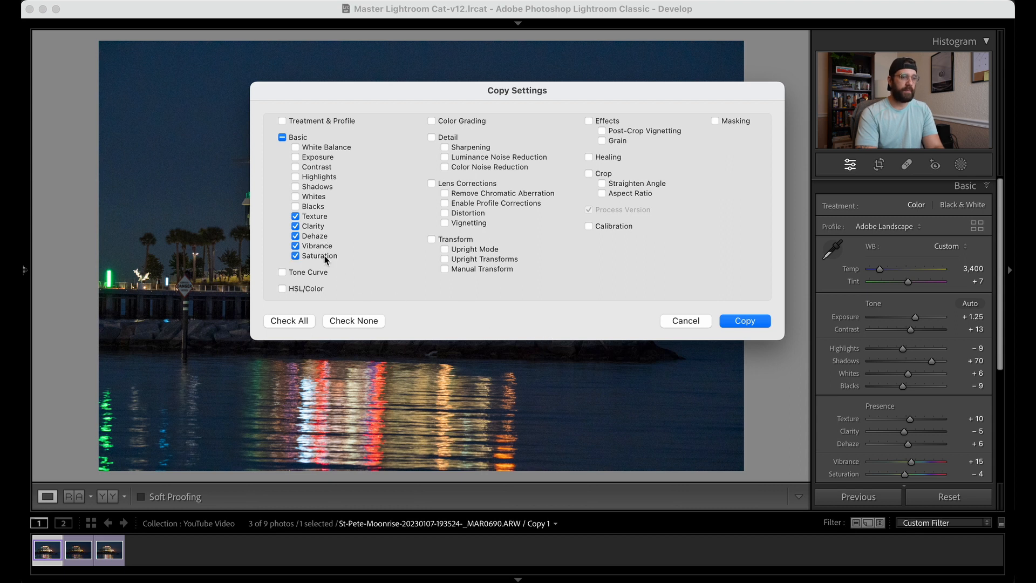
left_click(745, 322)
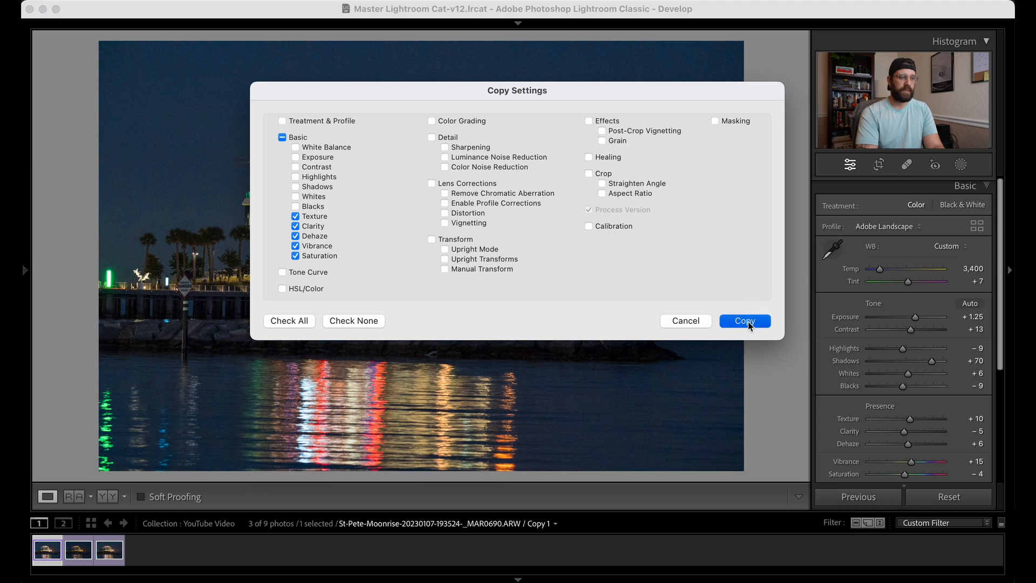
Paste the copied presence and color settings onto the second and third exposures together
left_click(85, 546)
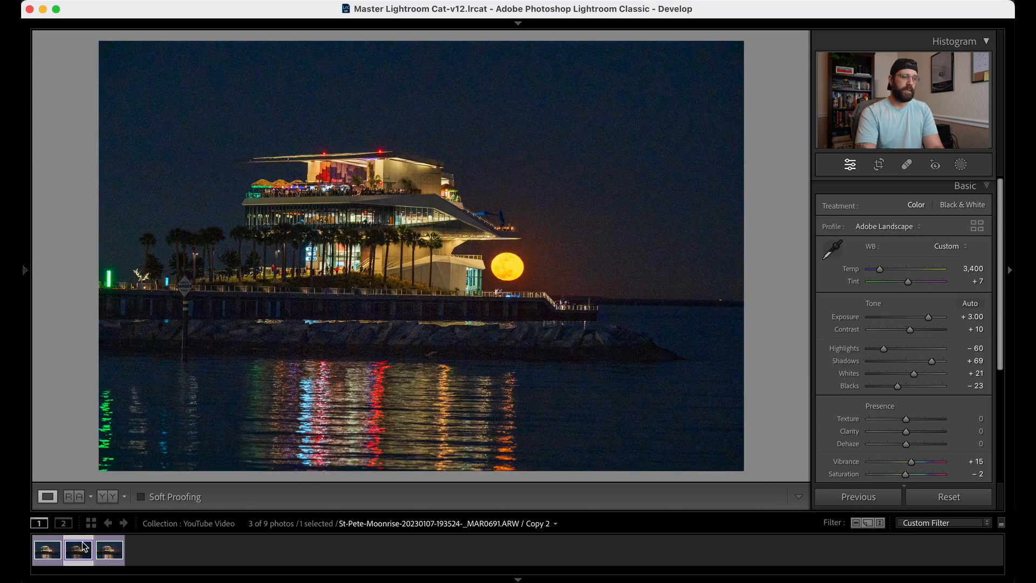
key("shift+Right")
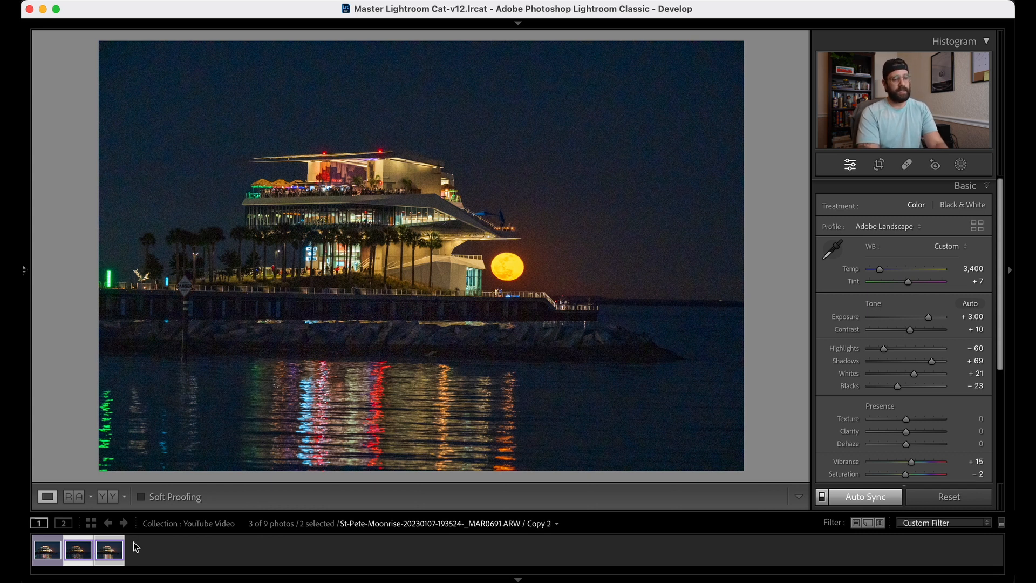
key("super+shift+v")
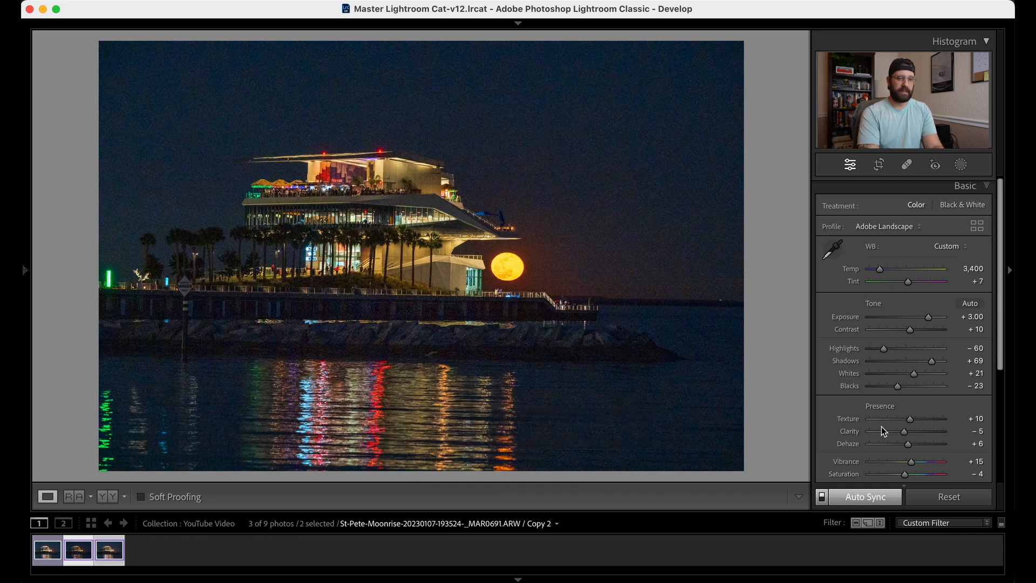
key("Right")
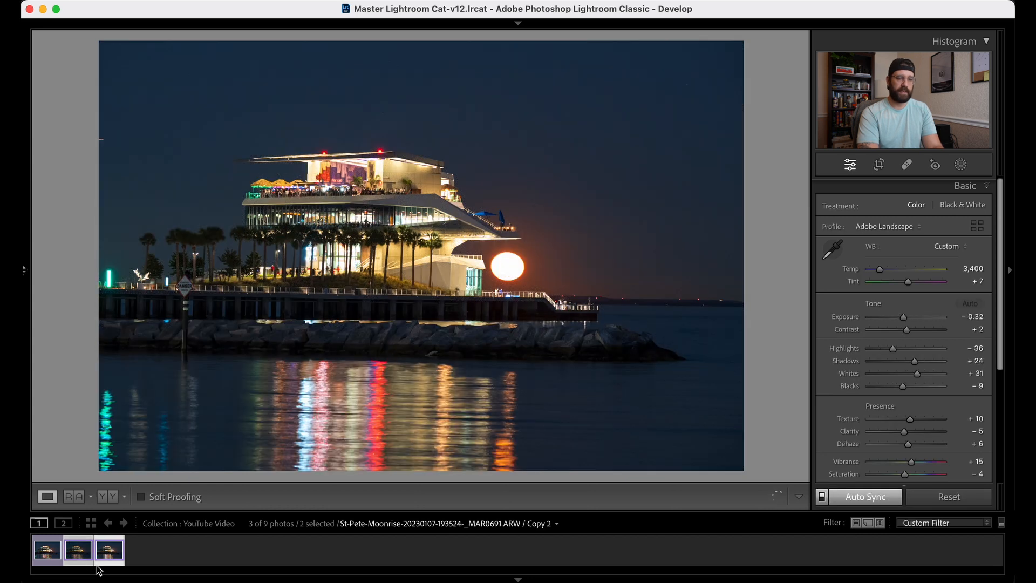
Select all three exposures and step through them to compare their finished edits
left_click(113, 542)
key("super+a")
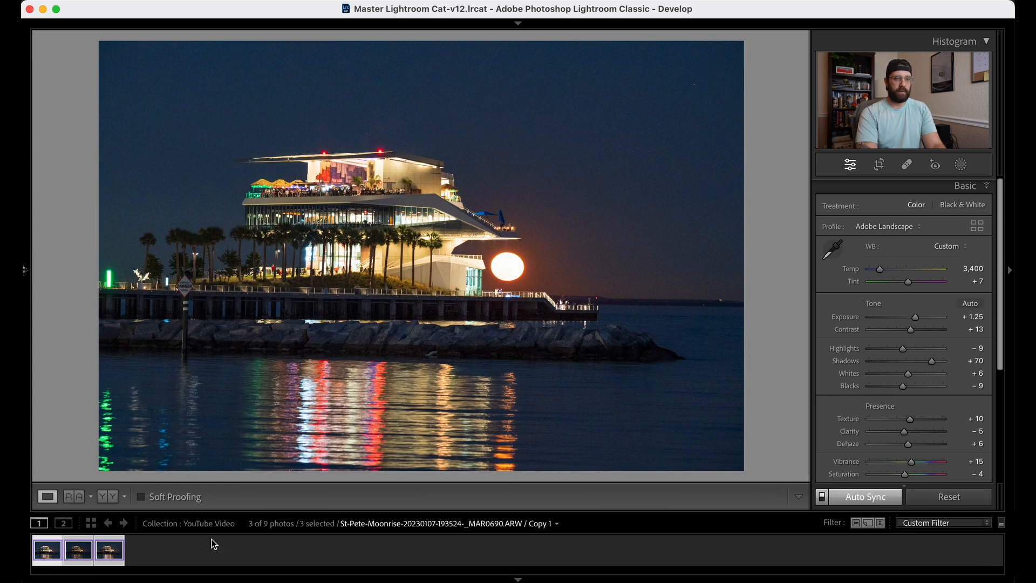
key("Right")
key("Right")
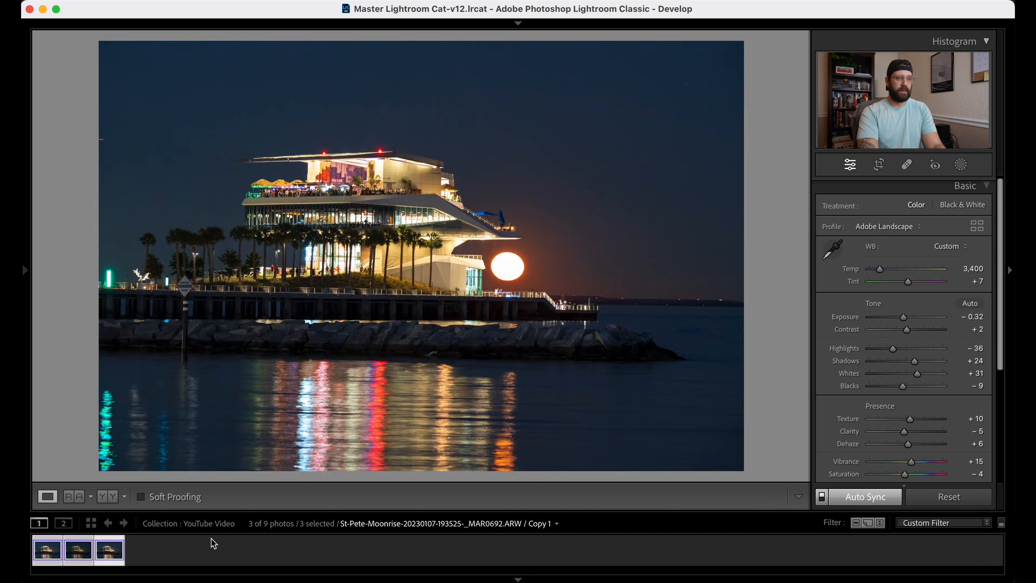
key("Left")
key("Left")
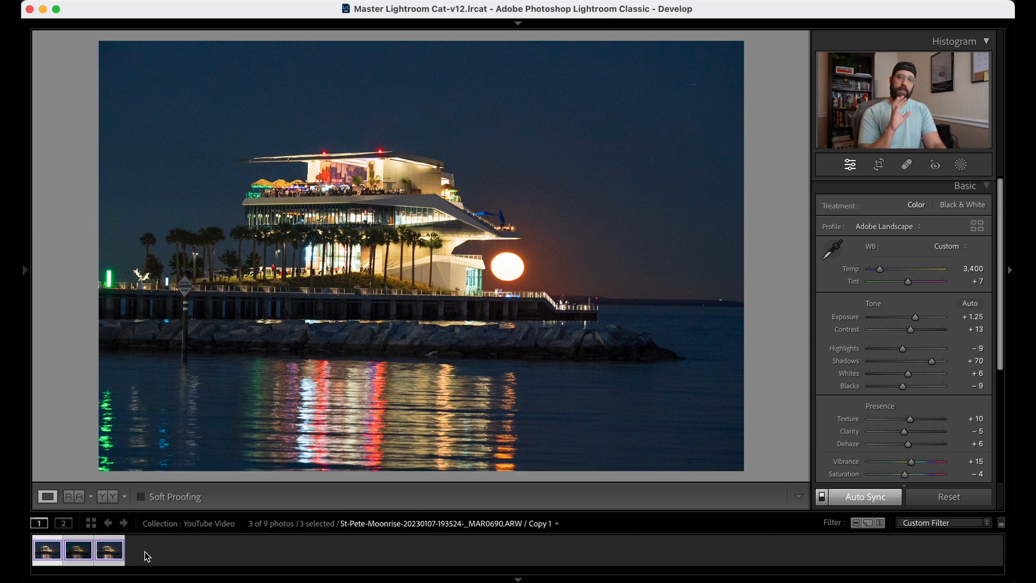
Open the three selected exposures as layers of a single document in Photoshop
right_click(111, 550)
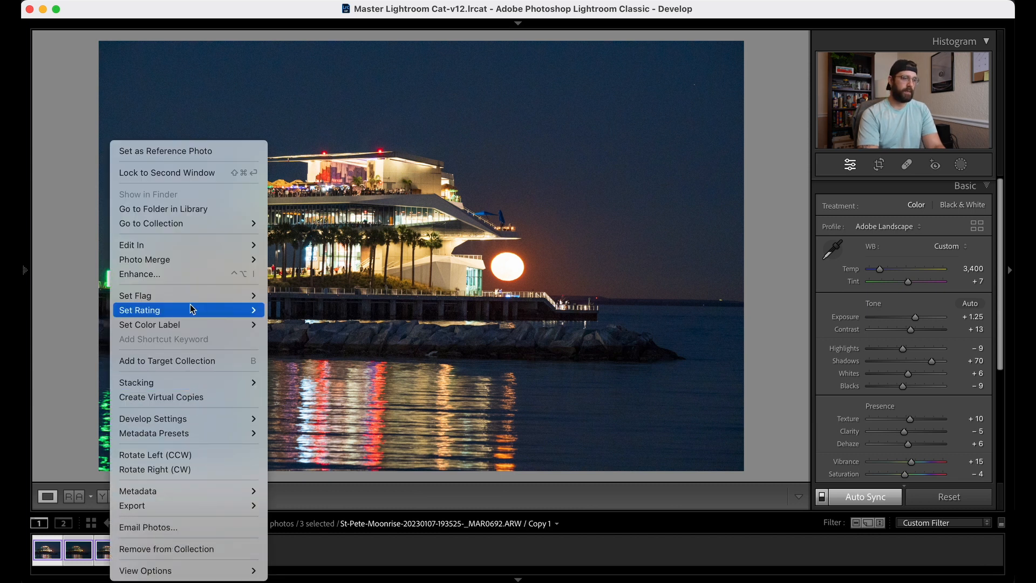
mouse_move(200, 250)
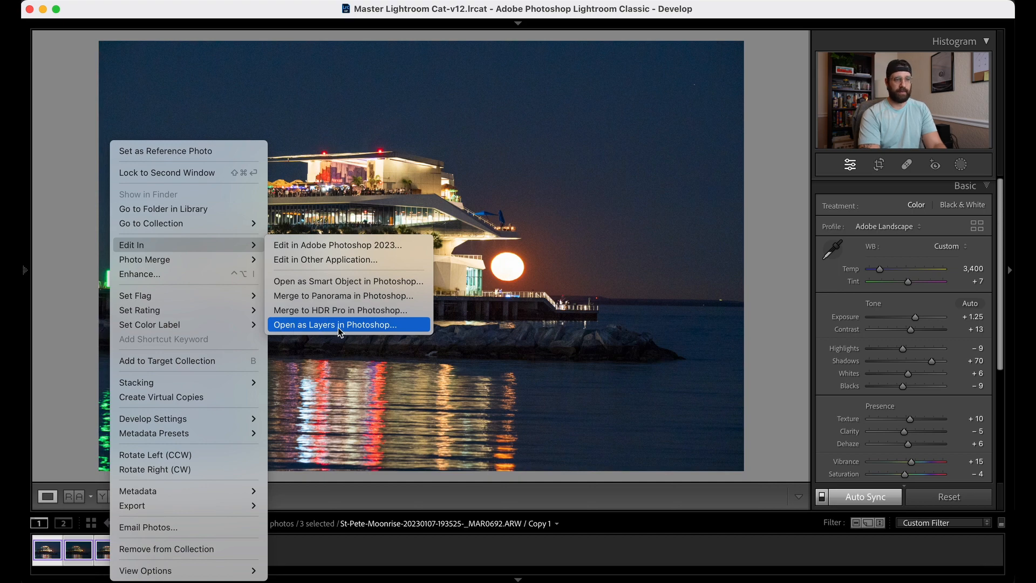
left_click(340, 324)
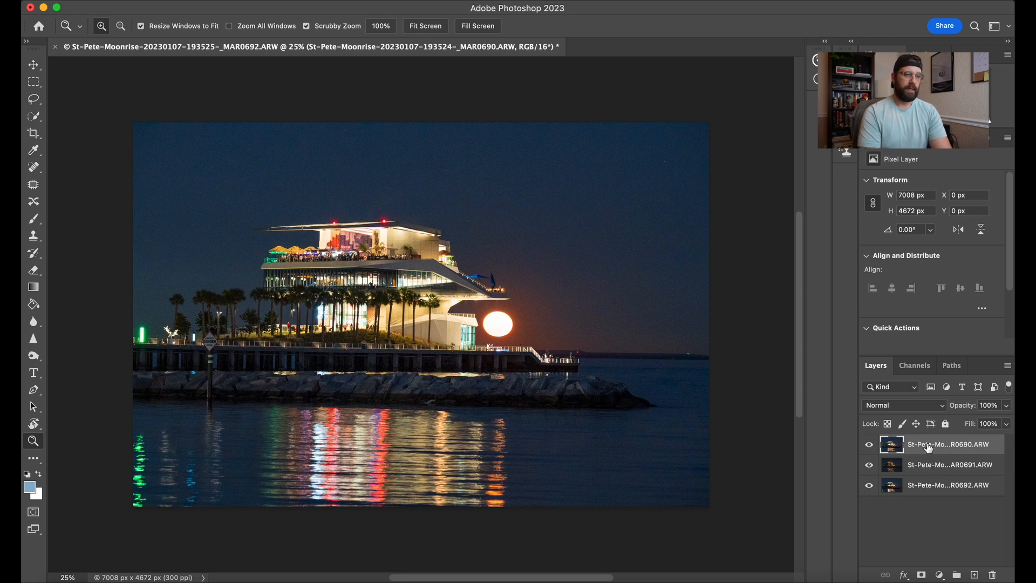
Rename the layer ending in 0690 as "Normal" and move it to the bottom of the layer stack
double_click(929, 449)
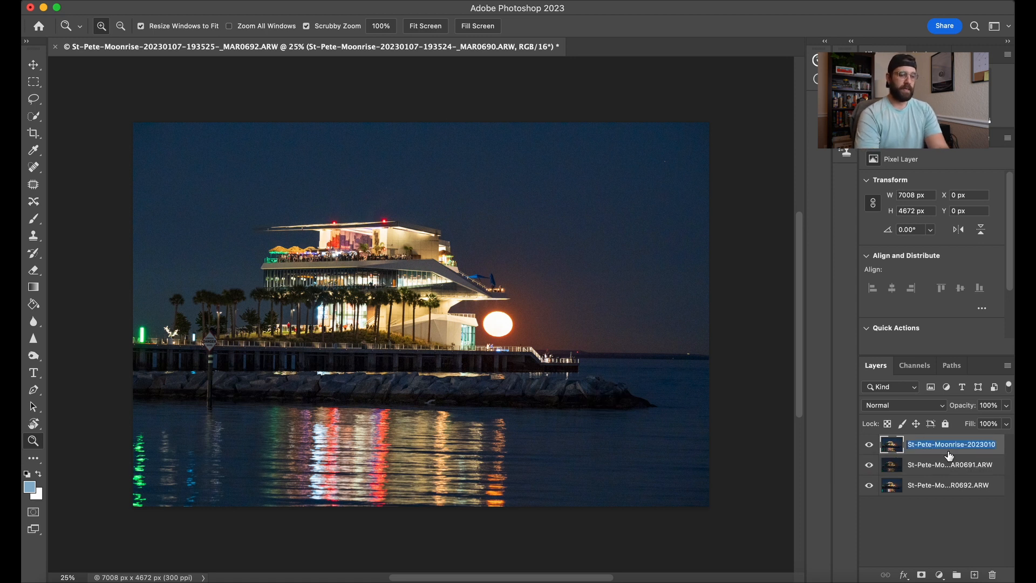
type("Normal")
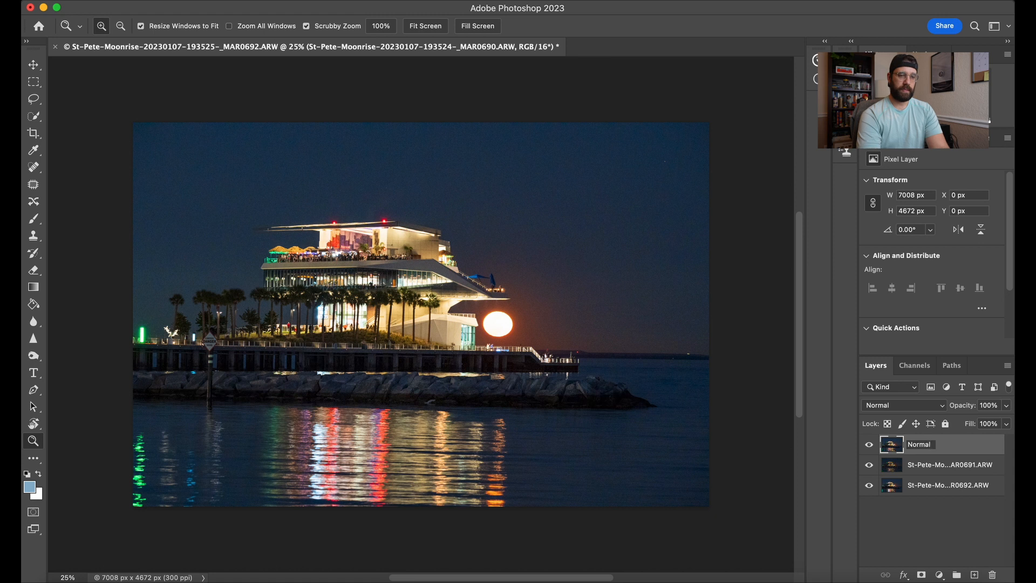
key("Return")
left_click_drag(950, 451, 948, 501)
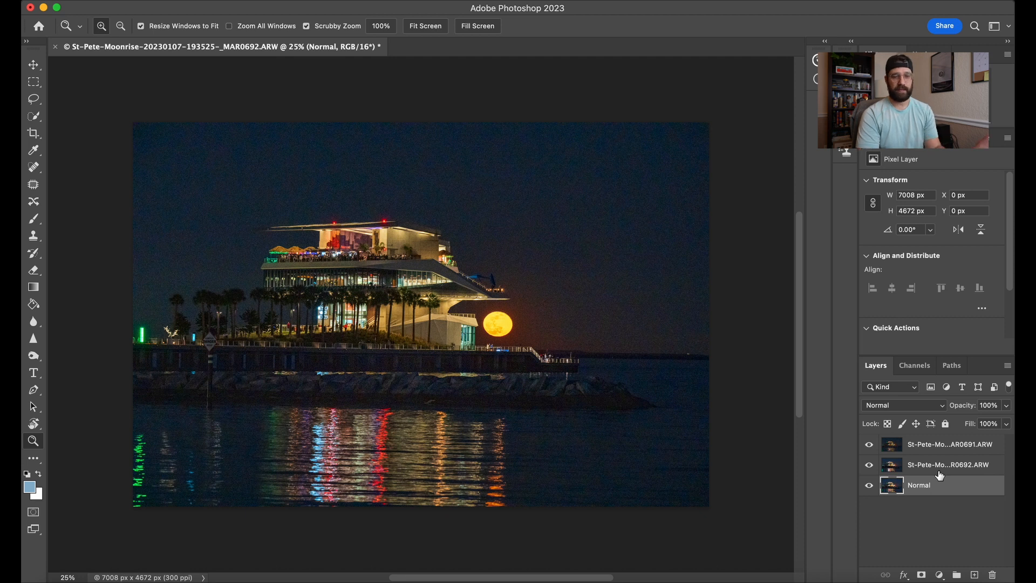
Rename the layer ending in 0692 as "Over" and the one ending in 0691 as "Under"
left_click(922, 466)
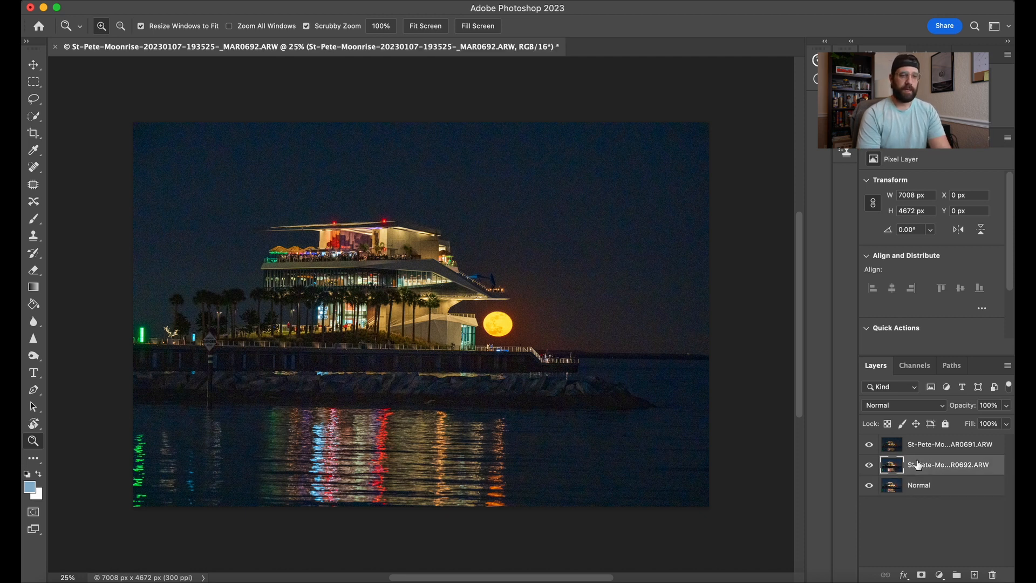
double_click(920, 465)
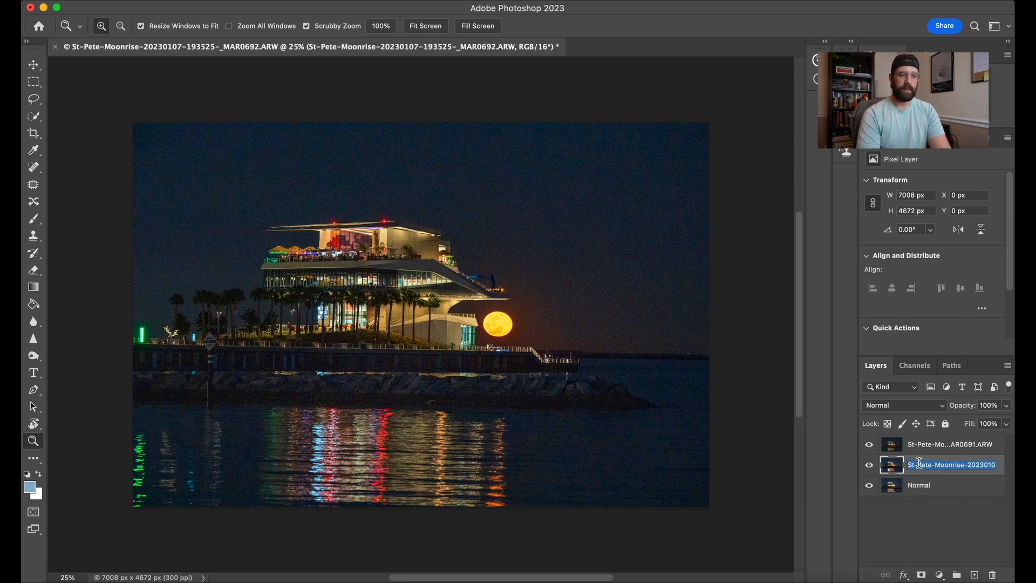
type("Over")
key("Return")
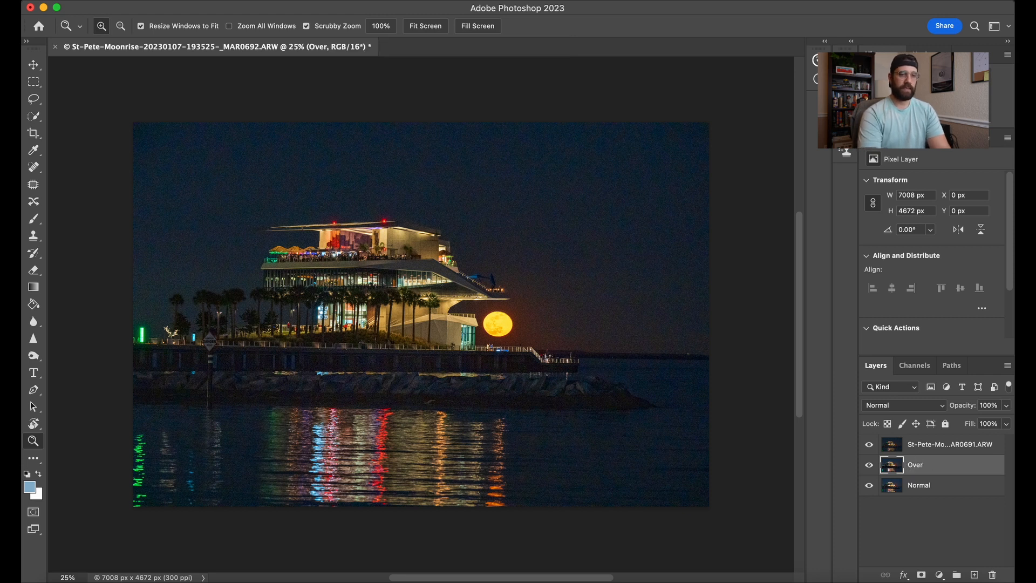
double_click(956, 444)
type("Under")
key("Return")
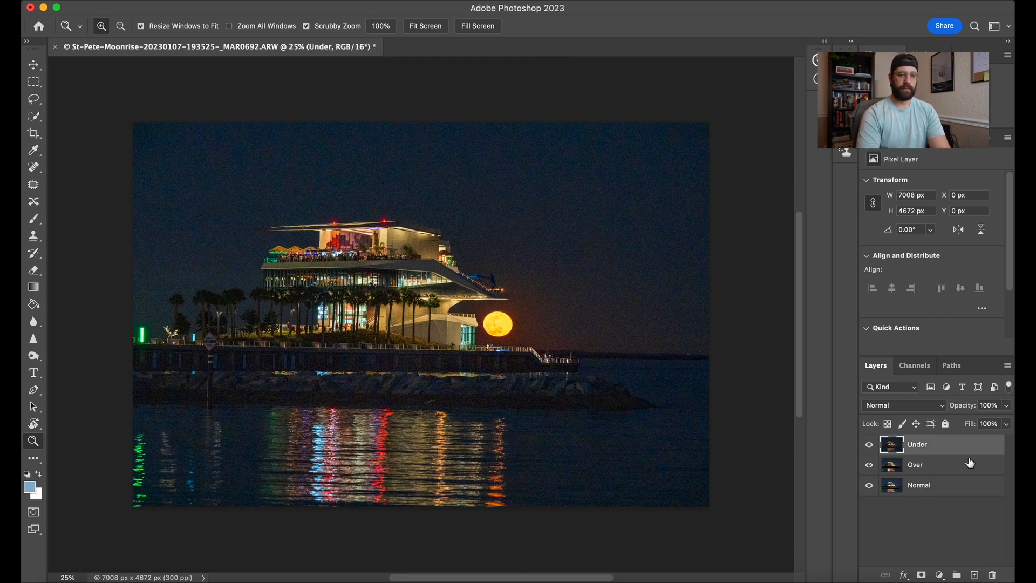
Toggle the visibility of the Under and Over layers repeatedly to compare the three exposures
left_click(870, 446)
left_click(869, 465)
left_click(869, 465)
left_click(869, 465)
left_click(869, 465)
left_click(869, 447)
left_click(869, 447)
left_click(869, 447)
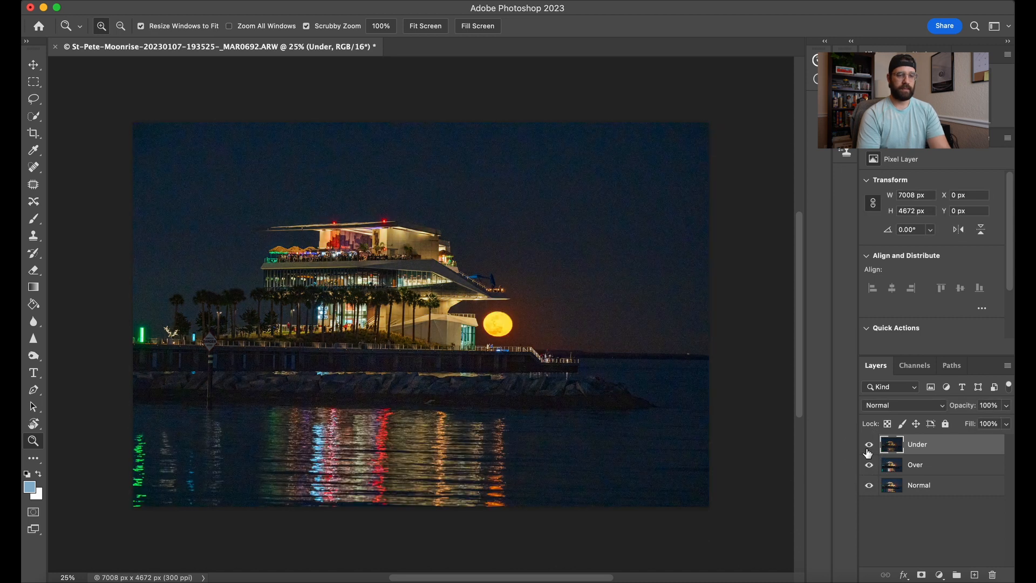
left_click(869, 447)
left_click(869, 447)
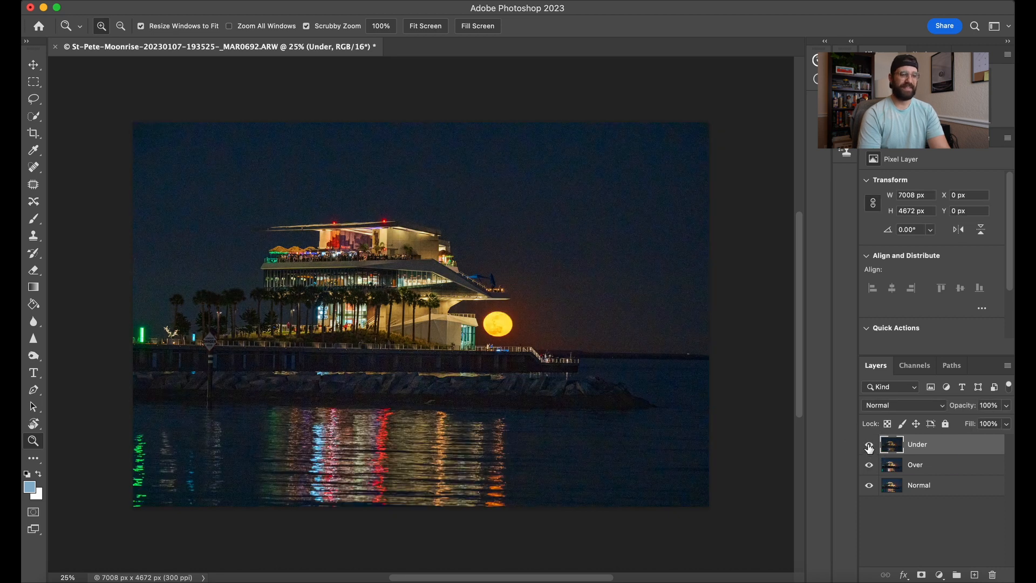
left_click(869, 447)
left_click(869, 447)
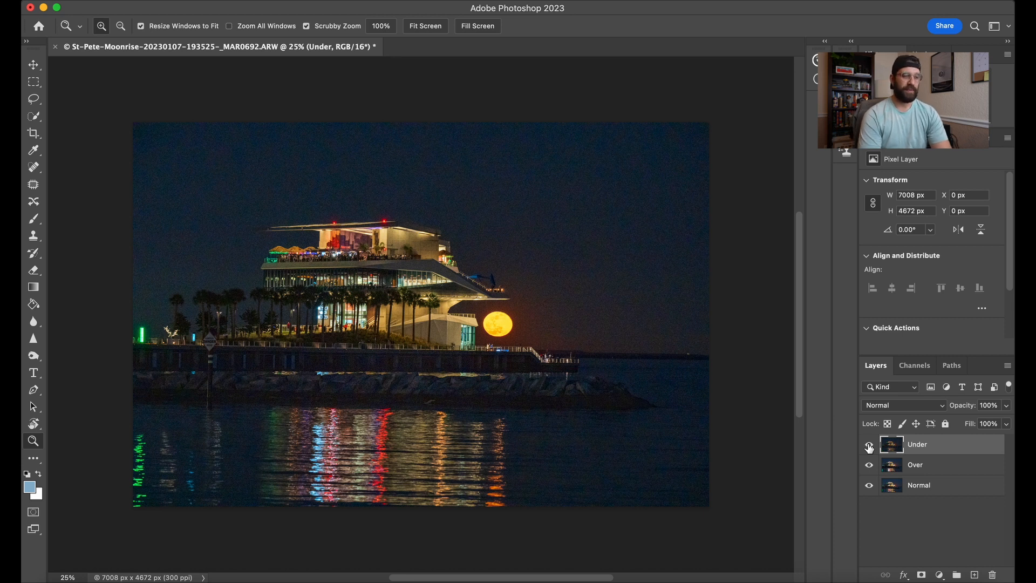
Hide the Under layer and select the Over layer, keeping it visible above the Normal layer
left_click(869, 447)
left_click(869, 465)
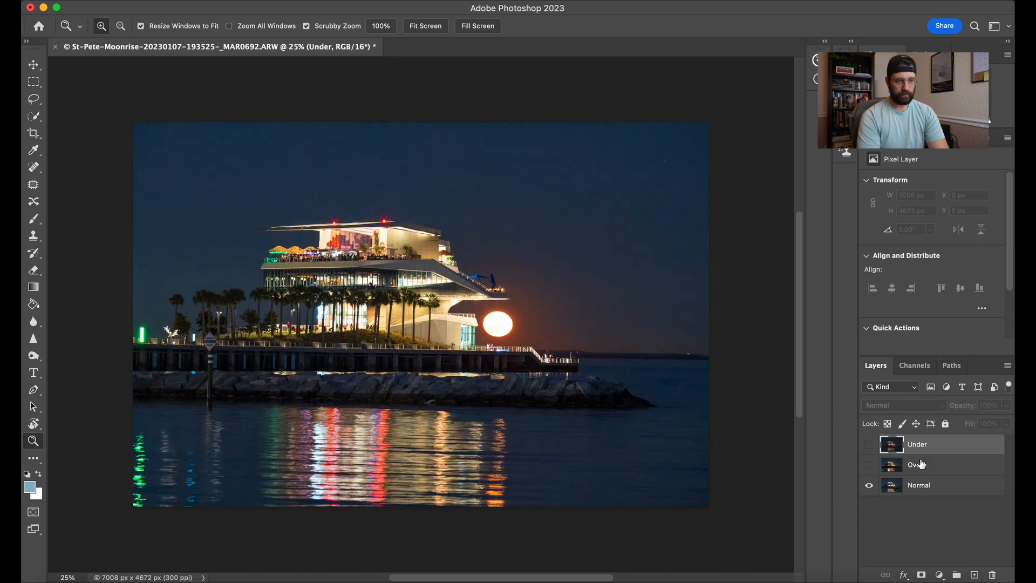
left_click(933, 465)
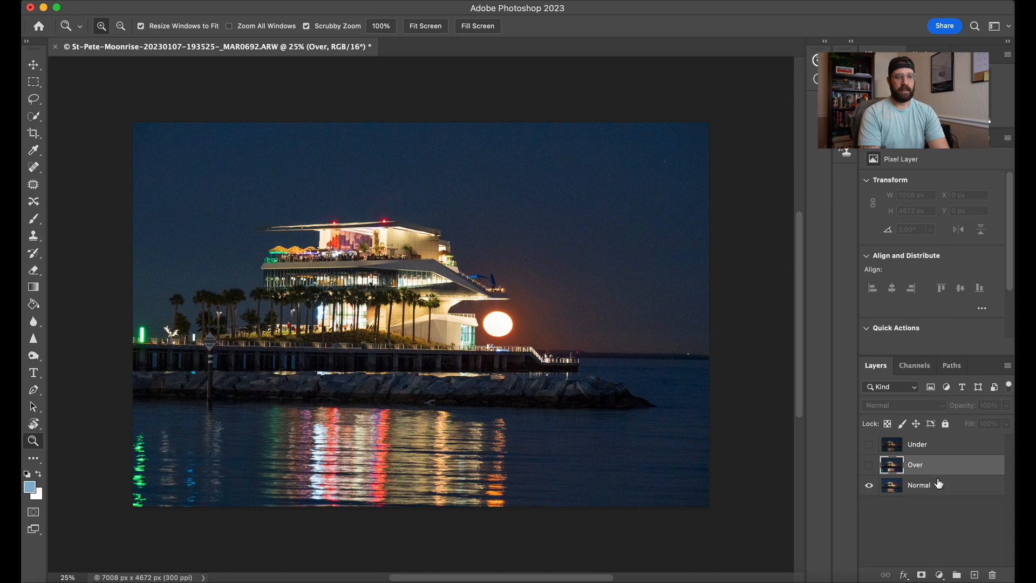
left_click(869, 465)
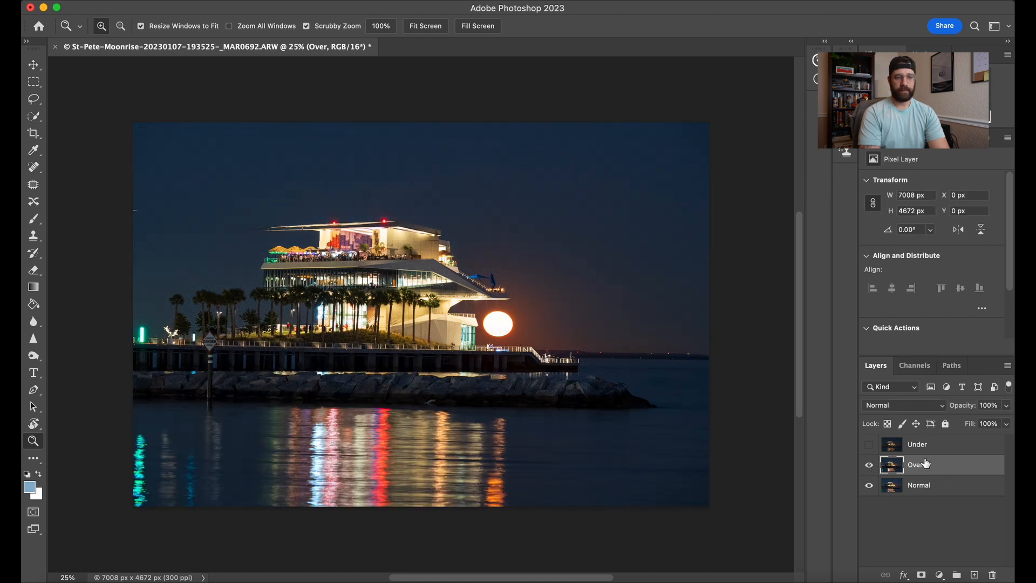
Add a layer mask to the Over layer and brush black over the building's base, the moon, the rocks and the water reflections
left_click(923, 575)
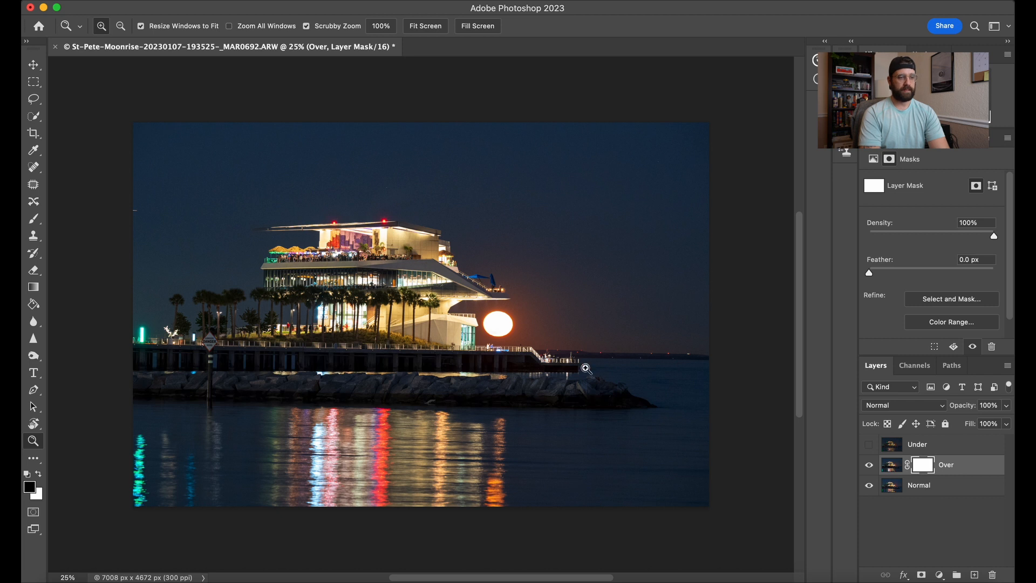
key("b")
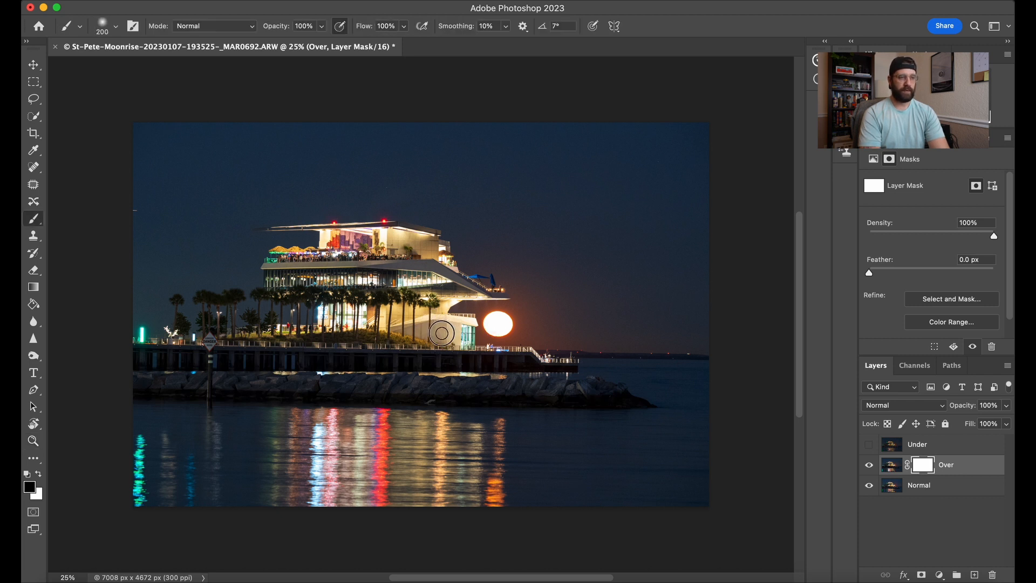
left_click(437, 340)
mouse_move(481, 326)
left_mouse_down()
mouse_move(496, 323)
mouse_move(494, 334)
left_mouse_up()
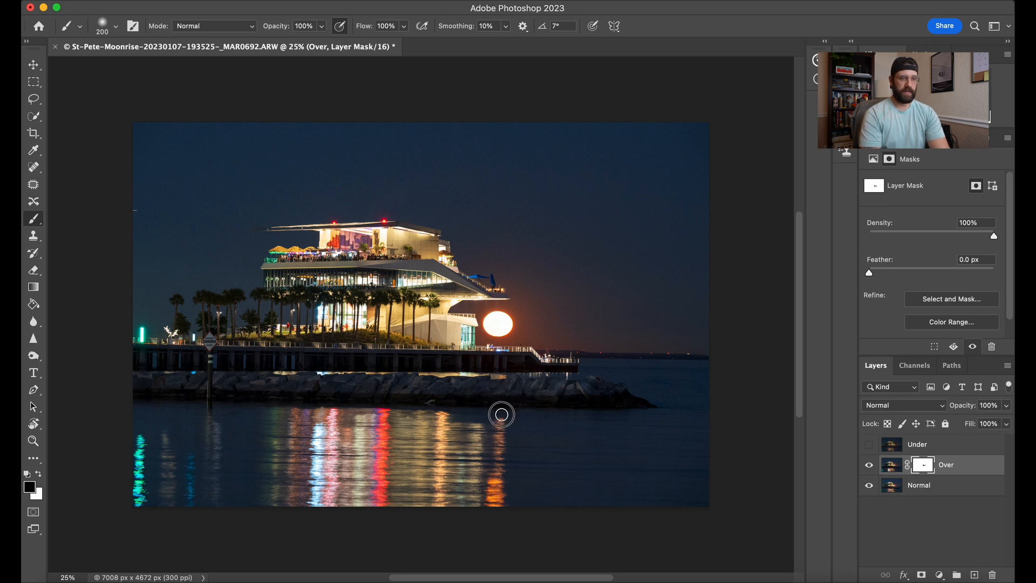
mouse_move(423, 409)
left_mouse_down()
mouse_move(419, 451)
mouse_move(438, 440)
mouse_move(420, 450)
mouse_move(425, 428)
mouse_move(386, 455)
left_mouse_up()
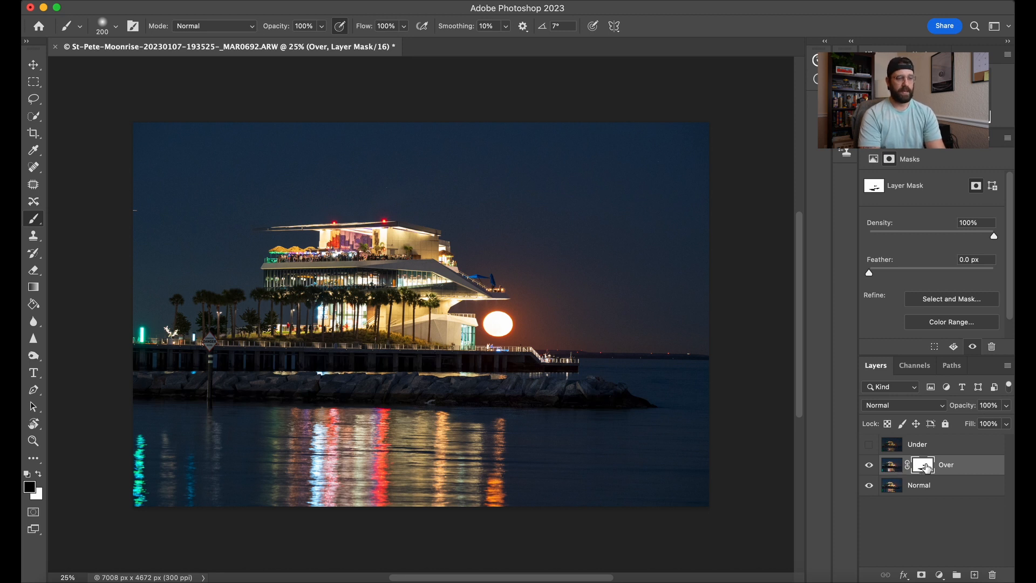
Inspect the Over layer's mask on its own and as a red overlay, and undo a test brush stroke on the layer's image
left_click(924, 464, "alt")
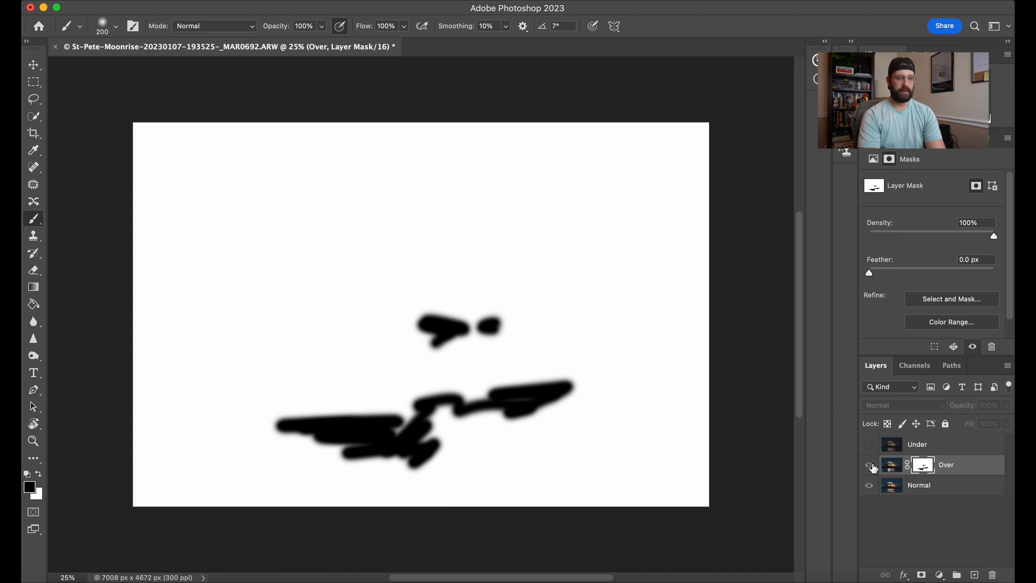
left_click(892, 465)
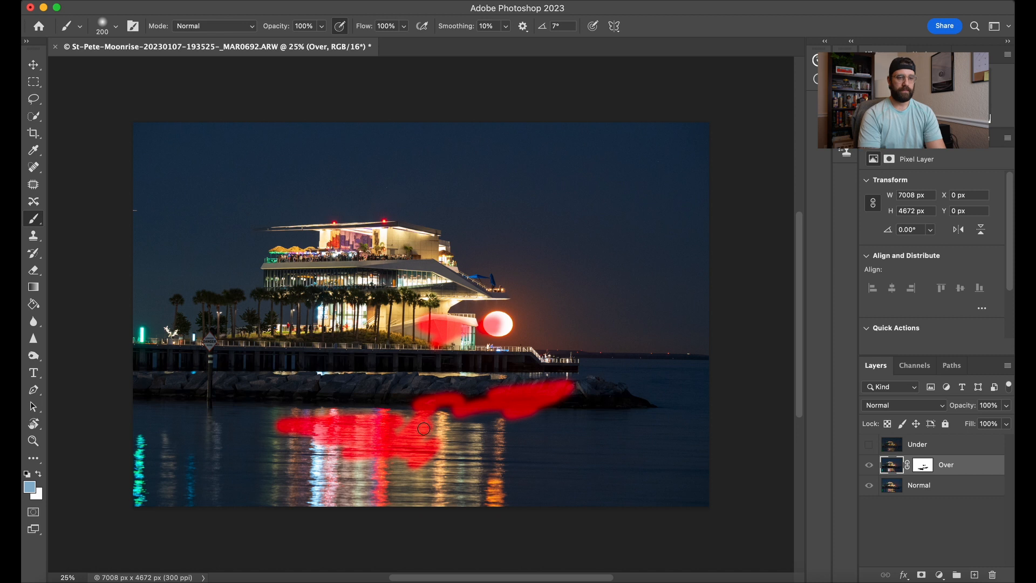
key("backslash")
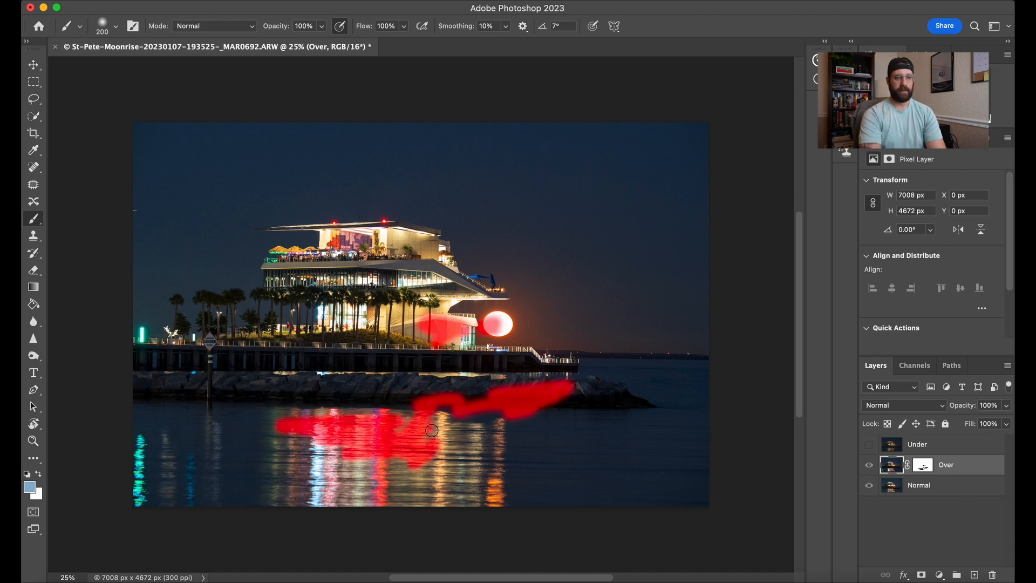
key("backslash")
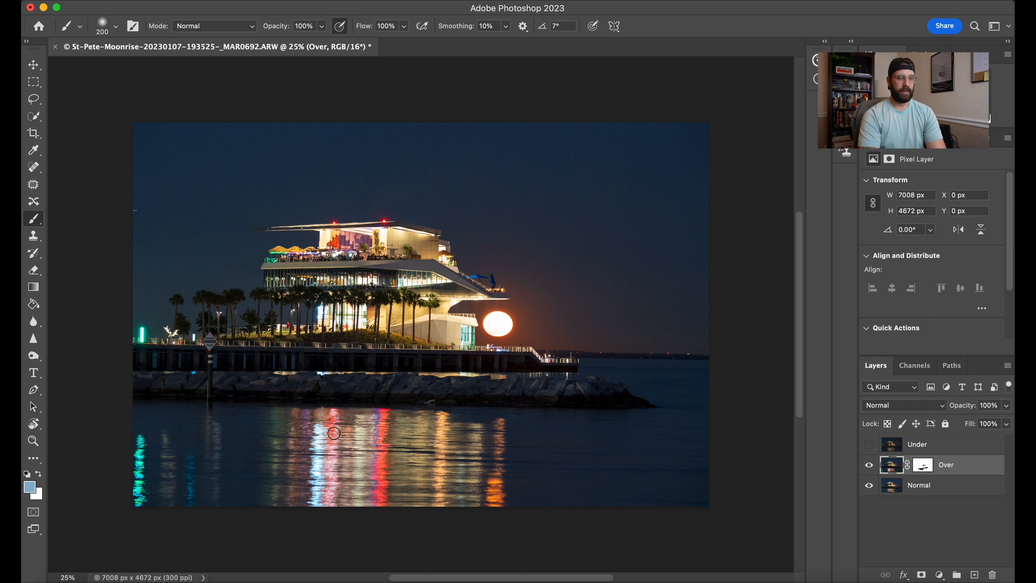
mouse_move(382, 465)
left_mouse_down()
mouse_move(353, 473)
mouse_move(384, 480)
left_mouse_up()
key("super+z")
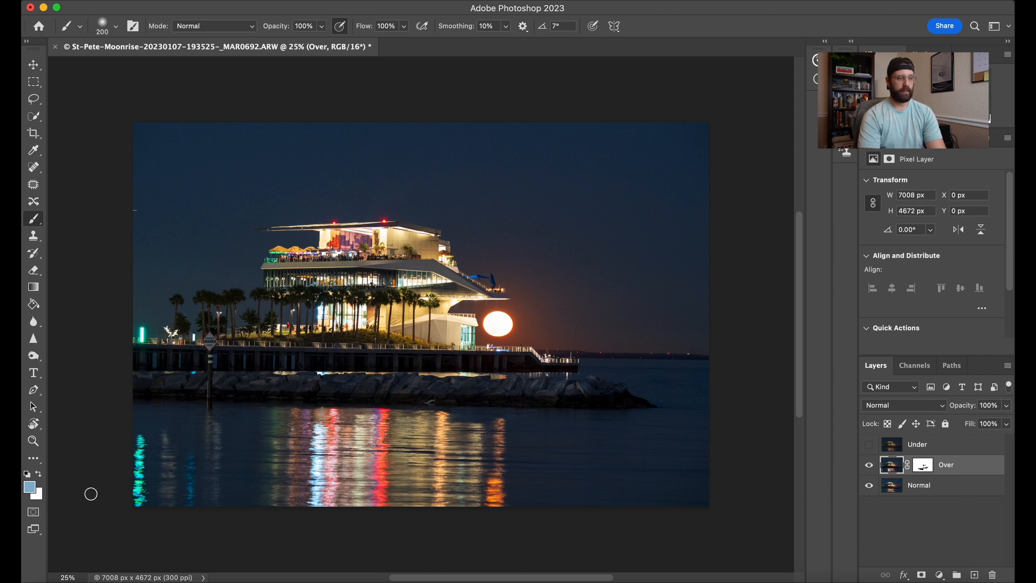
Reset the brush colors to default, paint more black on the Over mask across the lower reflections, and delete the mask
left_click(28, 475)
left_click(921, 474)
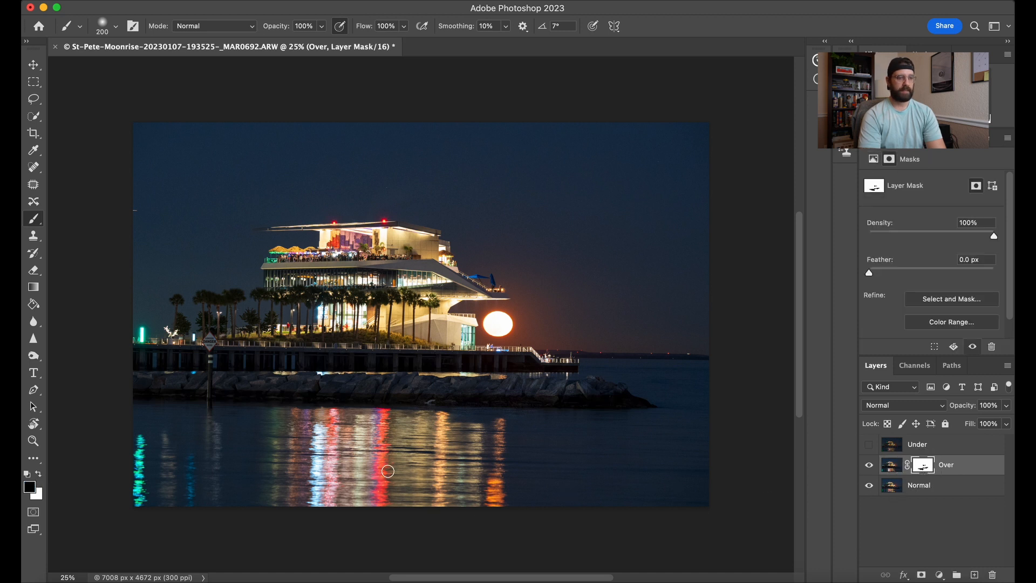
mouse_move(261, 465)
left_mouse_down()
mouse_move(359, 479)
mouse_move(261, 487)
mouse_move(295, 507)
mouse_move(412, 499)
mouse_move(338, 494)
left_mouse_up()
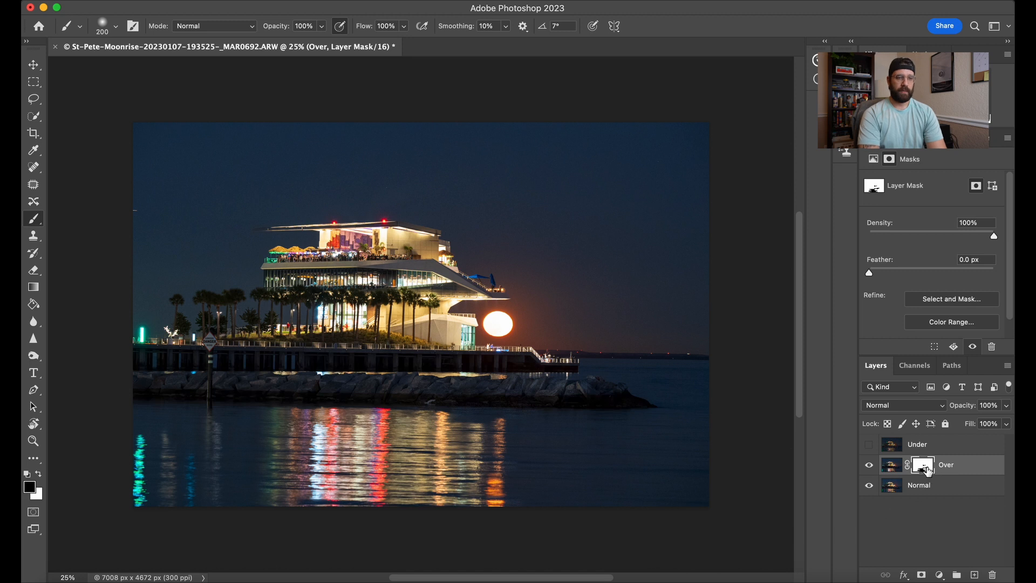
right_click(924, 465)
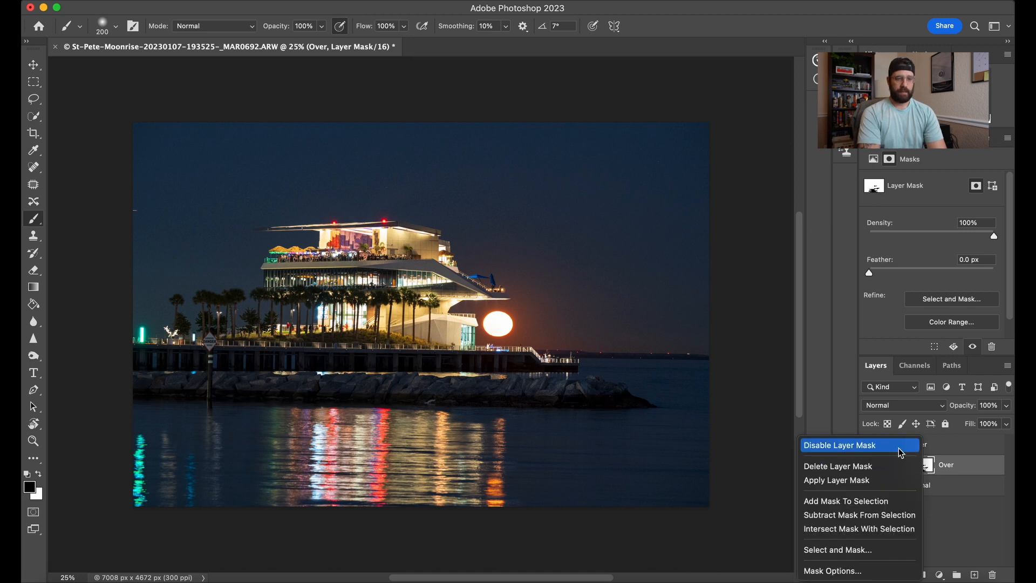
left_click(874, 467)
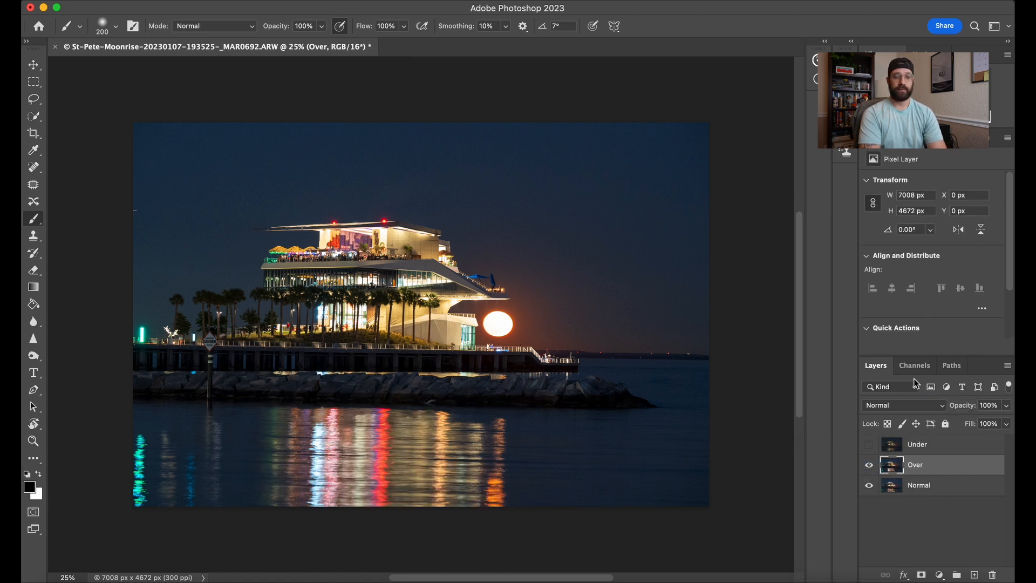
View the Over layer's Red, Green and Blue channels one at a time to compare their contrast
left_click(916, 369)
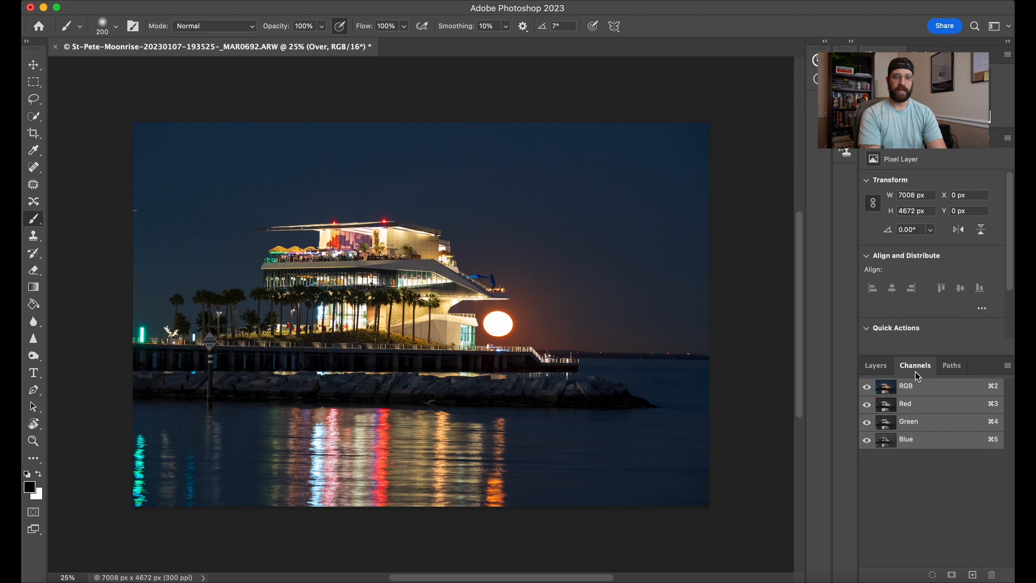
left_click(924, 409)
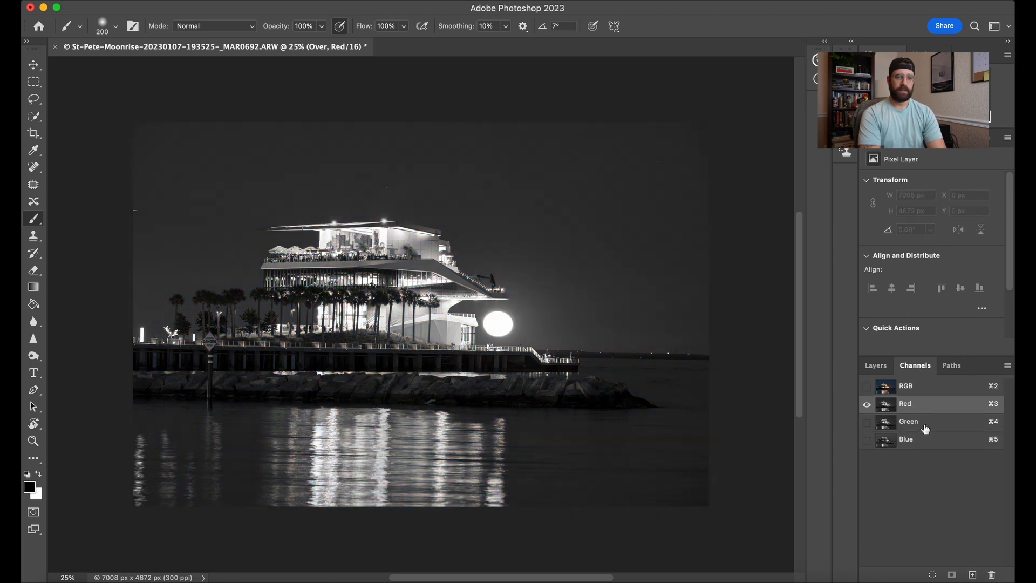
left_click(925, 424)
left_click(930, 438)
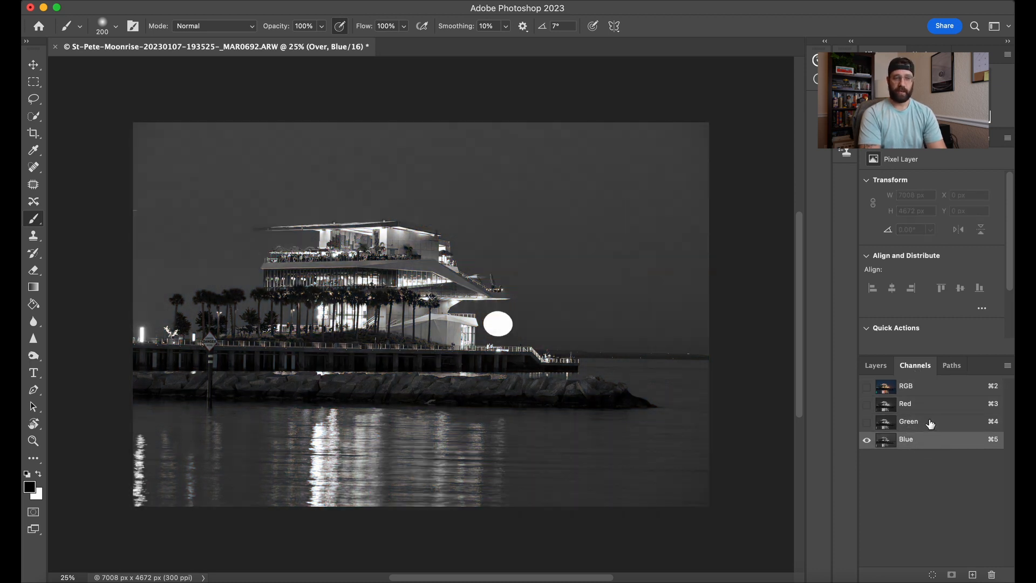
Compare the Over layer's Red, Green and Blue channels again, and return to the RGB composite
left_click(930, 422)
left_click(930, 406)
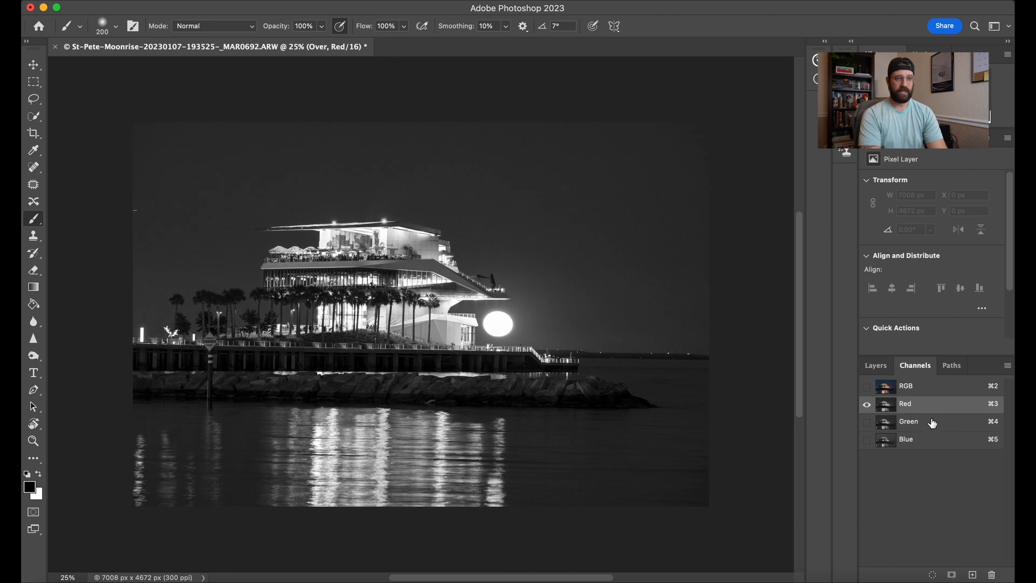
left_click(931, 423)
left_click(936, 439)
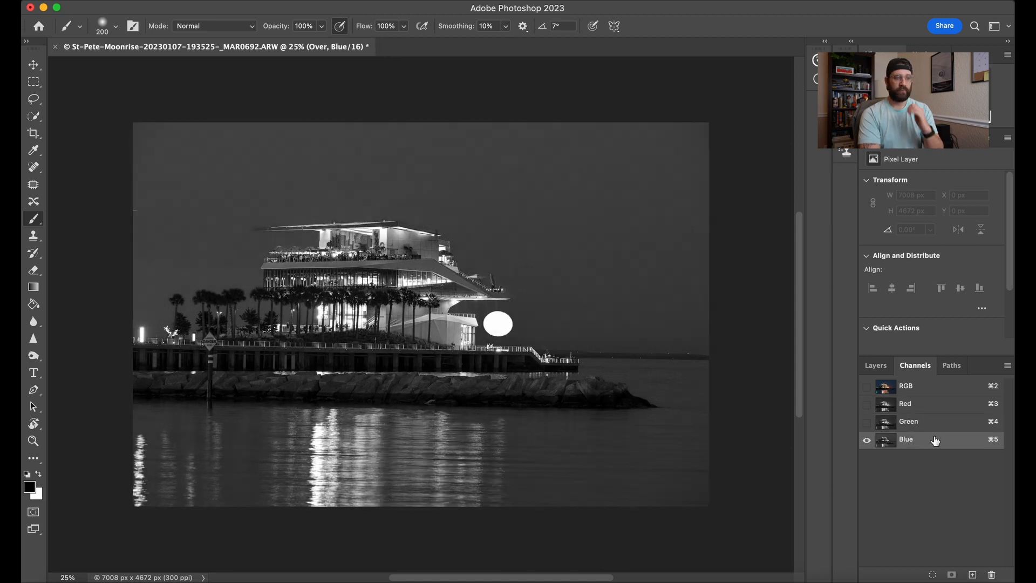
left_click(920, 402)
left_click(922, 390)
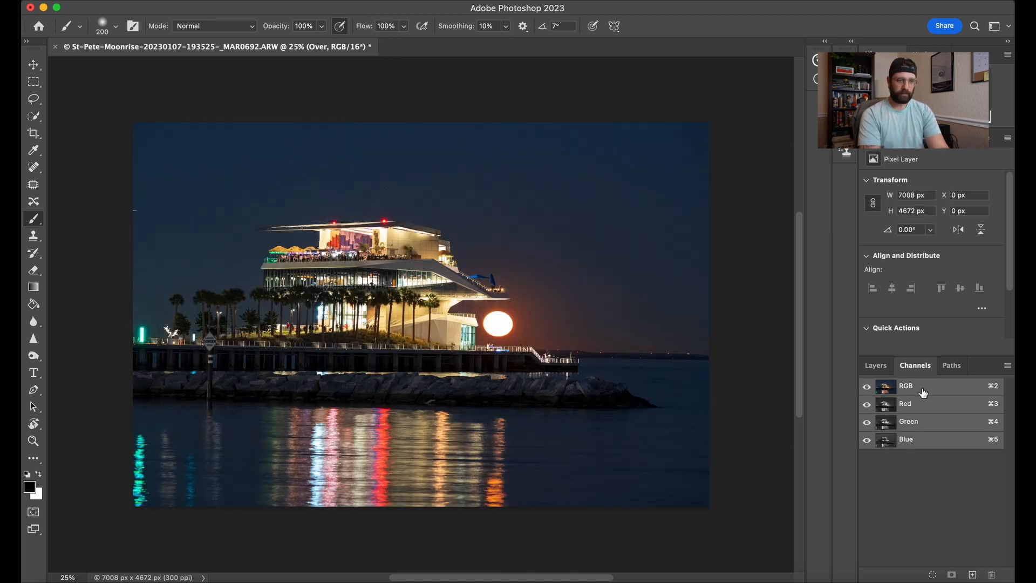
Load the Over layer's RGB luminosity as a selection, save it as an alpha channel, and display that channel without the selection
left_click(889, 393, "super")
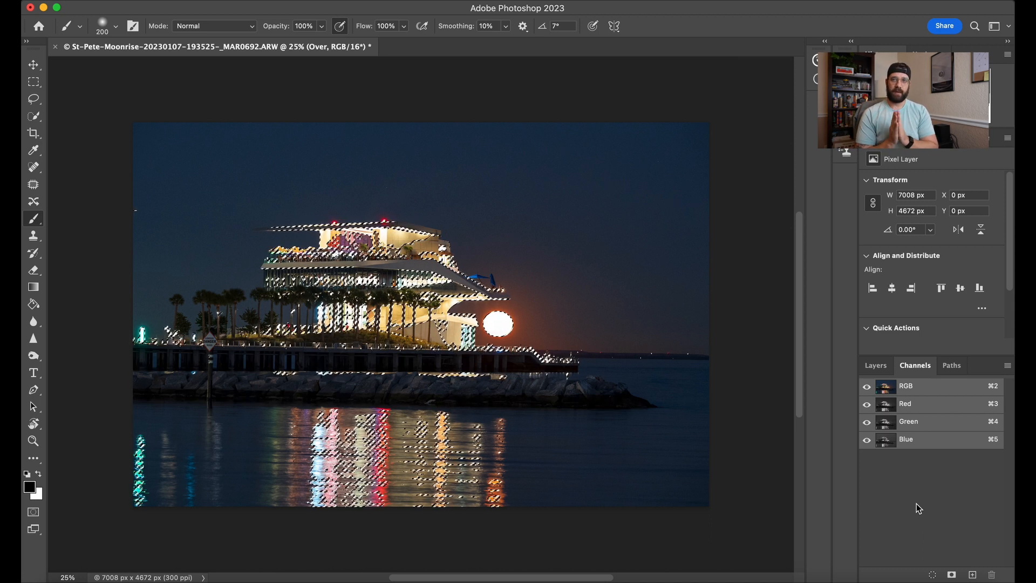
left_click(953, 576)
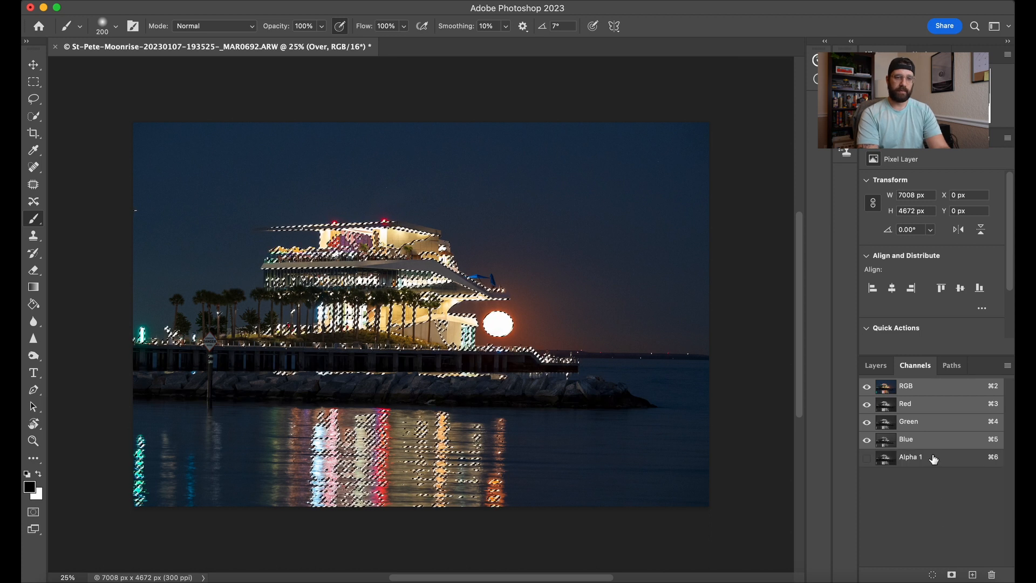
left_click(932, 460)
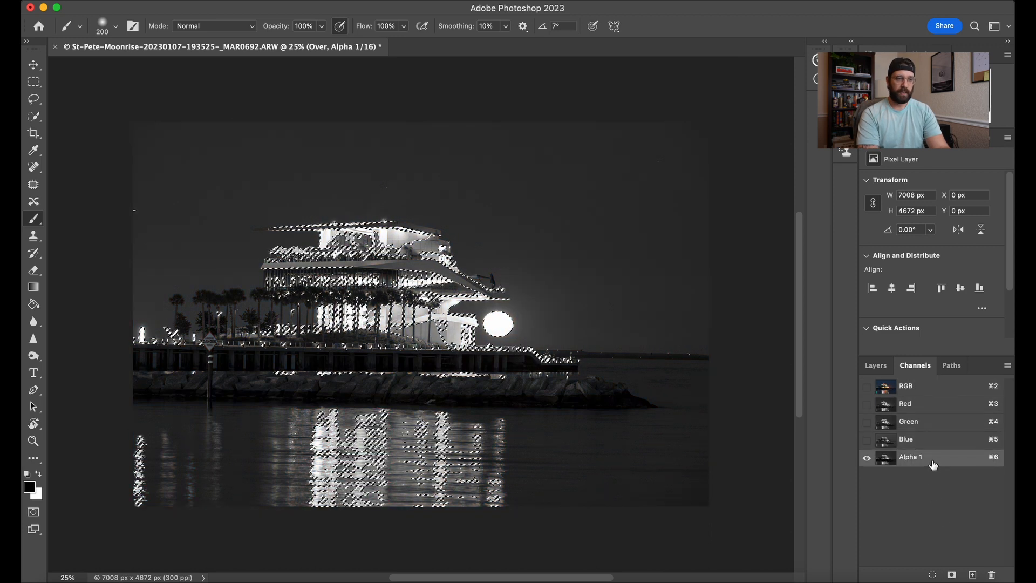
key("super+d")
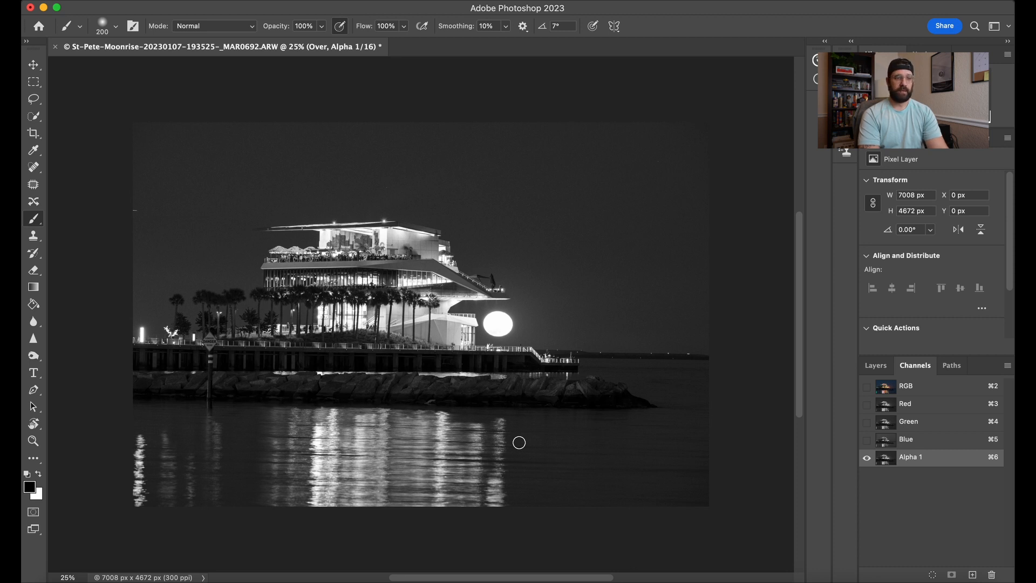
Hide the Over layer and make the Normal layer active, leaving its layer style options unchanged
left_click(880, 369)
left_click(869, 465)
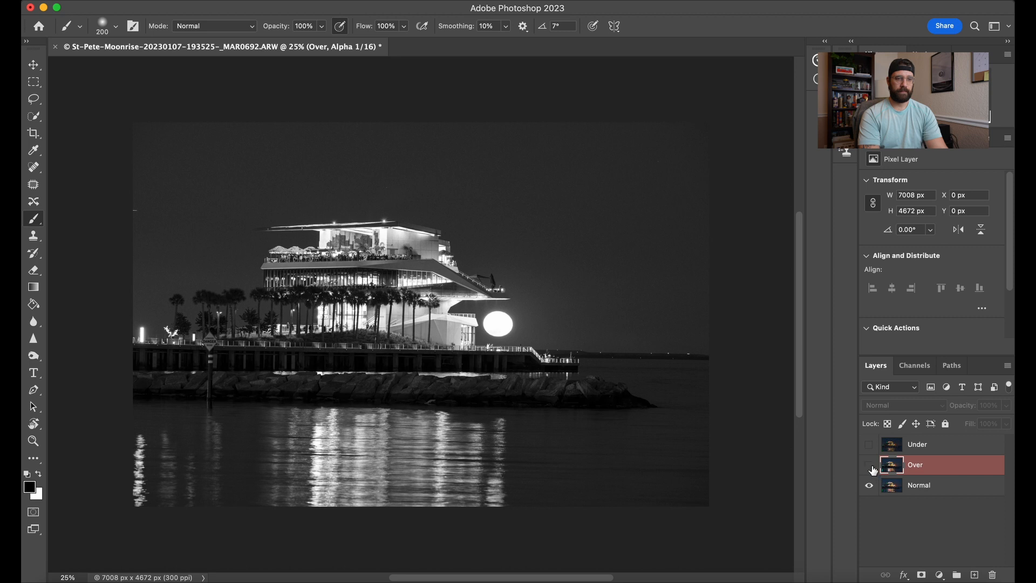
left_click(933, 467)
double_click(940, 487)
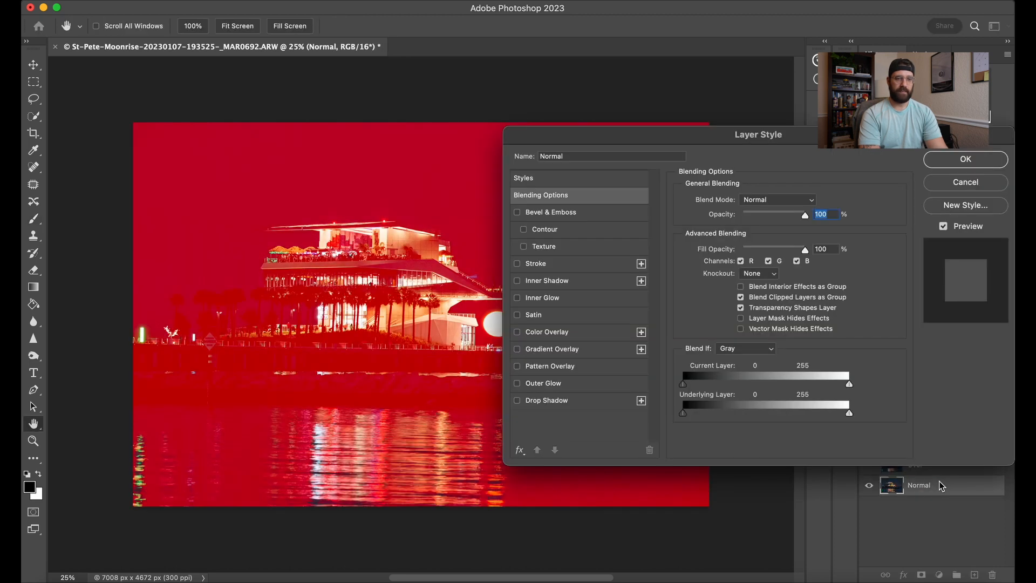
left_click(969, 184)
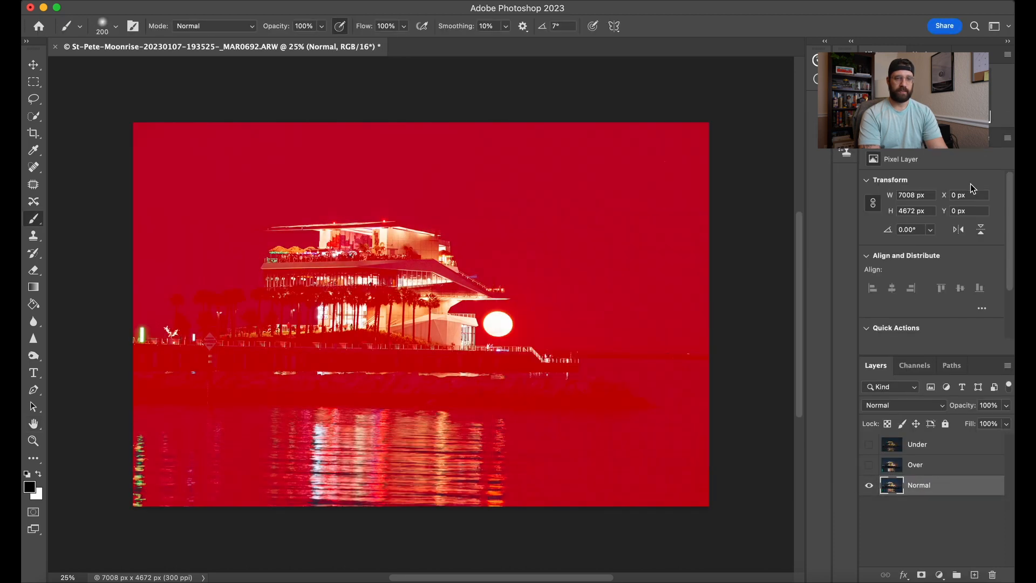
left_click(869, 469)
left_click(869, 470)
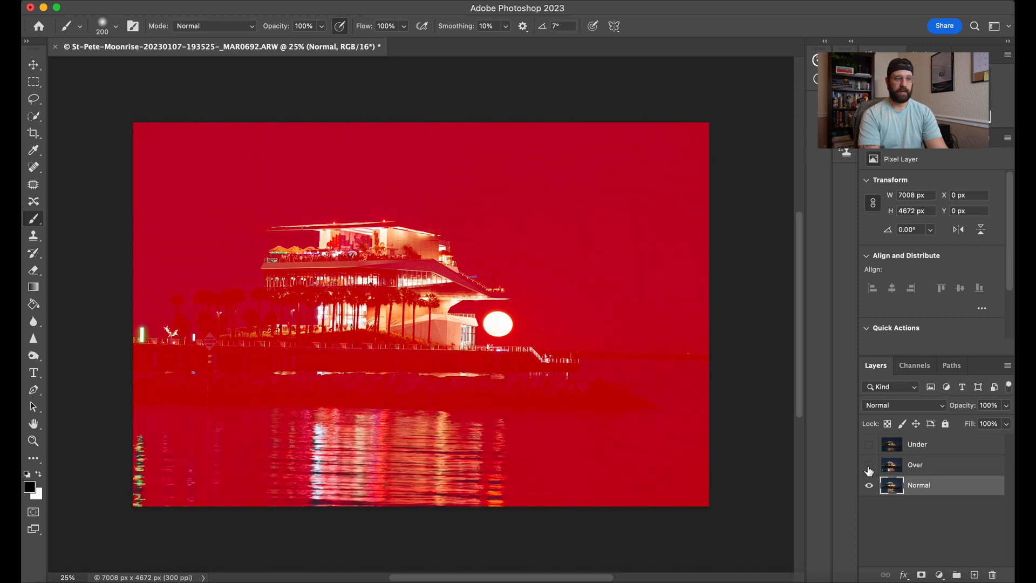
Delete the Alpha 1 channel that was made from the Over layer
left_click(906, 367)
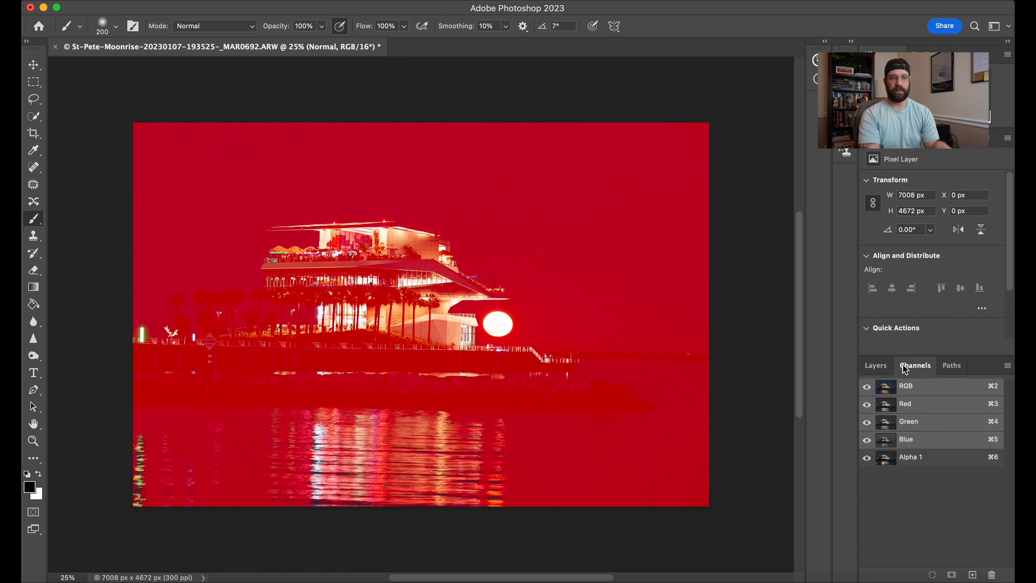
left_click(940, 459)
double_click(939, 459)
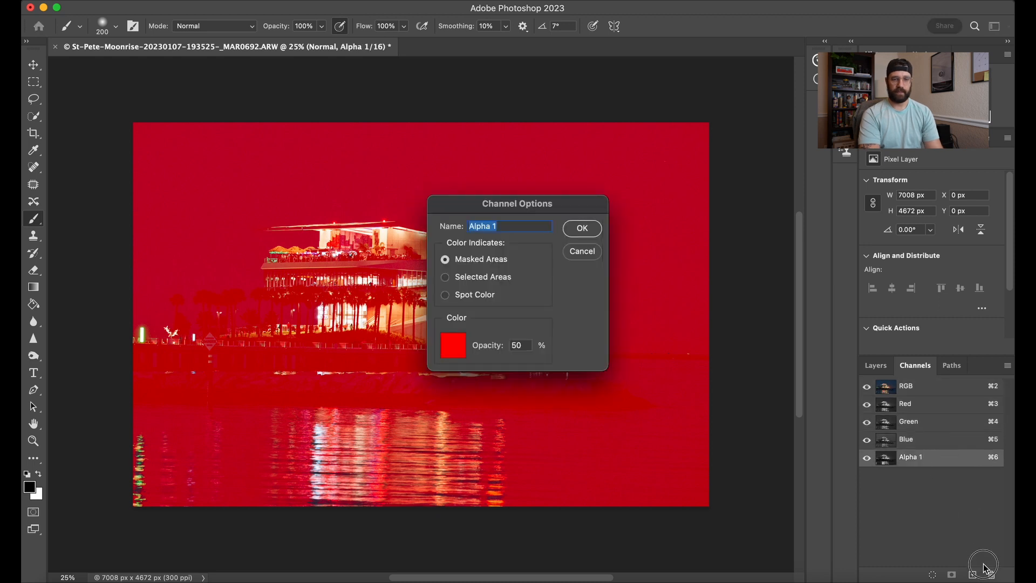
left_click(582, 250)
left_click_drag(945, 461, 992, 575)
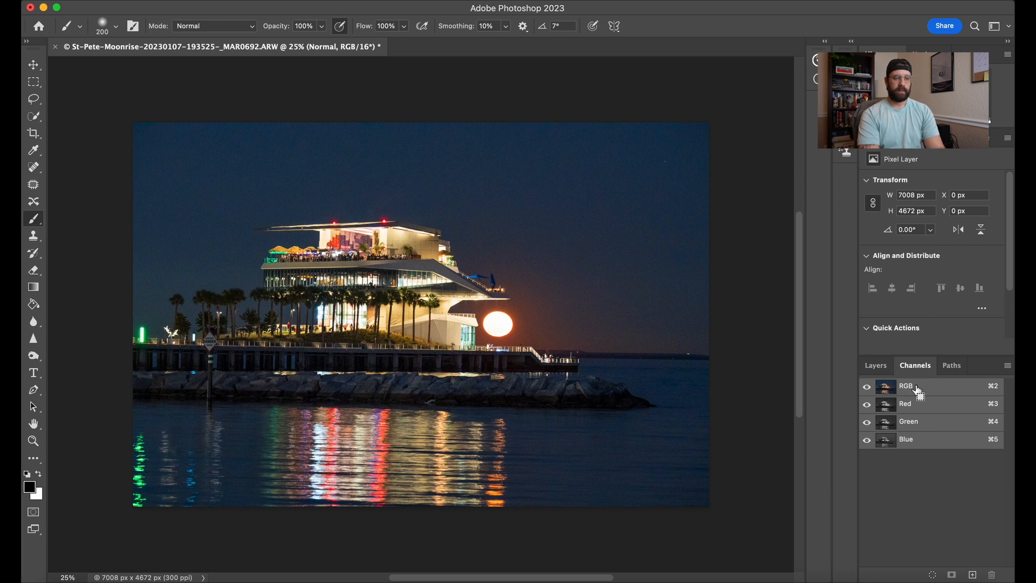
Load the Normal layer's RGB luminosity as a selection, save it as an alpha channel, display that channel and deselect
left_click(889, 391, "super")
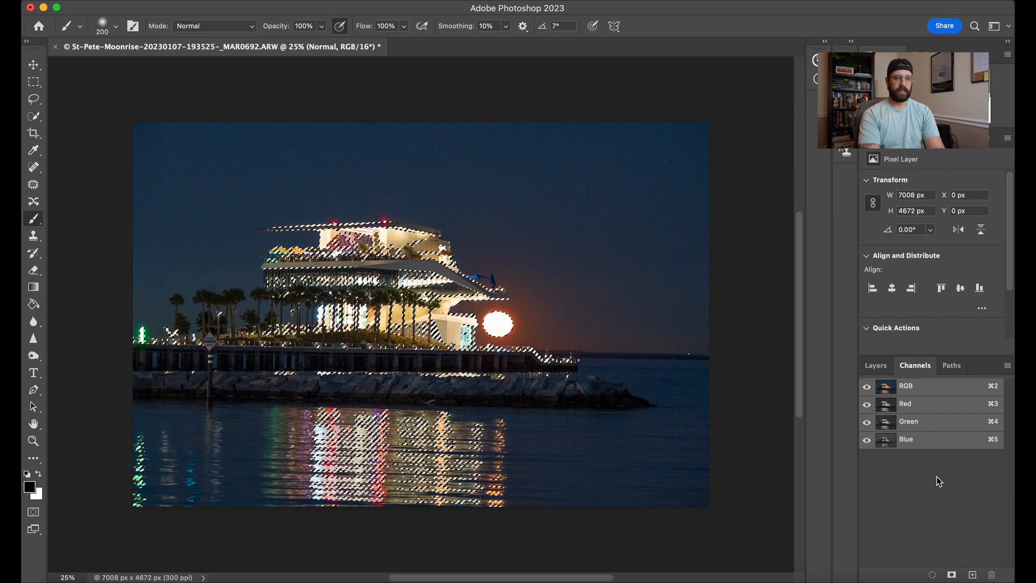
left_click(953, 577)
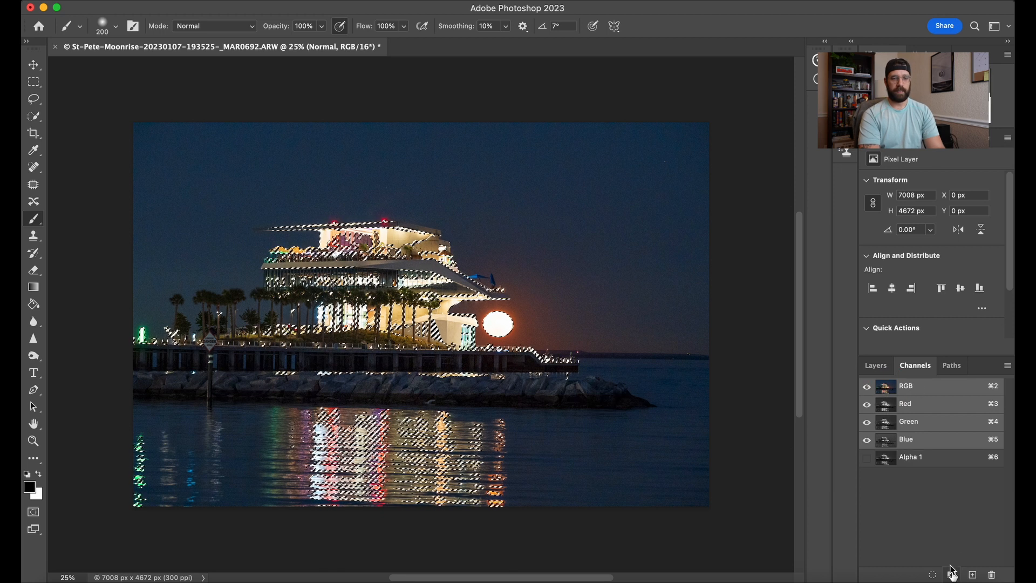
left_click(912, 459)
key("super+d")
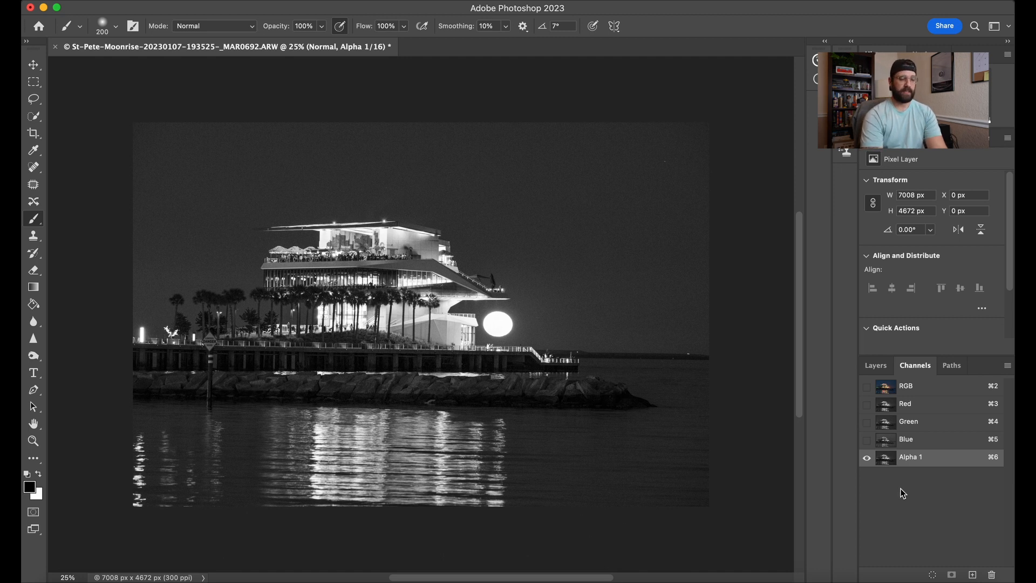
Try a Levels adjustment on Alpha 1 with the black input level at 19, and discard it
key("super+l")
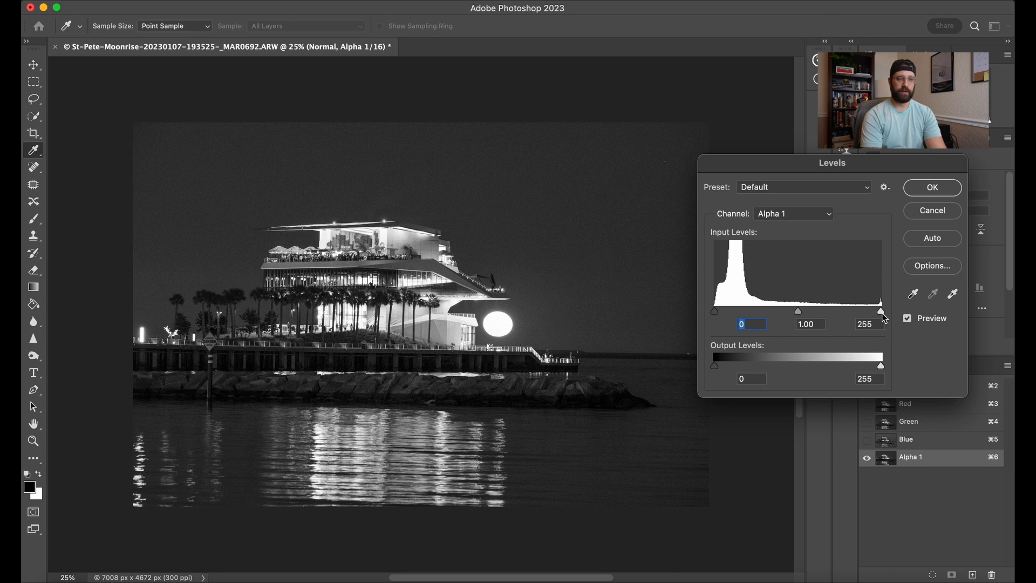
mouse_move(882, 311)
left_mouse_down()
mouse_move(835, 312)
mouse_move(885, 316)
left_mouse_up()
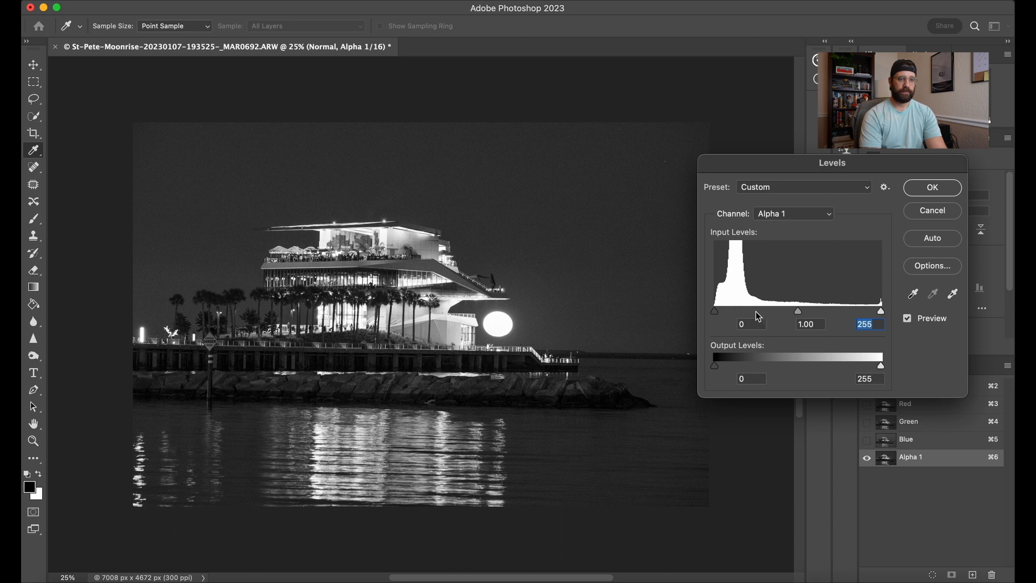
mouse_move(715, 311)
left_mouse_down()
mouse_move(744, 312)
mouse_move(721, 312)
mouse_move(729, 315)
left_mouse_up()
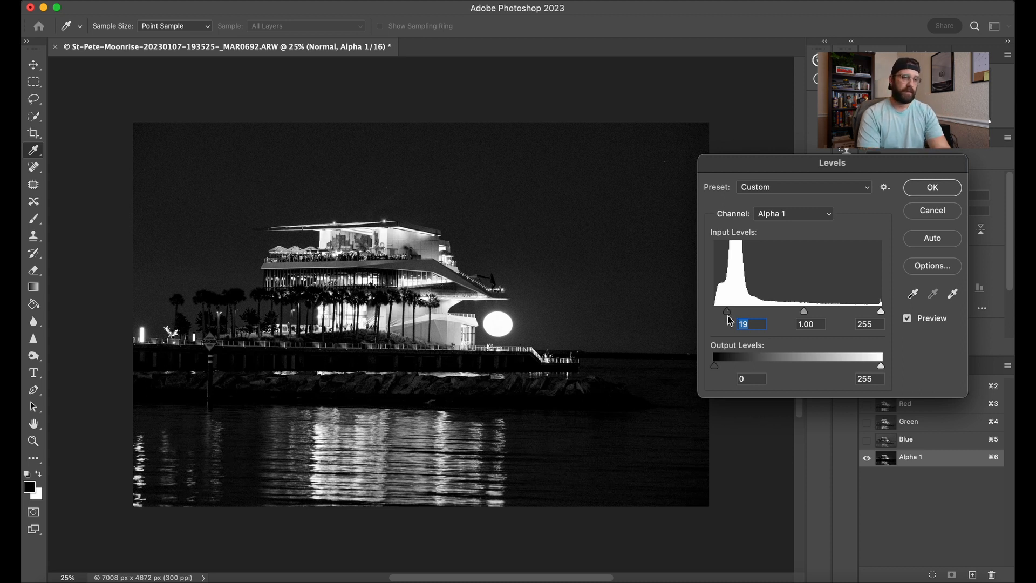
mouse_move(883, 316)
left_mouse_down()
mouse_move(845, 316)
mouse_move(878, 316)
left_mouse_up()
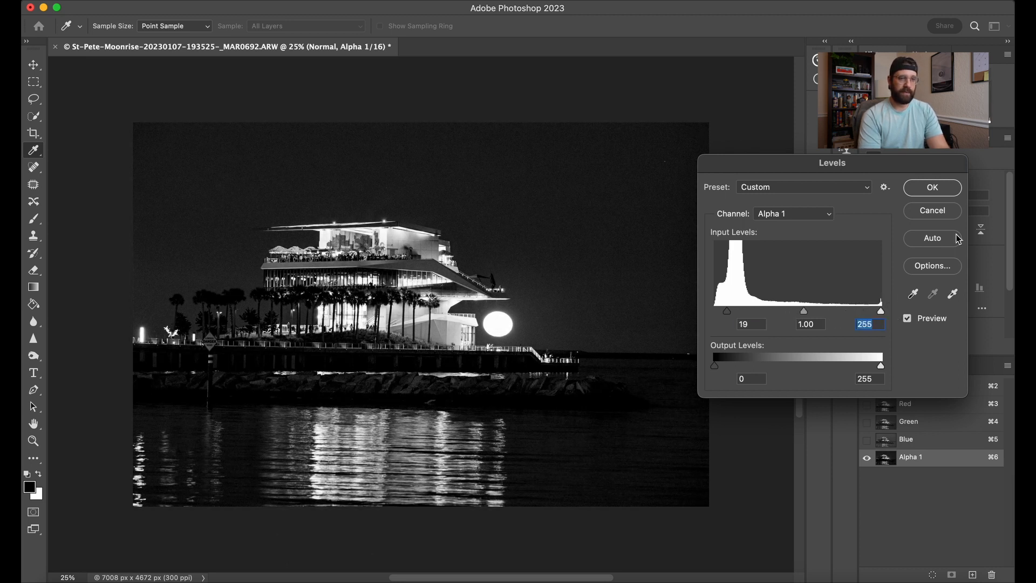
left_click(938, 212)
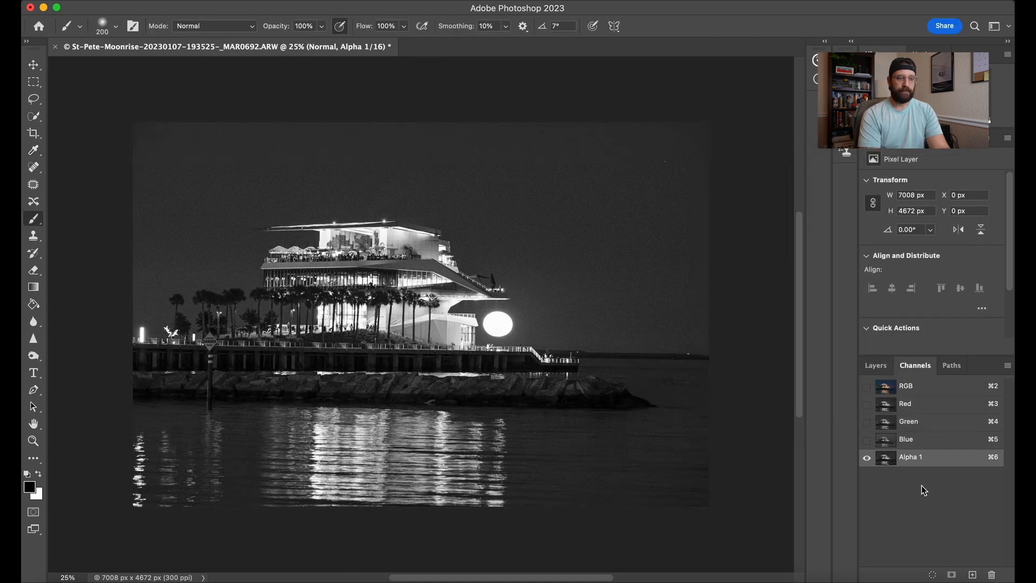
Save a narrower highlights selection based on Alpha 1 as a second alpha channel, and compare the two alpha channels
left_click(890, 466, "super")
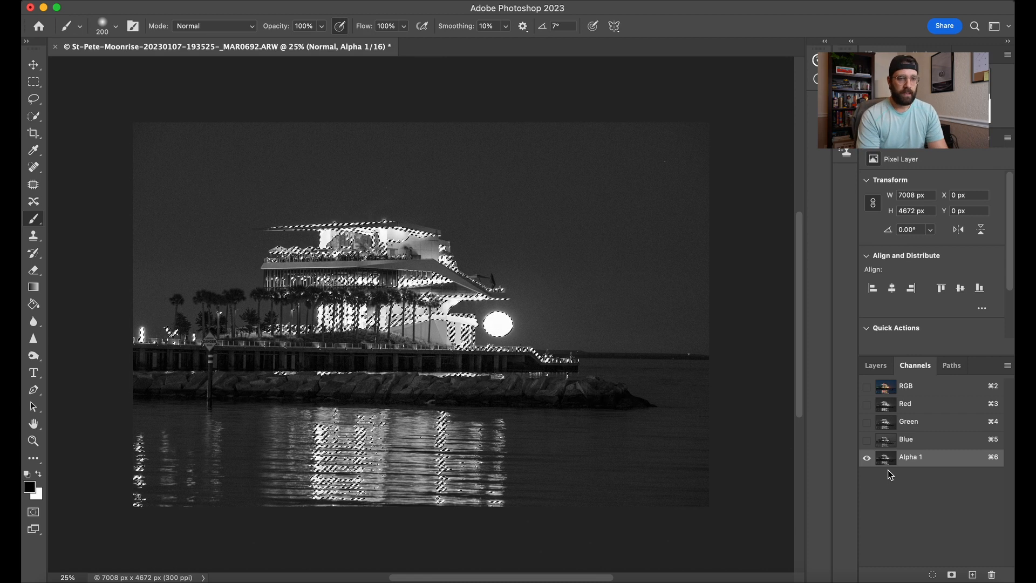
left_click(952, 575)
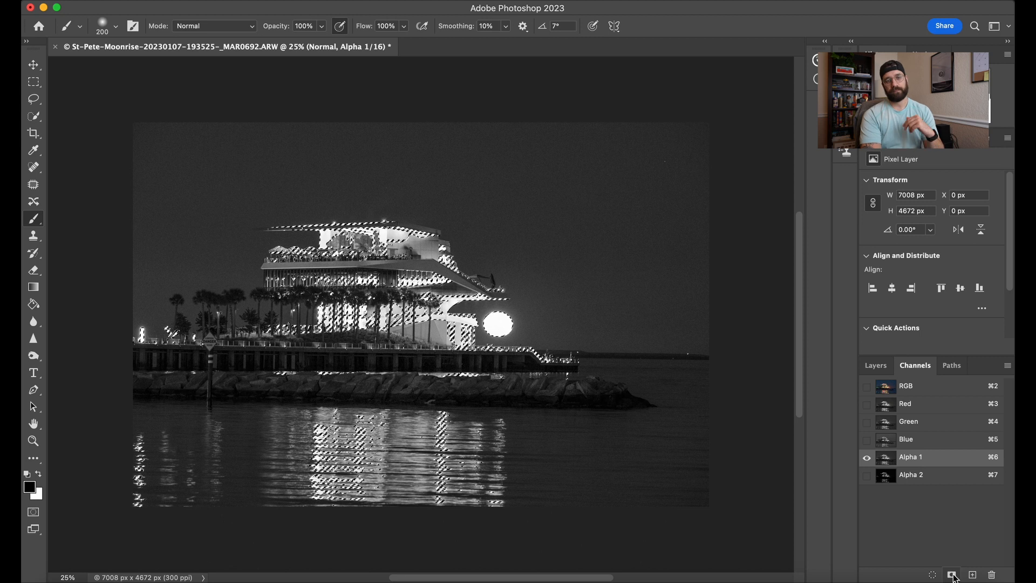
left_click(924, 480)
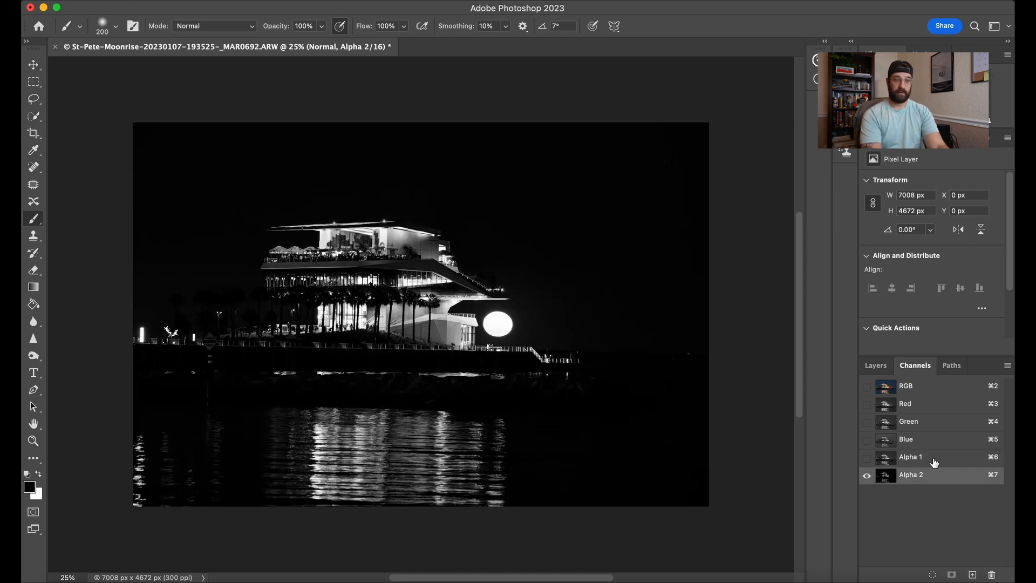
left_click(934, 463)
left_click(935, 477)
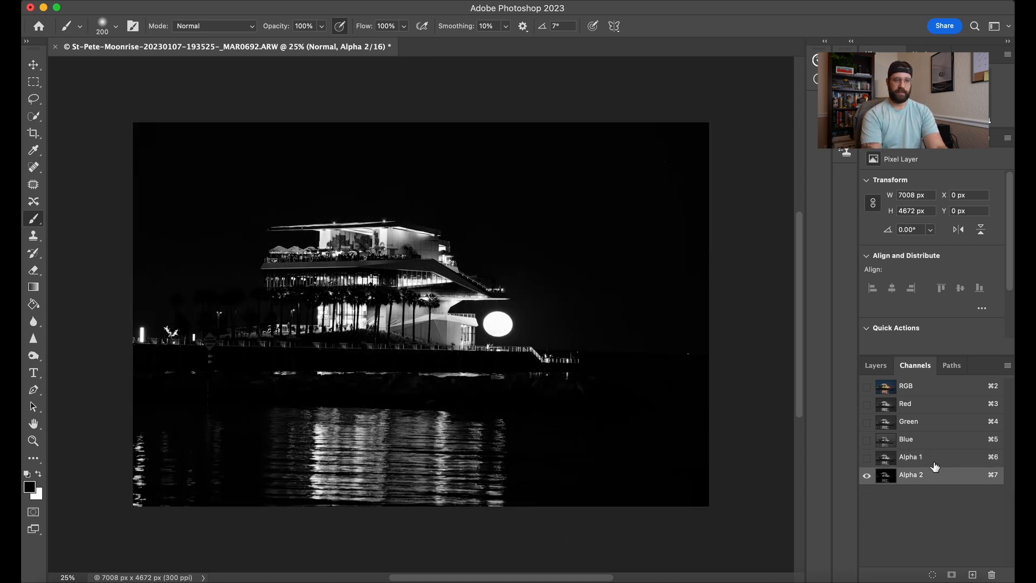
left_click(936, 464)
left_click(930, 478)
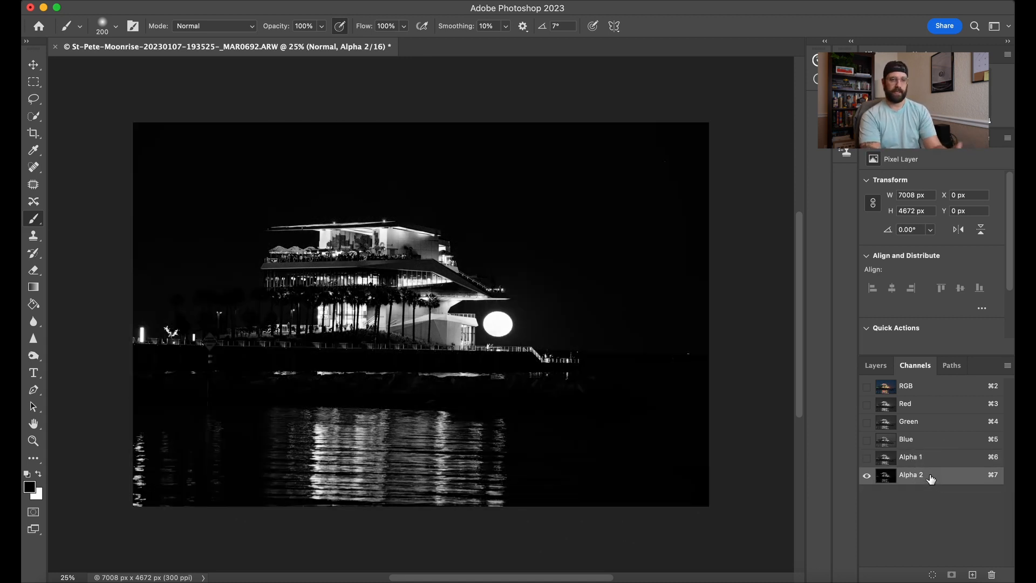
Save an even narrower highlights selection based on Alpha 2 as a third alpha channel, display it and deselect
left_click(886, 479, "super")
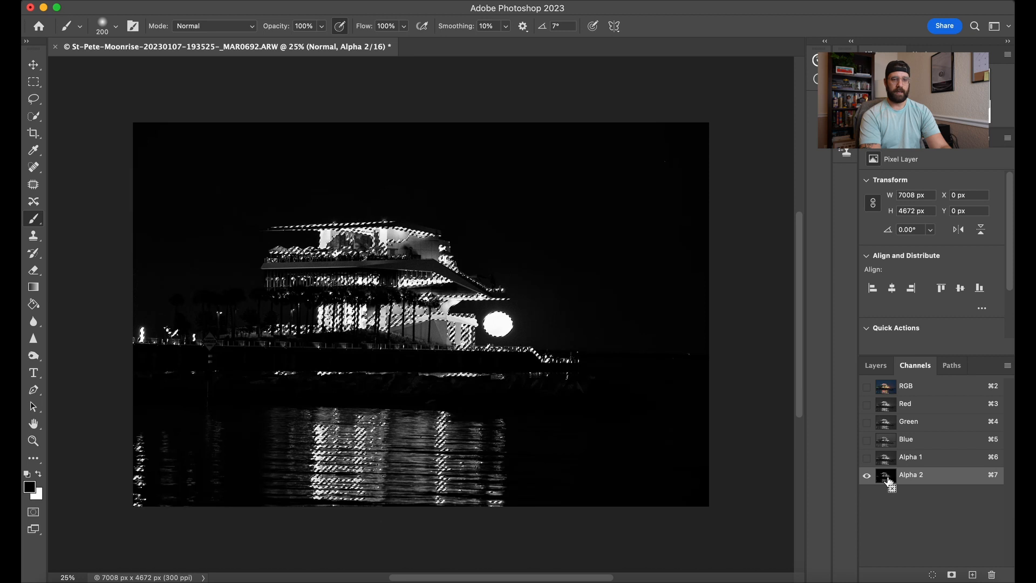
left_click(953, 578)
left_click(917, 493)
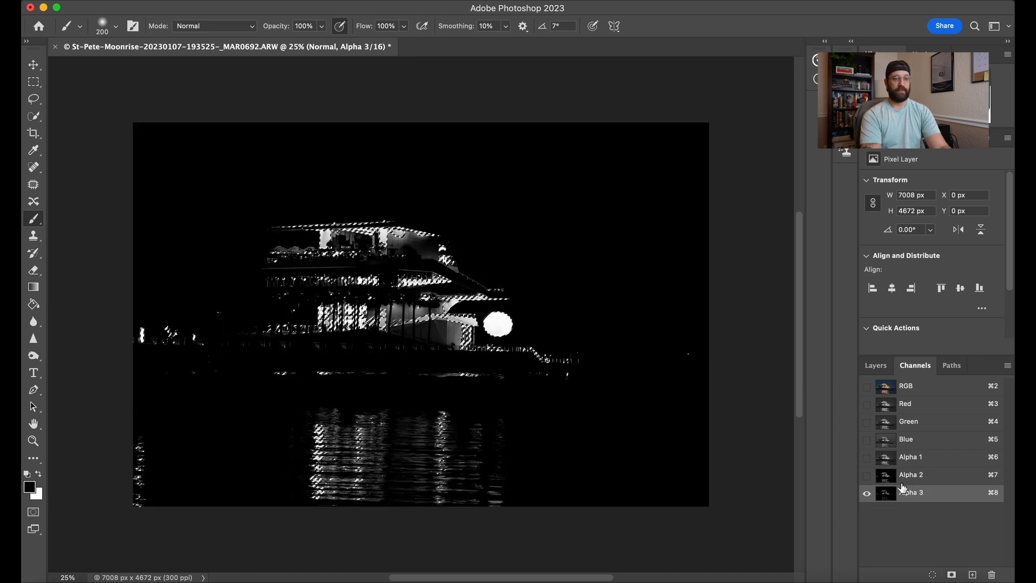
key("super+d")
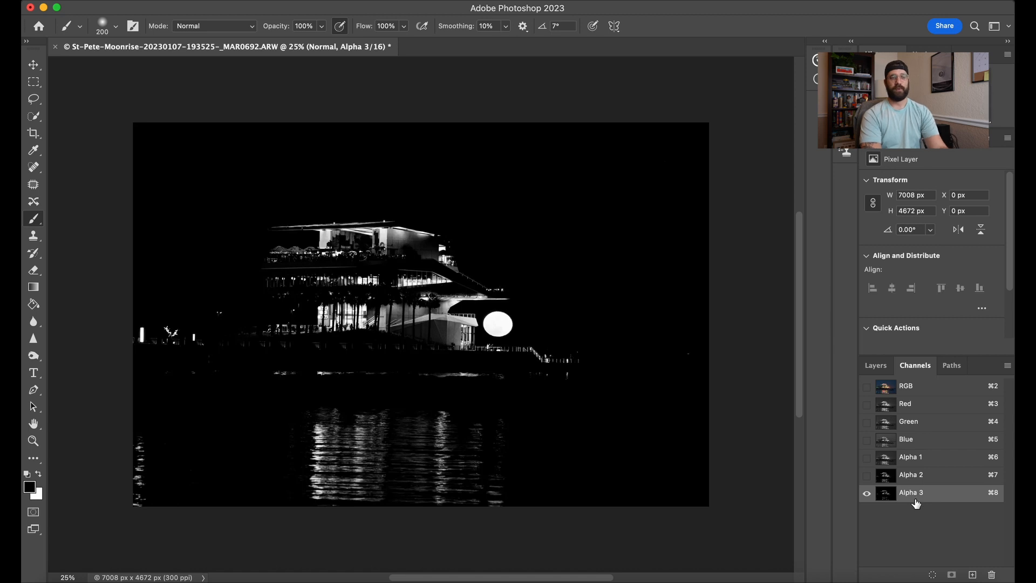
Compare the Alpha 1, Alpha 2 and Alpha 3 channels, including Alpha 2 and Alpha 3 overlaid
left_click(867, 476)
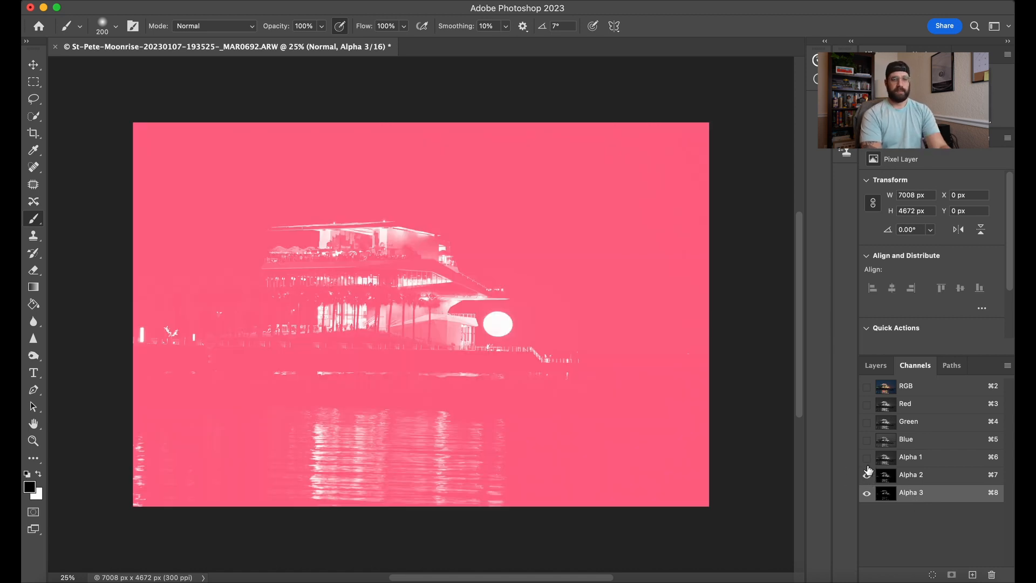
left_click(867, 476)
left_click(921, 477)
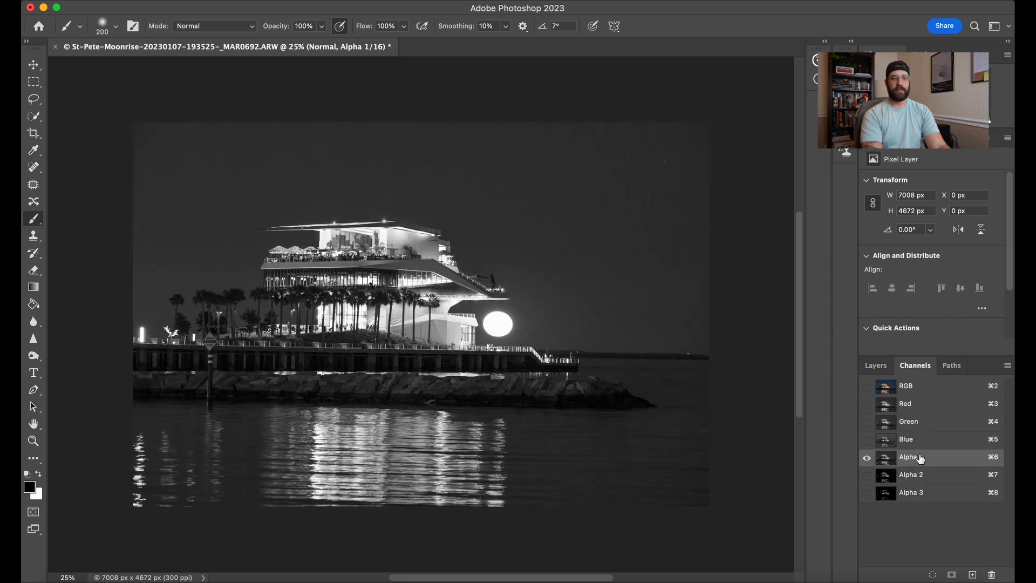
left_click(917, 458)
left_click(919, 476)
left_click(919, 488)
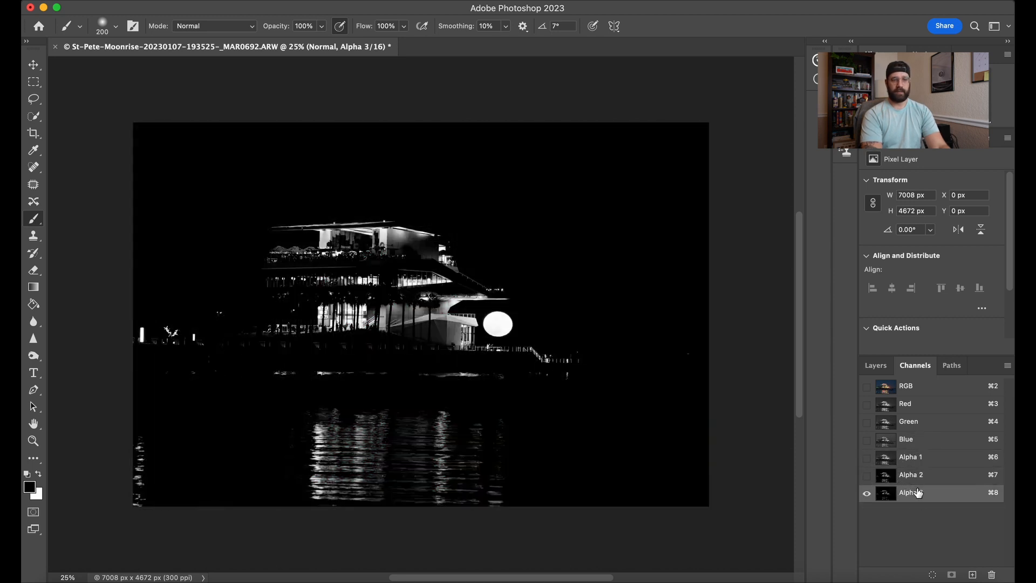
left_click(917, 457)
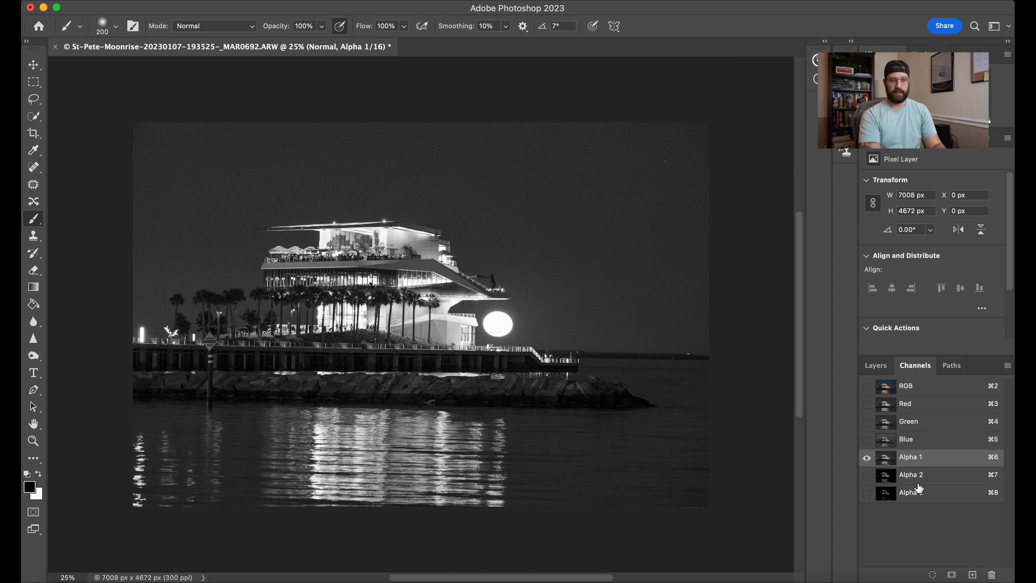
left_click(915, 475)
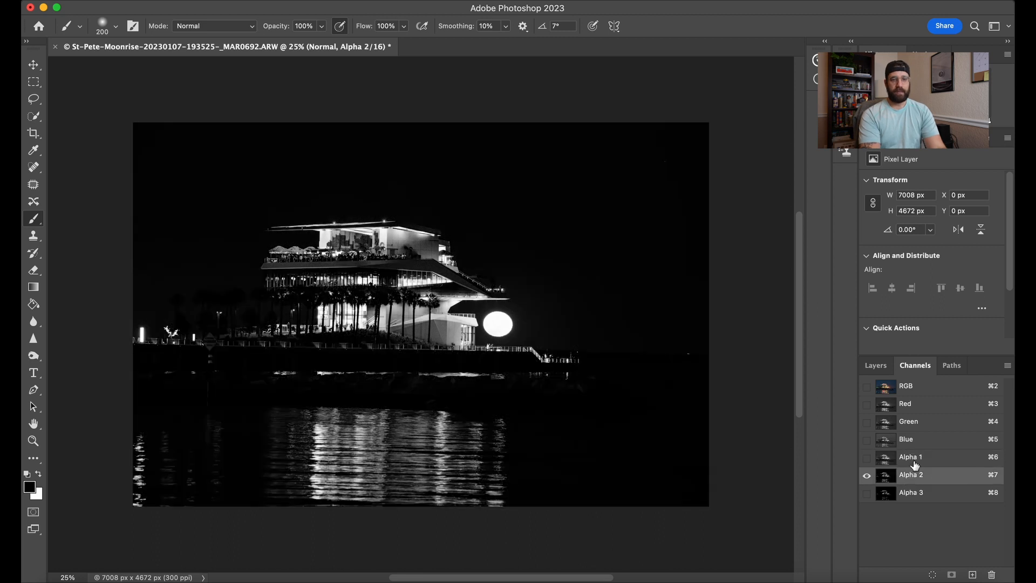
Load the Alpha 1 channel as a selection, make the Over layer visible and apply the selection as its layer mask
left_click(916, 459)
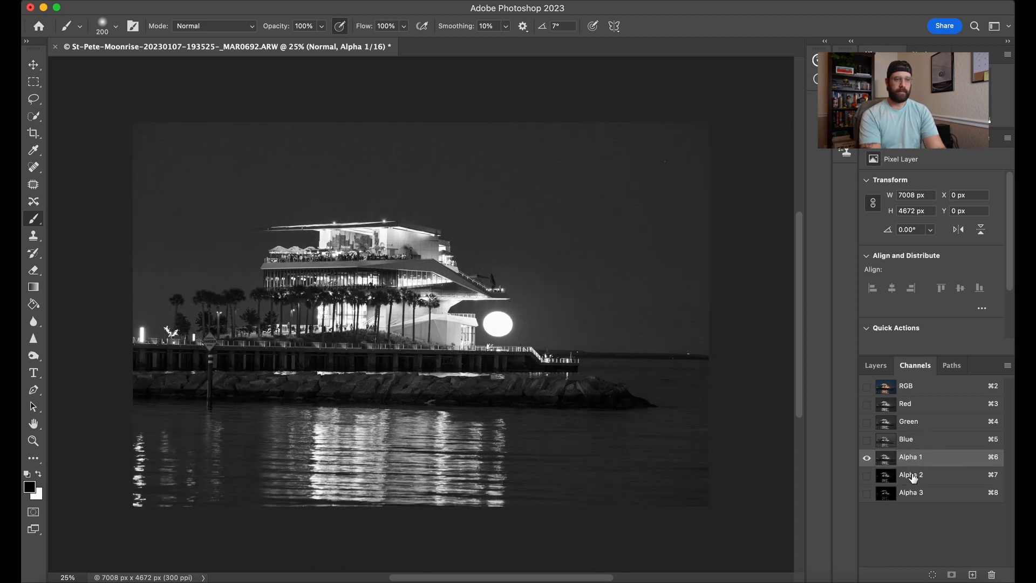
left_click(913, 477)
left_click(911, 459)
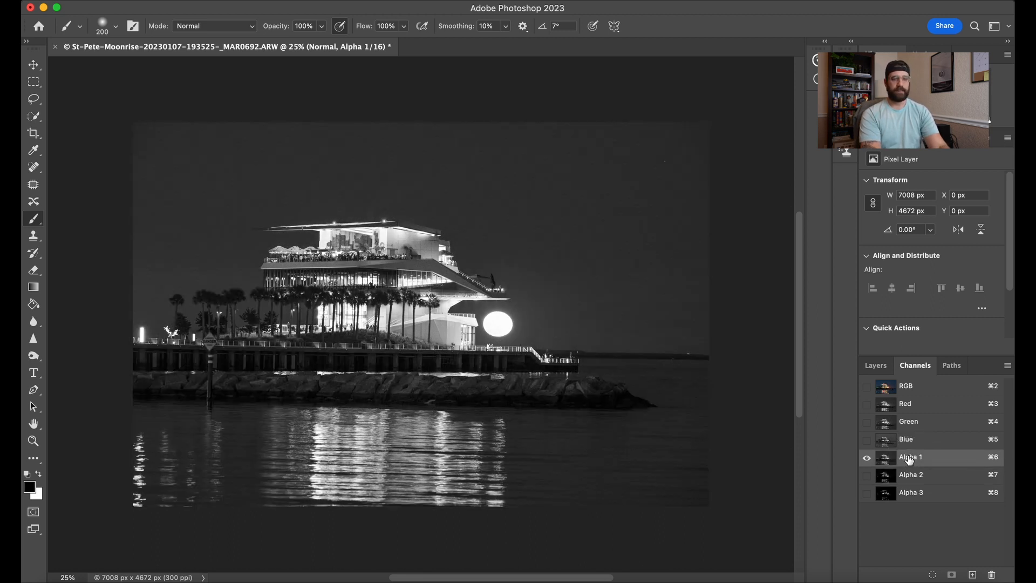
left_click(891, 460, "super")
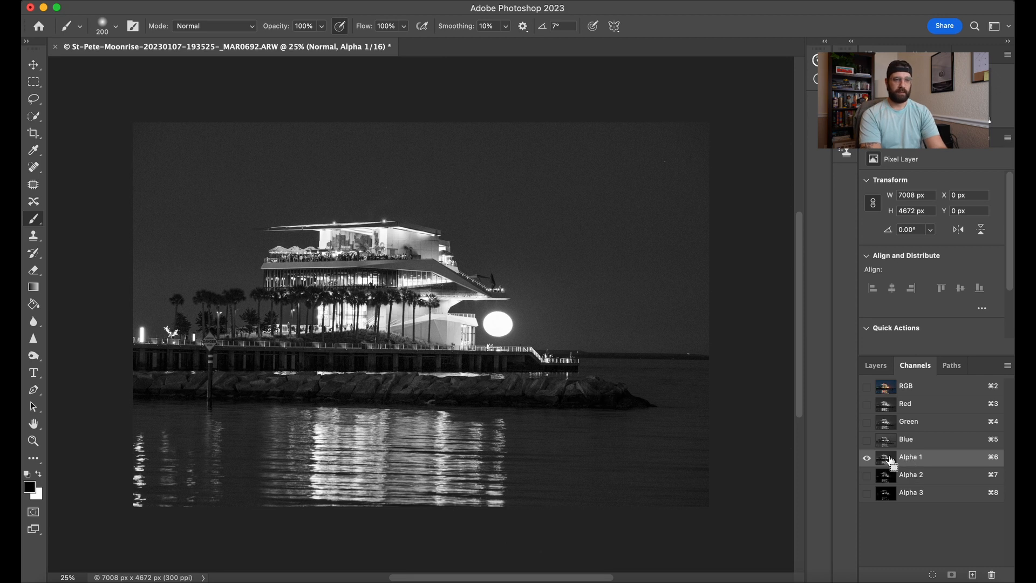
left_click(870, 367)
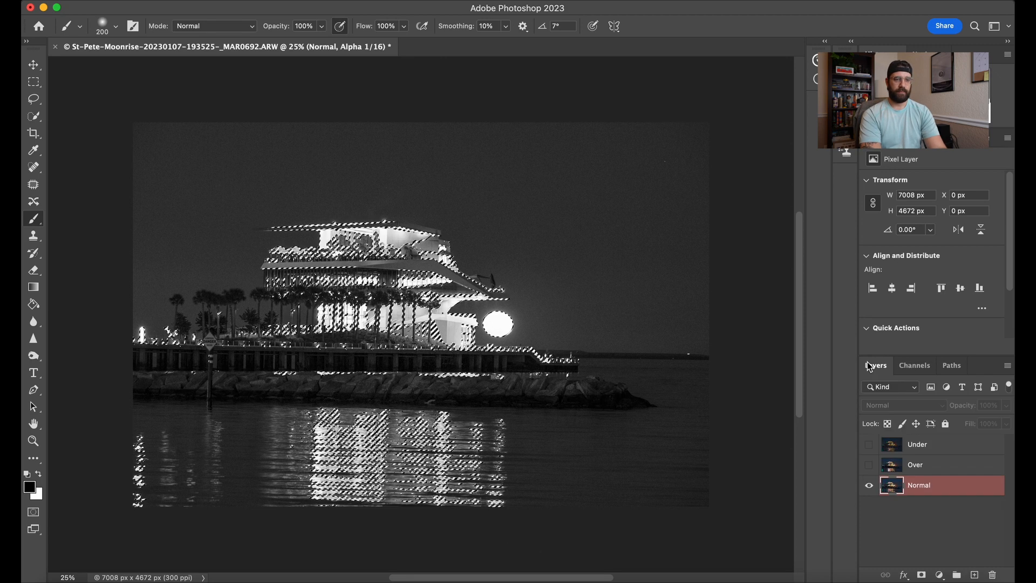
left_click(912, 472)
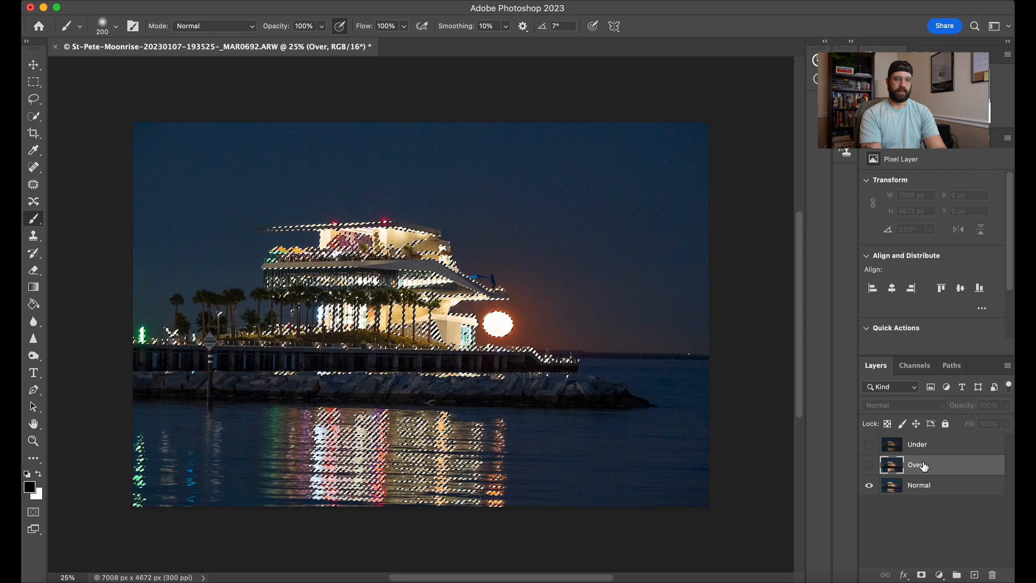
left_click(869, 466)
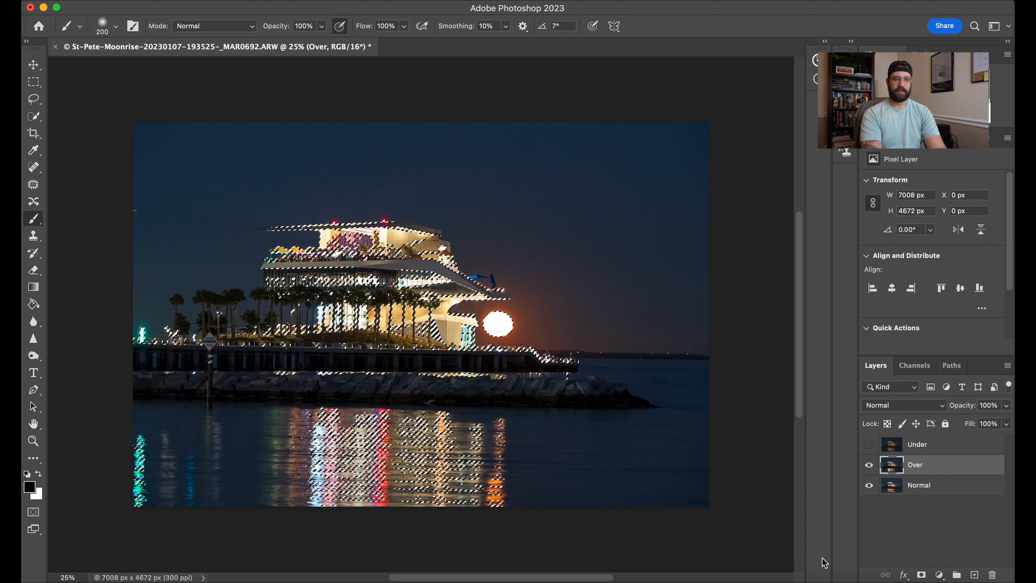
left_click(921, 575)
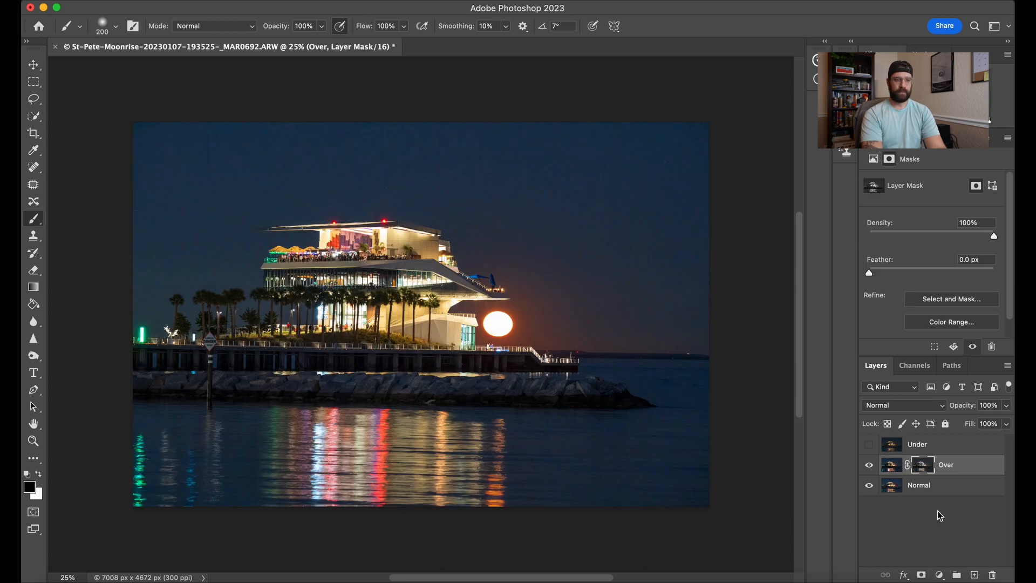
Inspect the Over layer's mask in grayscale and as a red overlay, and return to the normal image view
left_click(925, 470, "alt")
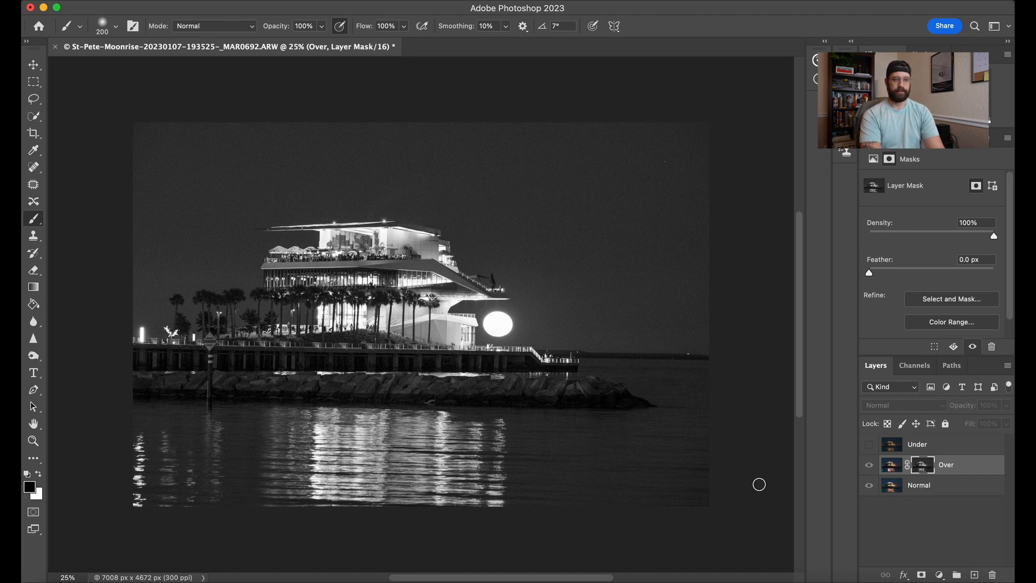
left_click(890, 466)
left_click(921, 465)
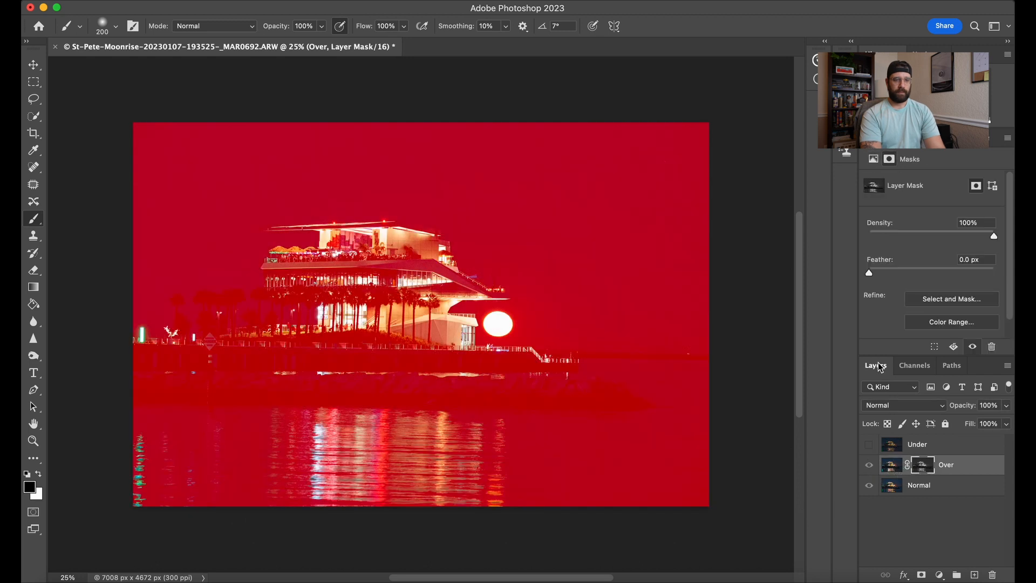
left_click(915, 365)
left_click(867, 458)
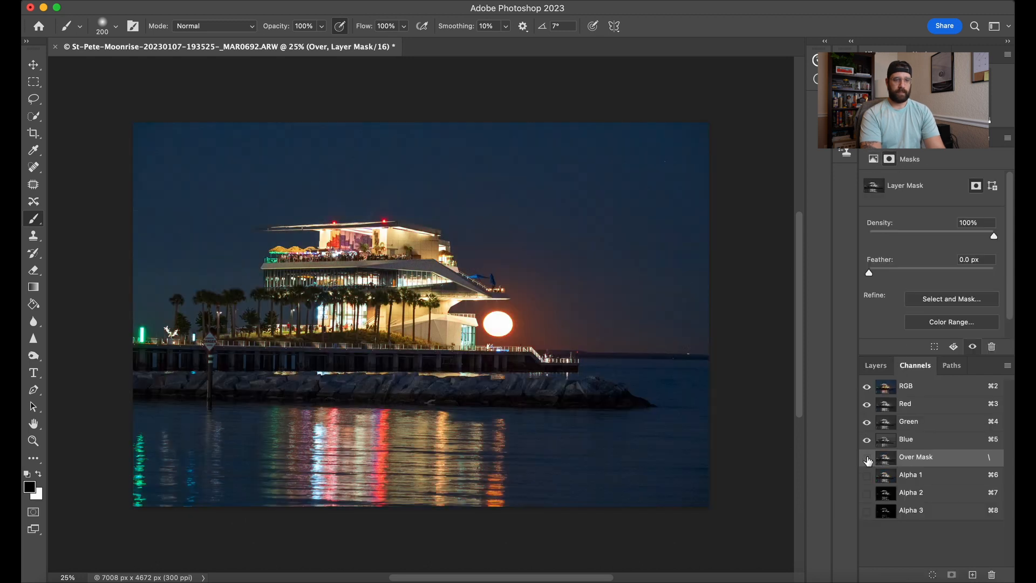
left_click(885, 366)
left_click(899, 466)
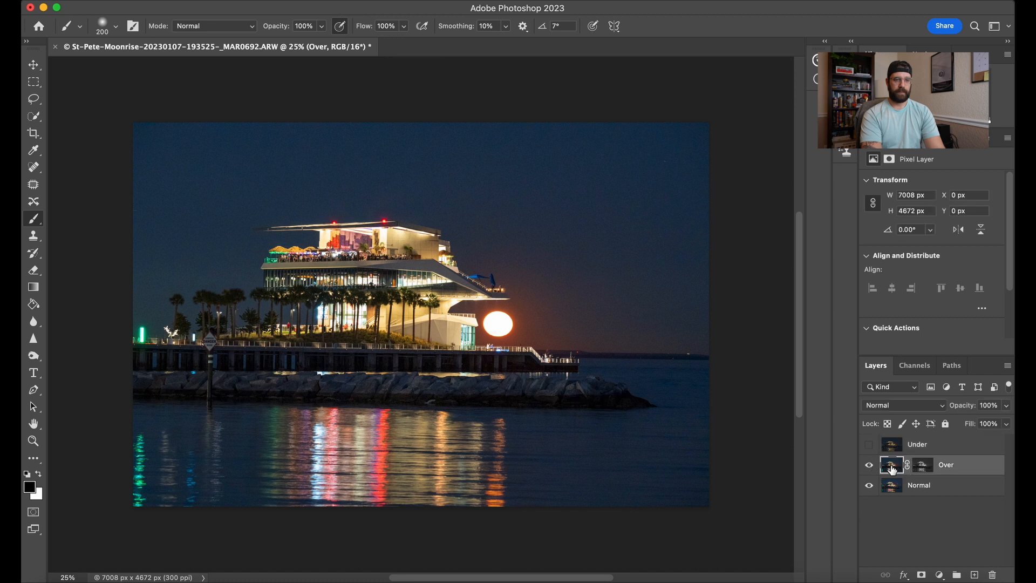
left_click(923, 468)
Compare the whole image with and without the masked Over layer
left_click(868, 465)
left_click(868, 465)
left_click(868, 465)
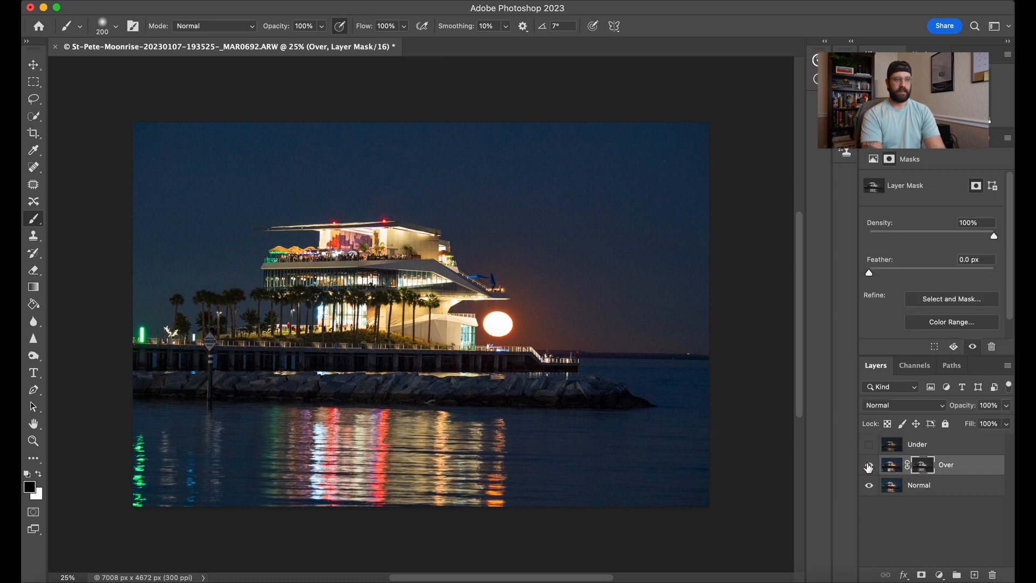
left_click(869, 465)
left_click(869, 465)
left_click(869, 465)
left_click(868, 465)
left_click(869, 465)
left_click(869, 465)
left_click(868, 465)
left_click(869, 466)
left_click(869, 465)
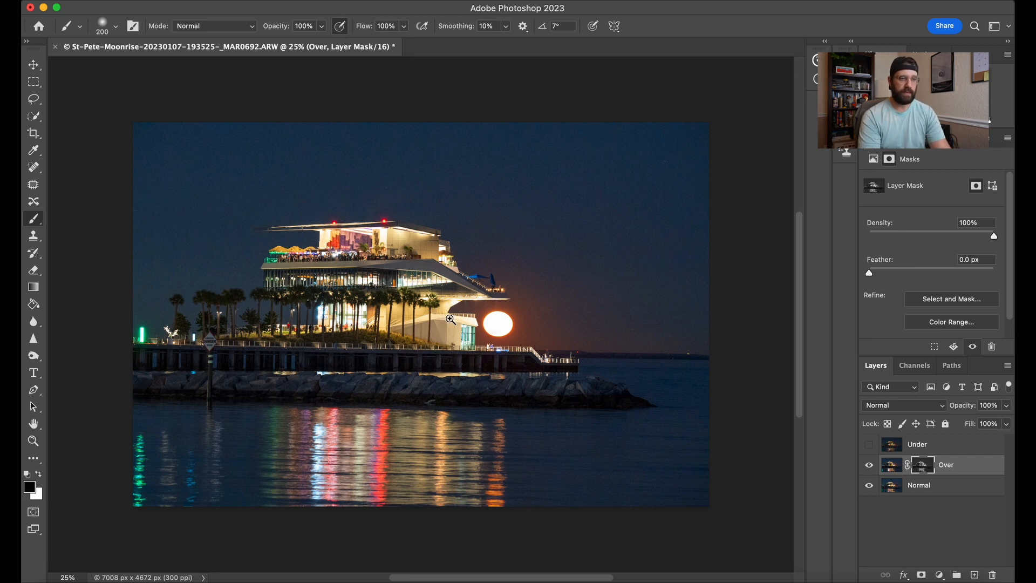
Examine the building beside the moon at 200% with the Over layer shown and hidden, and fit the image on screen again
key("z")
left_click_drag(465, 320, 458, 318)
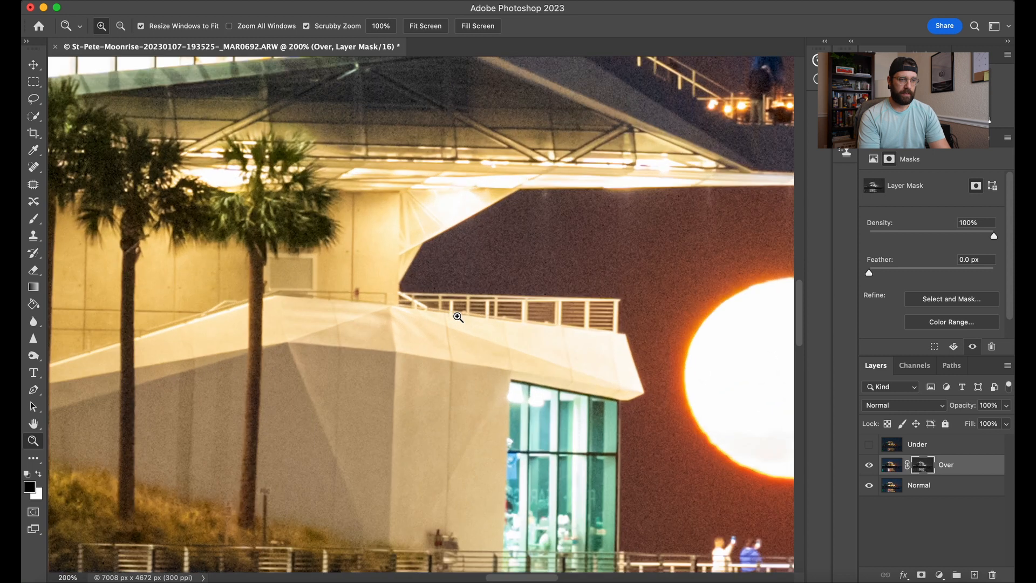
left_click(869, 465)
left_click(869, 465)
left_click(869, 466)
left_click(869, 465)
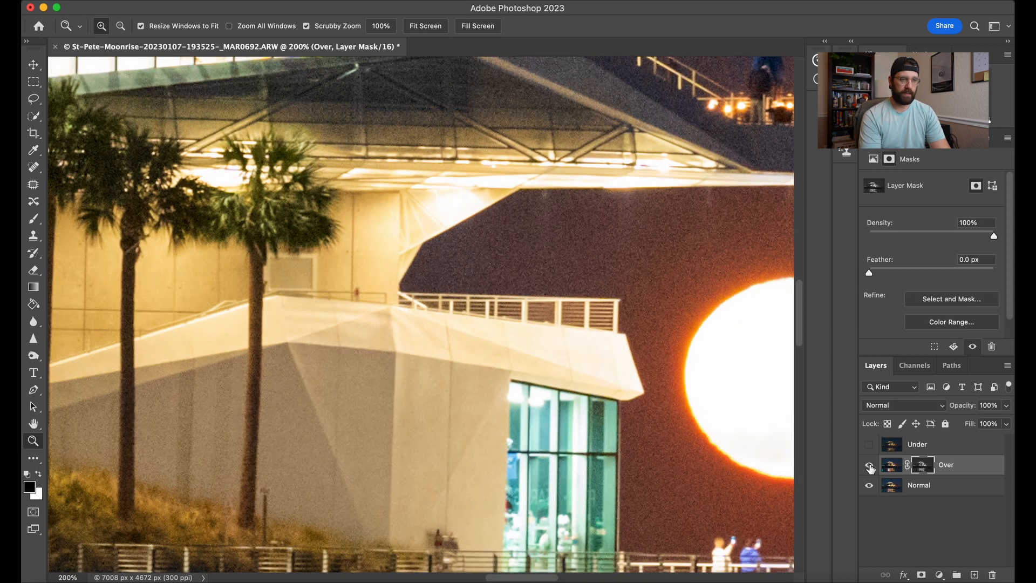
left_click(870, 465)
left_click(869, 465)
left_click(869, 465)
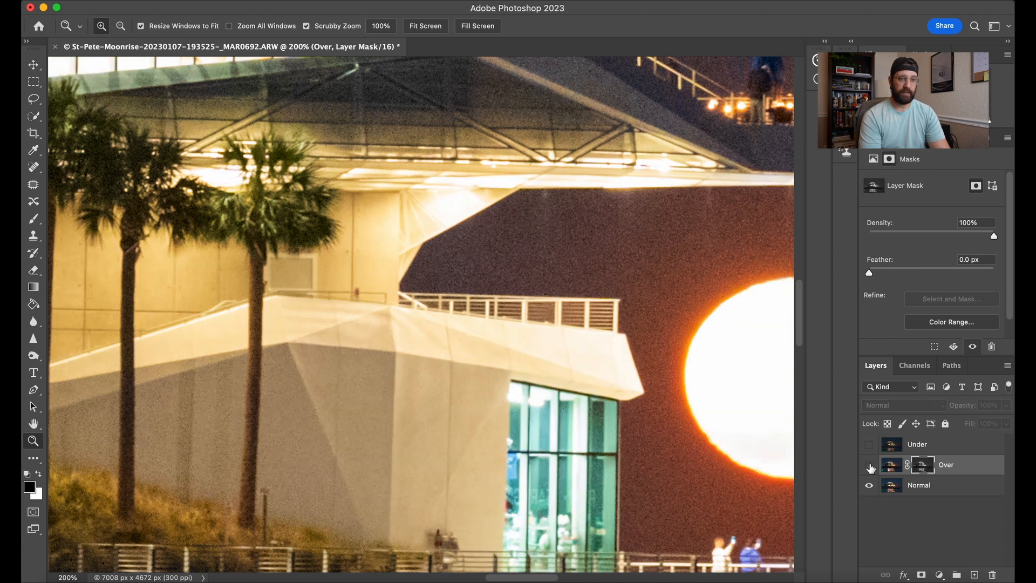
left_click(869, 465)
left_click(869, 466)
left_click(869, 465)
left_click(869, 465)
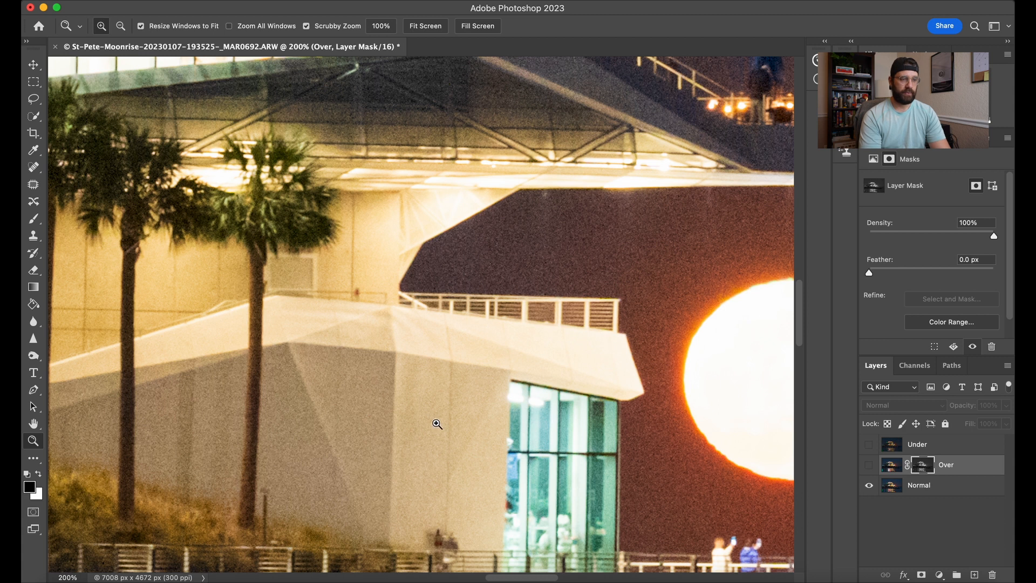
left_click(870, 465)
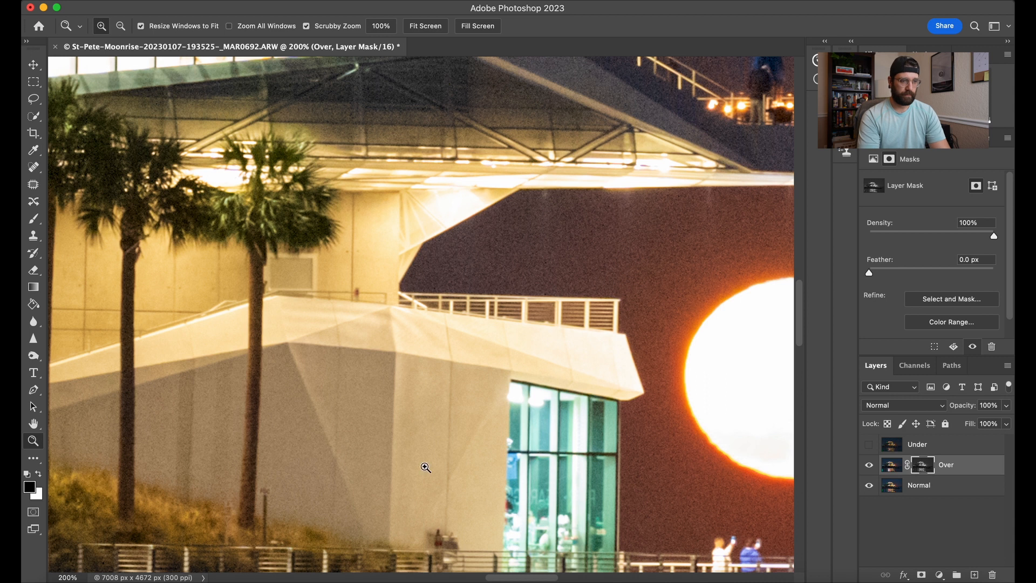
right_click(432, 441)
left_click(453, 452)
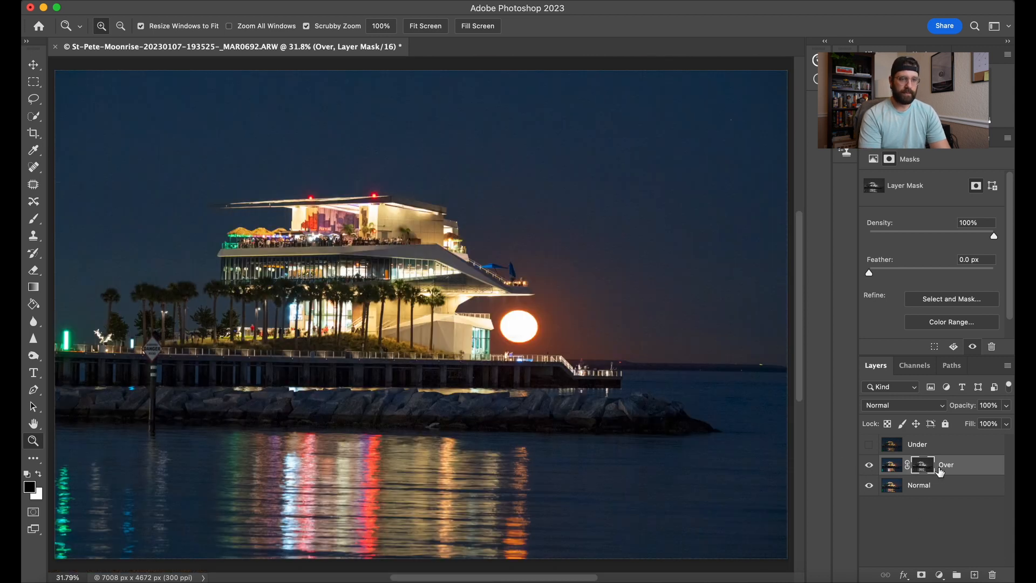
Preview the unmasked Under layer over the blend, select it and leave it hidden
left_click(870, 445)
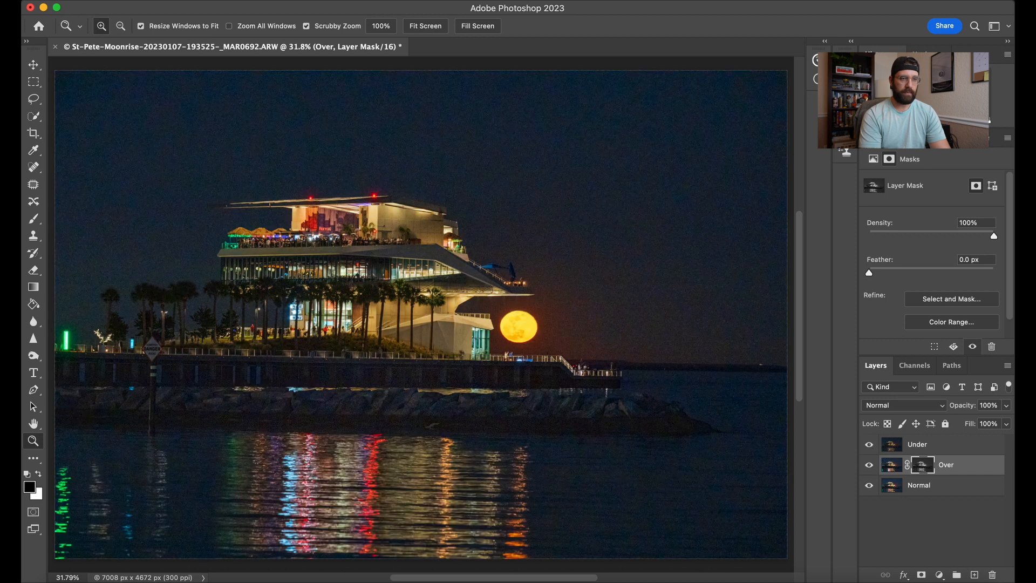
left_click(869, 446)
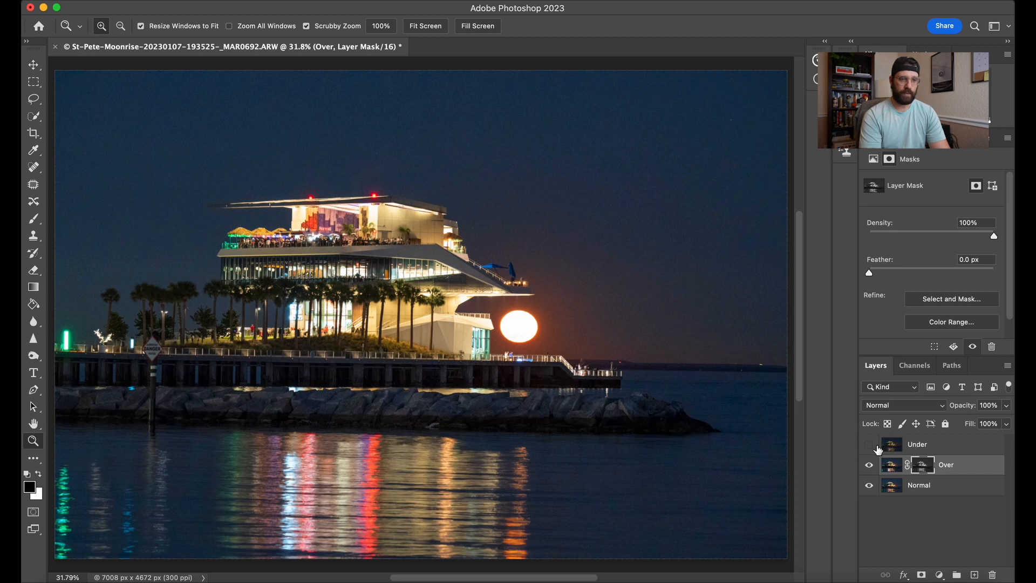
left_click(870, 446)
left_click(915, 448)
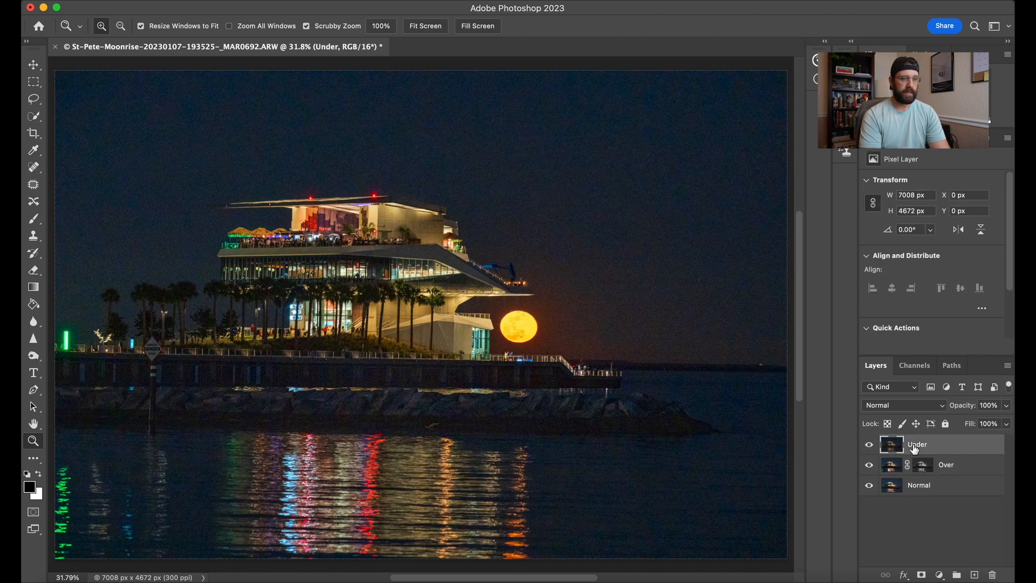
left_click(870, 446)
Compare the three alpha channels, load Alpha 3 as a selection and apply it as the Under layer's mask
left_click(908, 367)
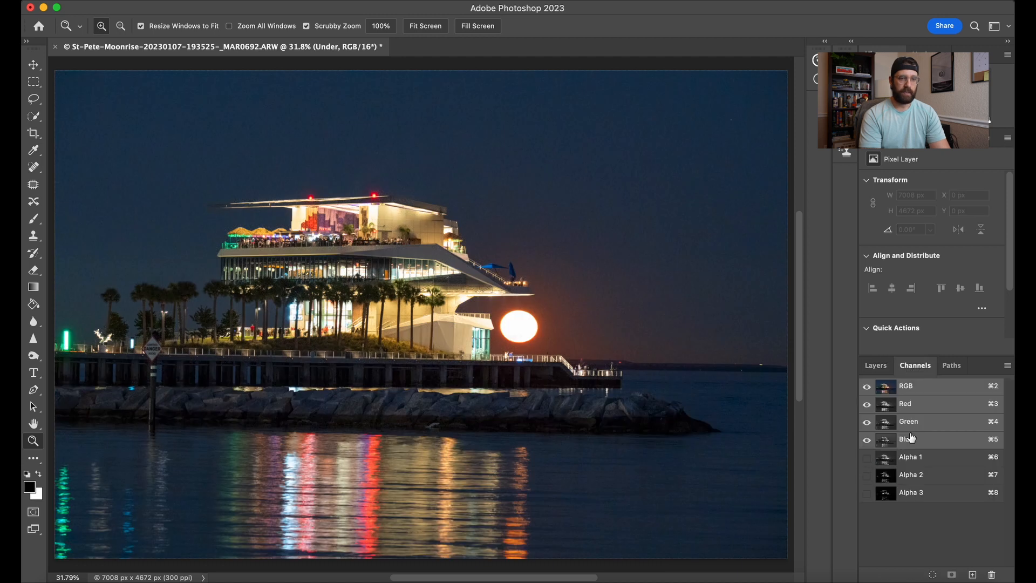
left_click(930, 459)
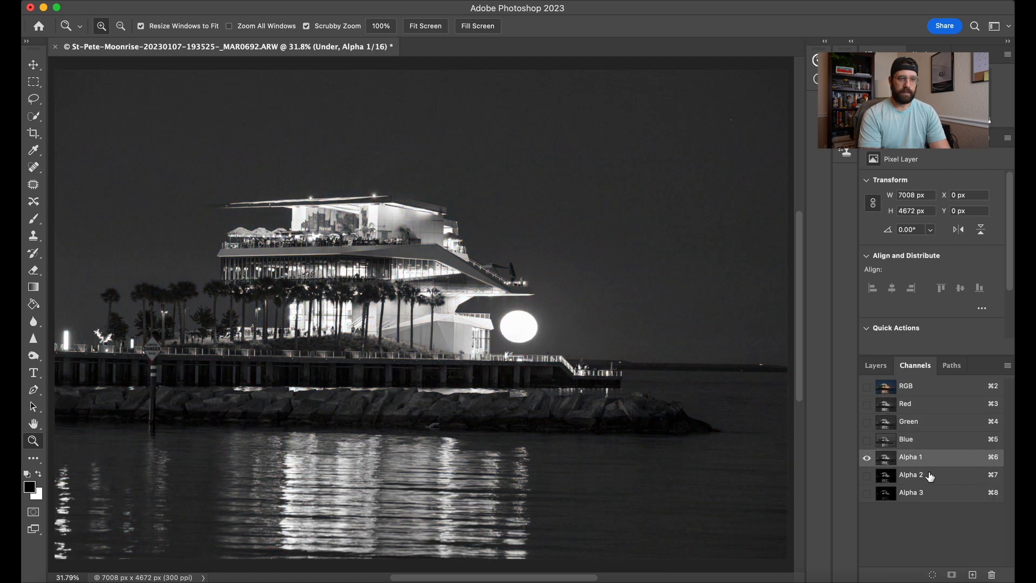
left_click(929, 474)
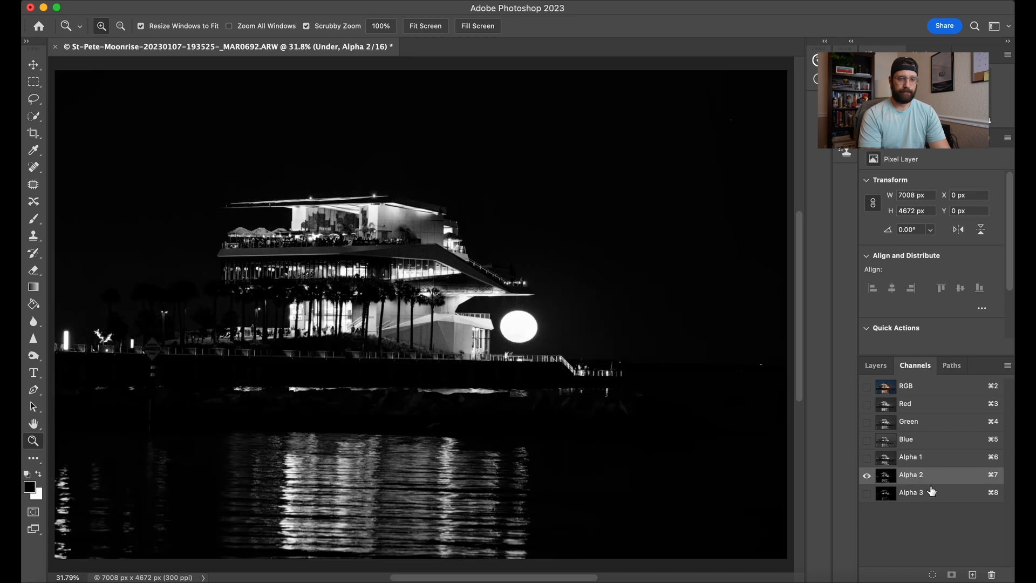
left_click(931, 492)
left_click(933, 476)
left_click(933, 462)
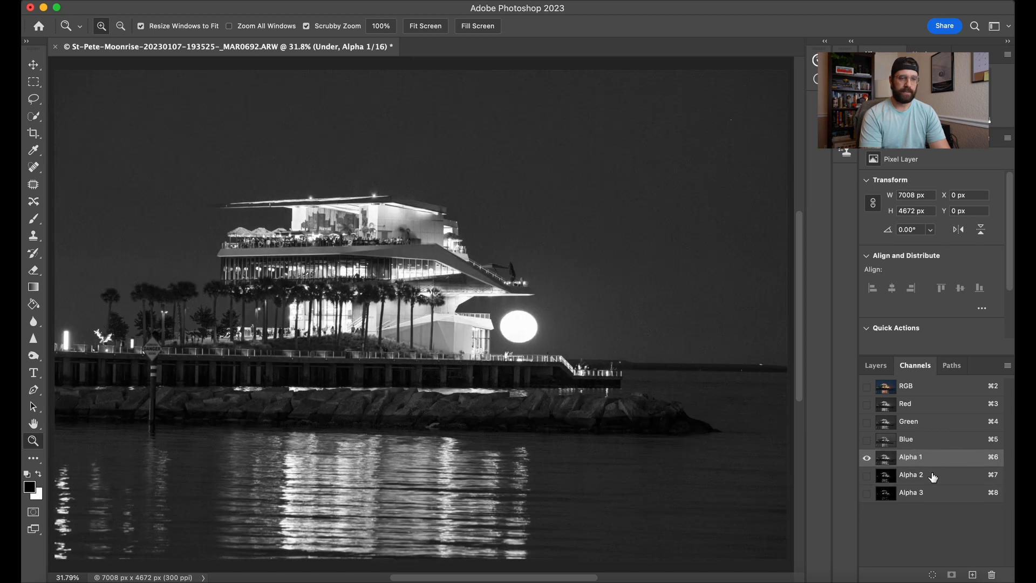
left_click(931, 492)
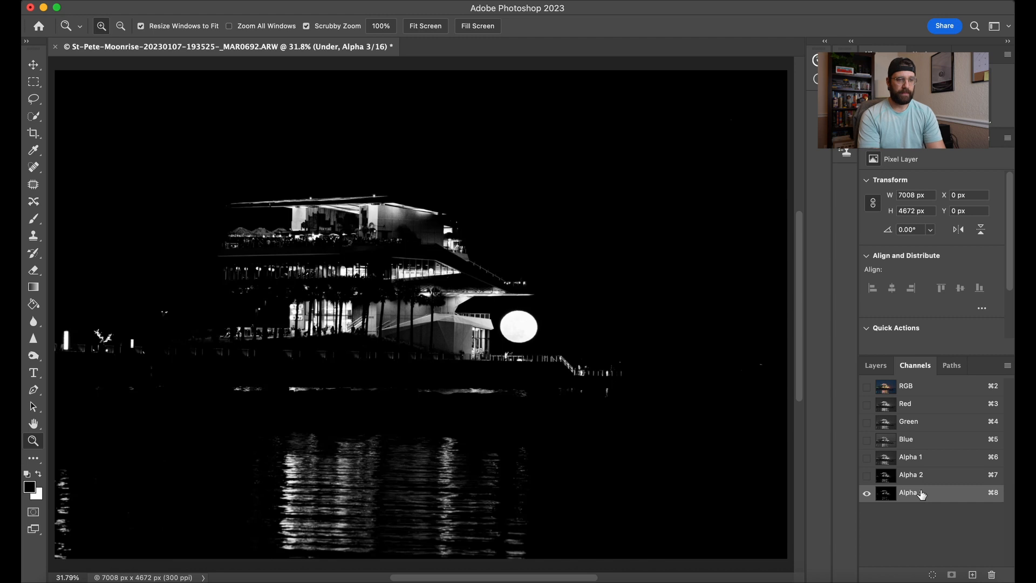
left_click(889, 494, "super")
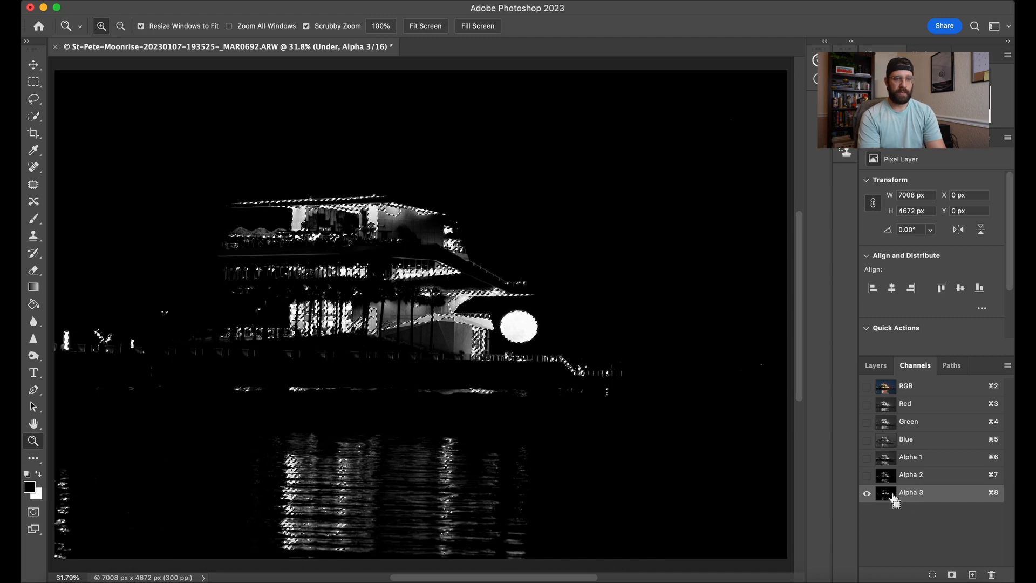
left_click(884, 367)
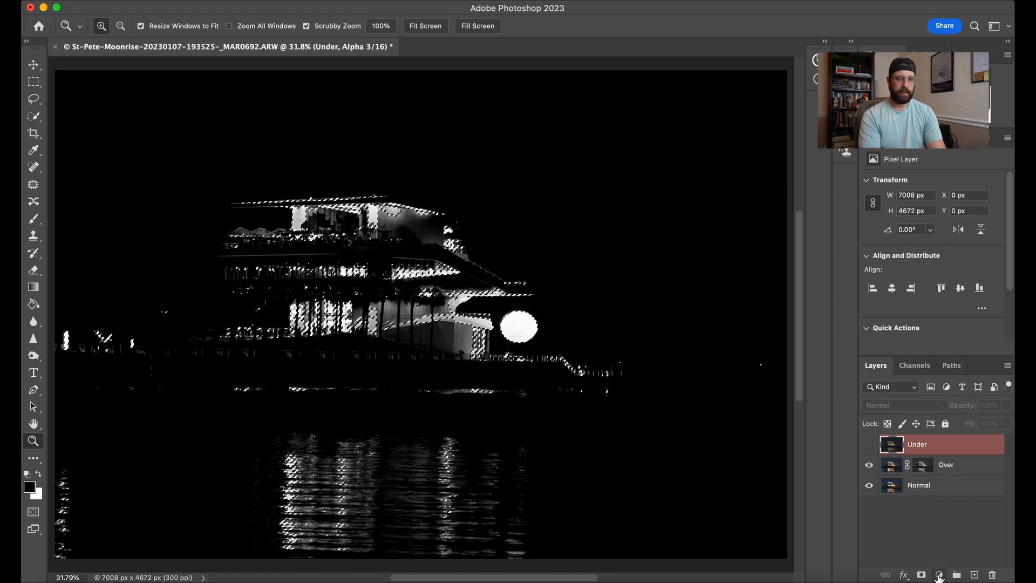
left_click(922, 575)
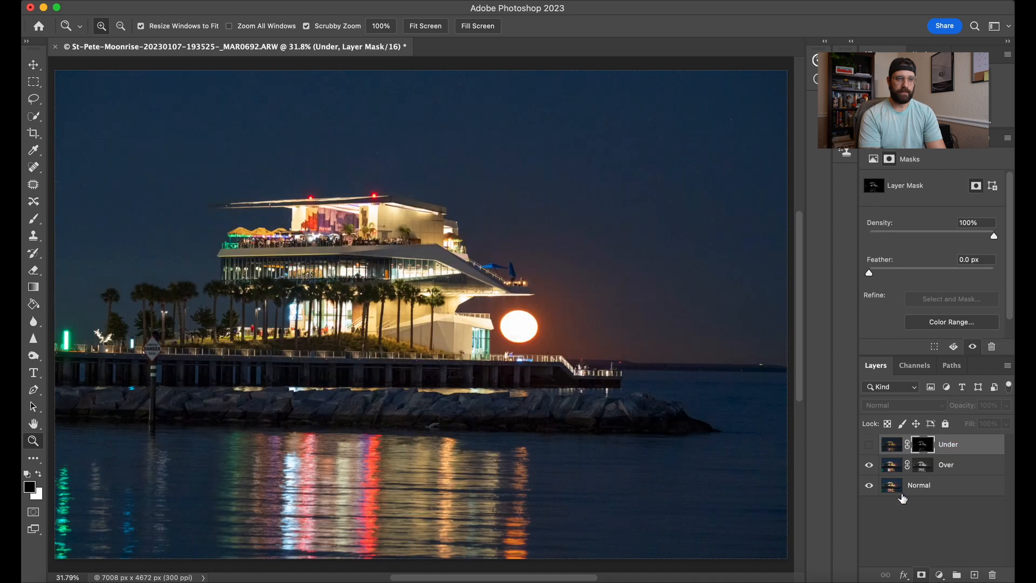
Make the masked Under layer visible, comparing the blend with and without it
left_click(869, 446)
left_click(862, 442)
left_click(862, 442)
left_click(867, 444)
left_click(867, 444)
left_click(868, 445)
left_click(867, 445)
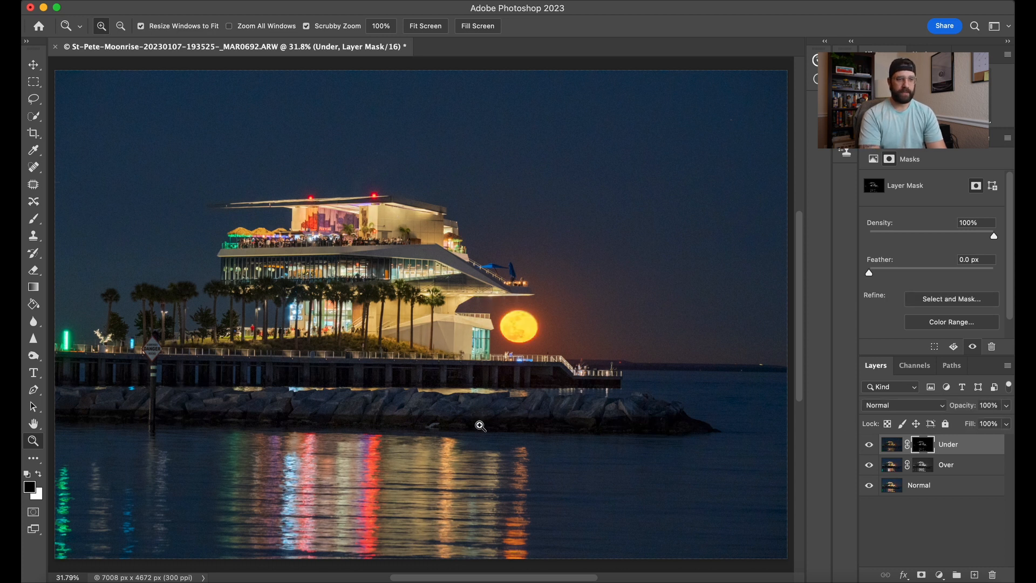
left_click(869, 444)
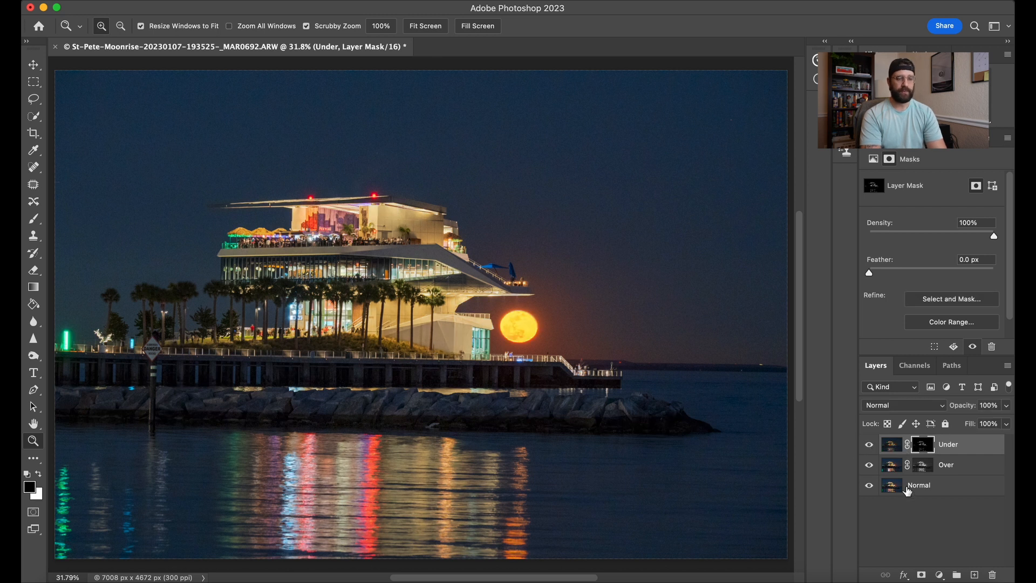
Activate the Brush tool and place the masked Under layer in a new group of its own
key("b")
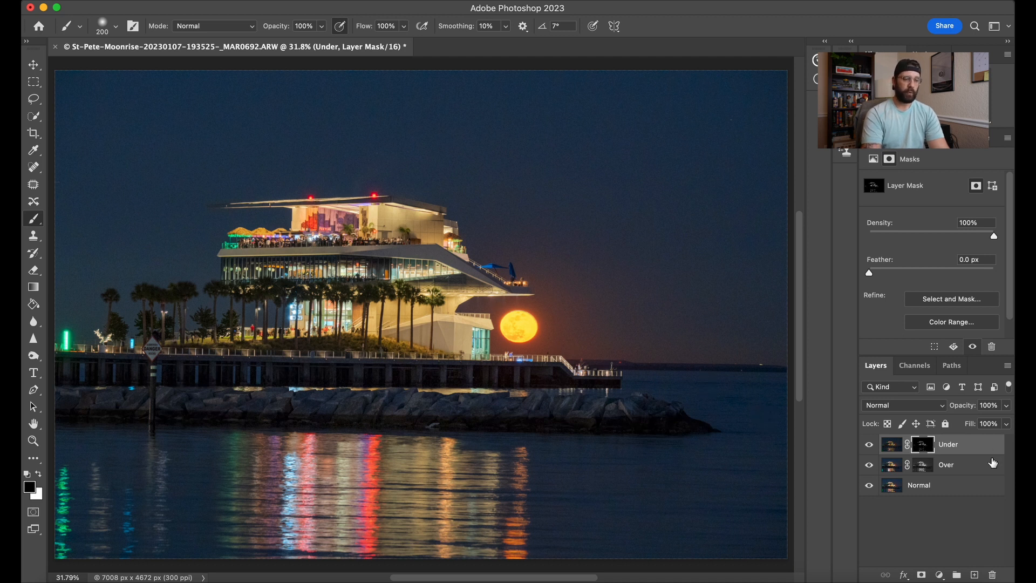
left_click(967, 443)
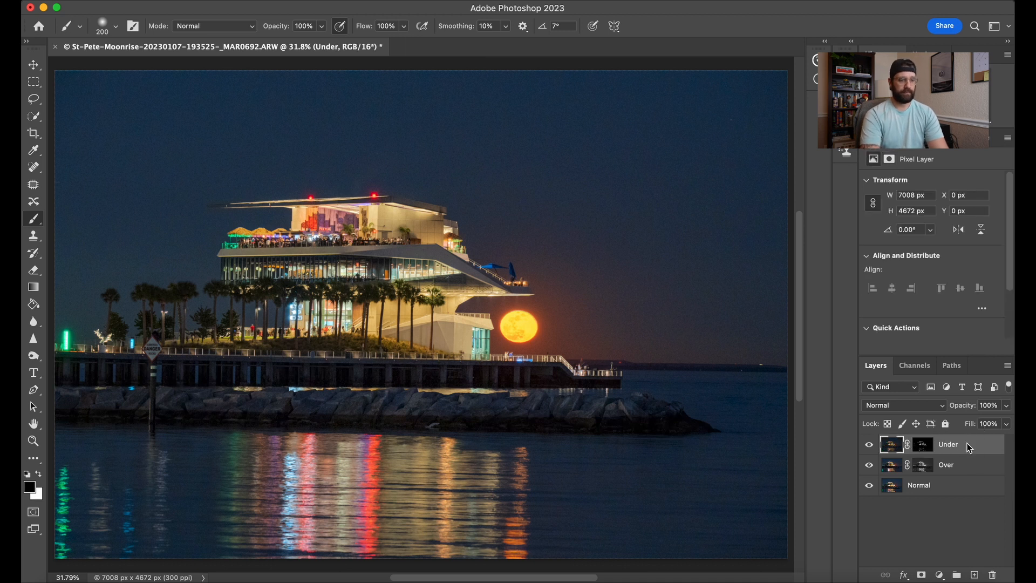
key("super+g")
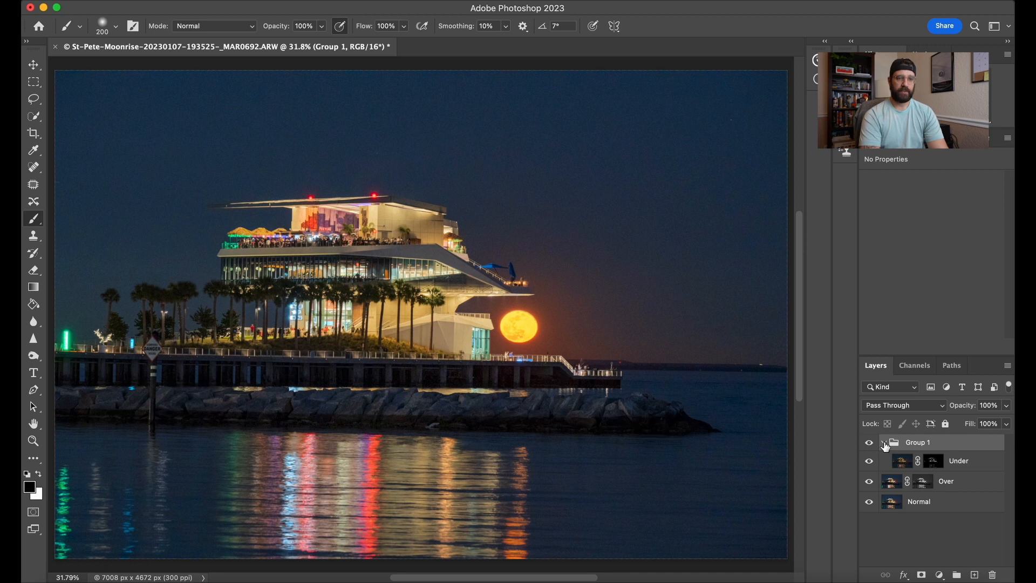
Add a black layer mask to Group 1 so it hides the whole Under exposure
left_click(984, 464)
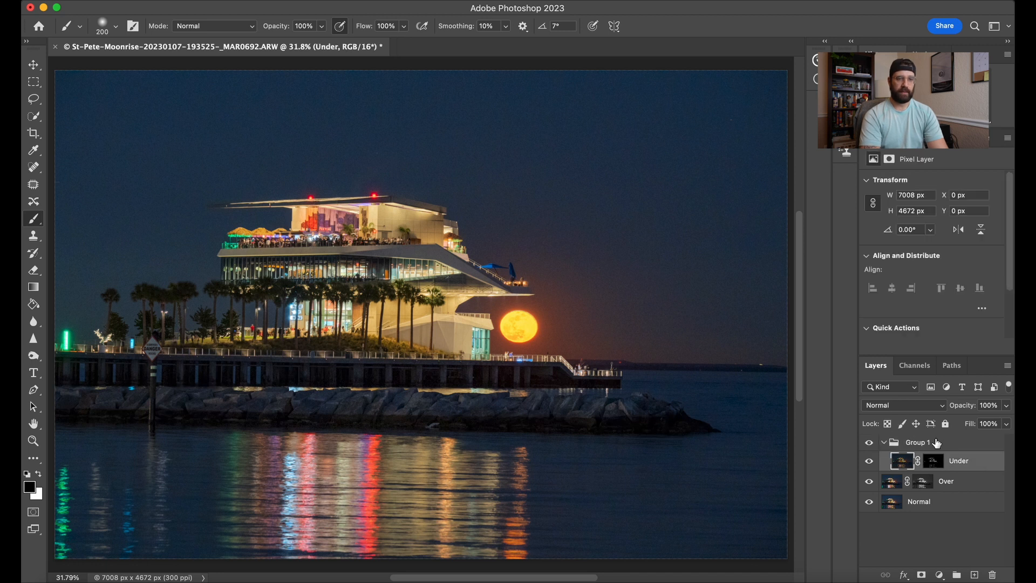
left_click(936, 443)
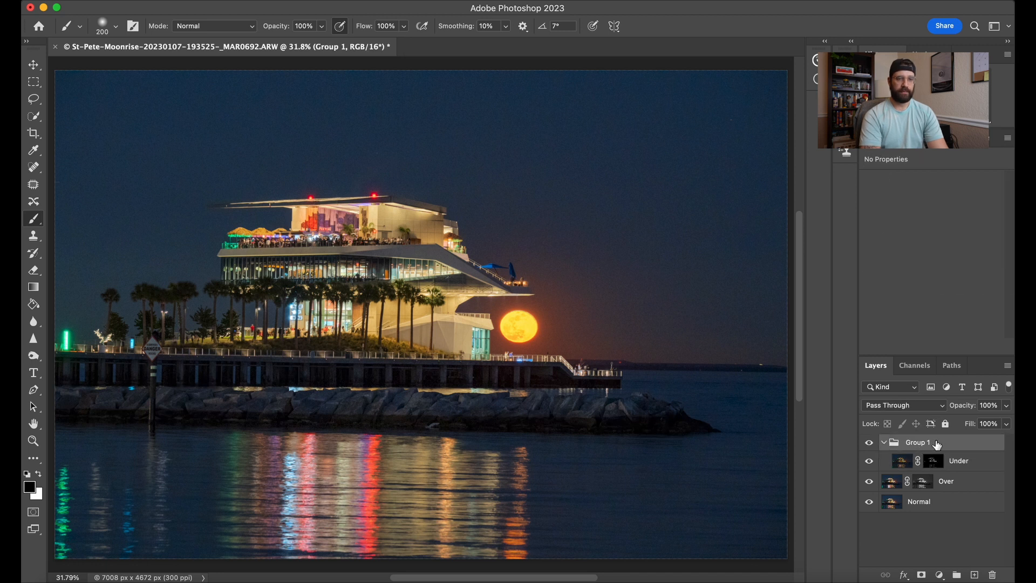
left_click(922, 576)
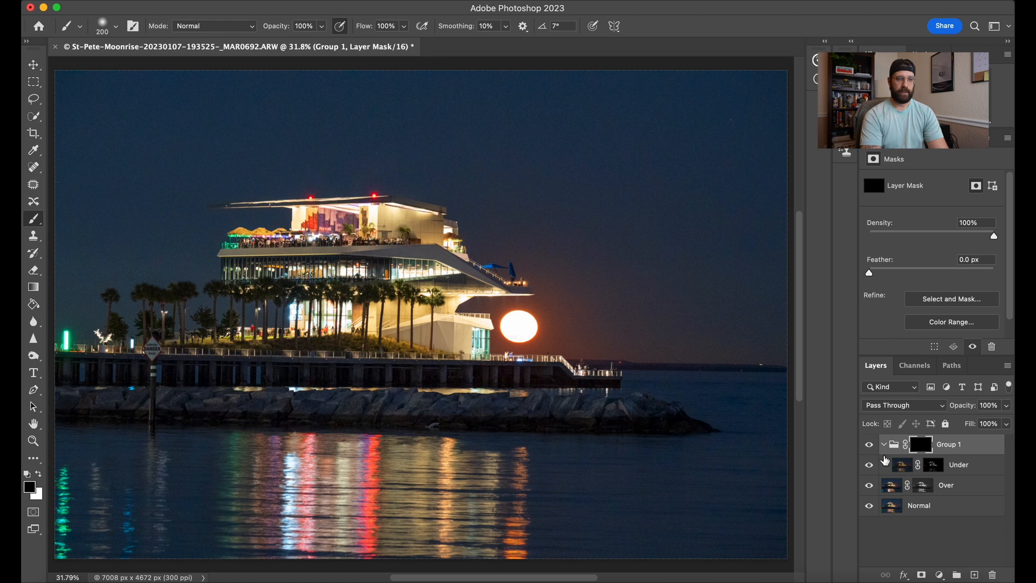
Paint white over the moon on Group 1's mask with the size 200 brush to reveal the Under exposure there, and deselect the group
key("x")
mouse_move(536, 324)
left_mouse_down()
mouse_move(513, 320)
mouse_move(510, 337)
mouse_move(529, 330)
mouse_move(518, 318)
mouse_move(507, 327)
mouse_move(527, 328)
mouse_move(524, 317)
mouse_move(515, 324)
left_mouse_up()
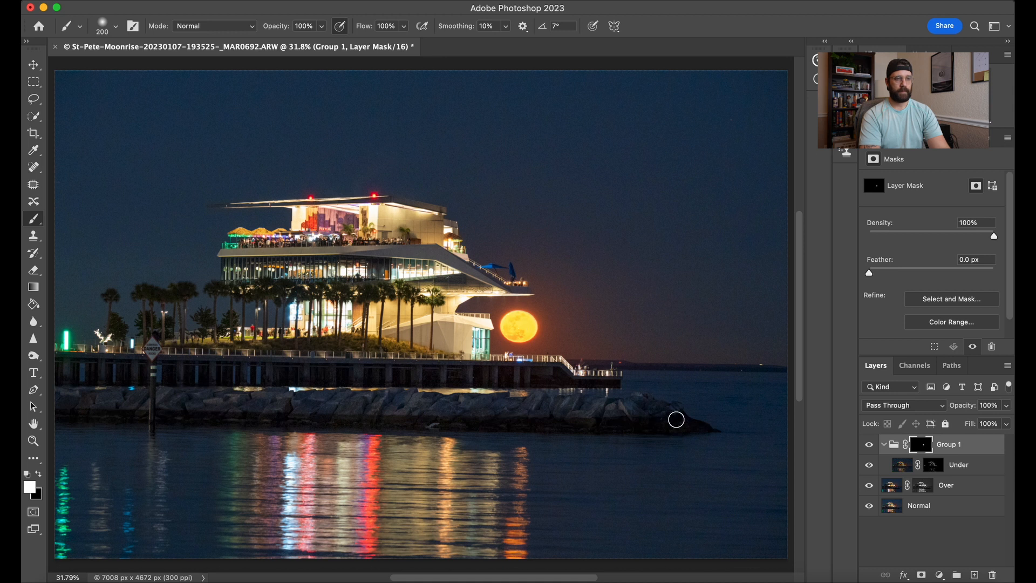
left_click(906, 526)
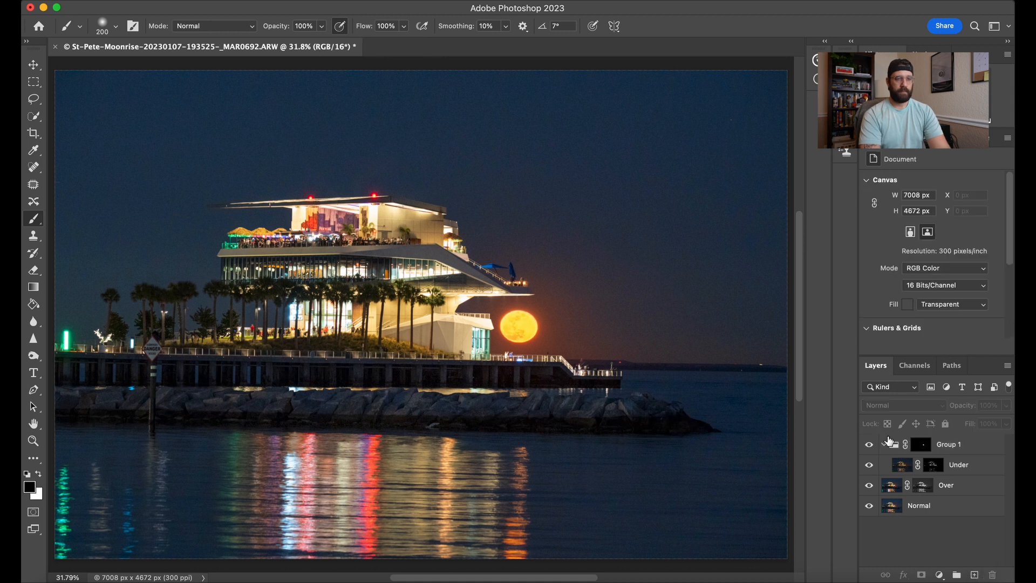
Collapse Group 1 and compare the blend with and without Group 1 and the Over layer, leaving both visible
left_click(884, 444)
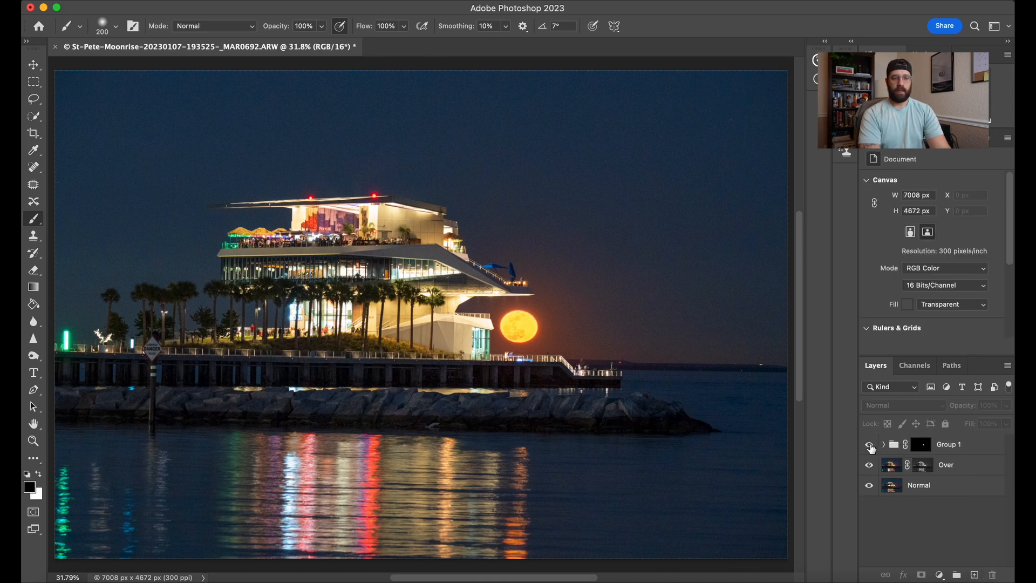
left_click(869, 444)
mouse_move(870, 454)
left_mouse_down()
mouse_move(870, 465)
mouse_move(869, 447)
left_mouse_up()
left_click(869, 446)
left_click(869, 465)
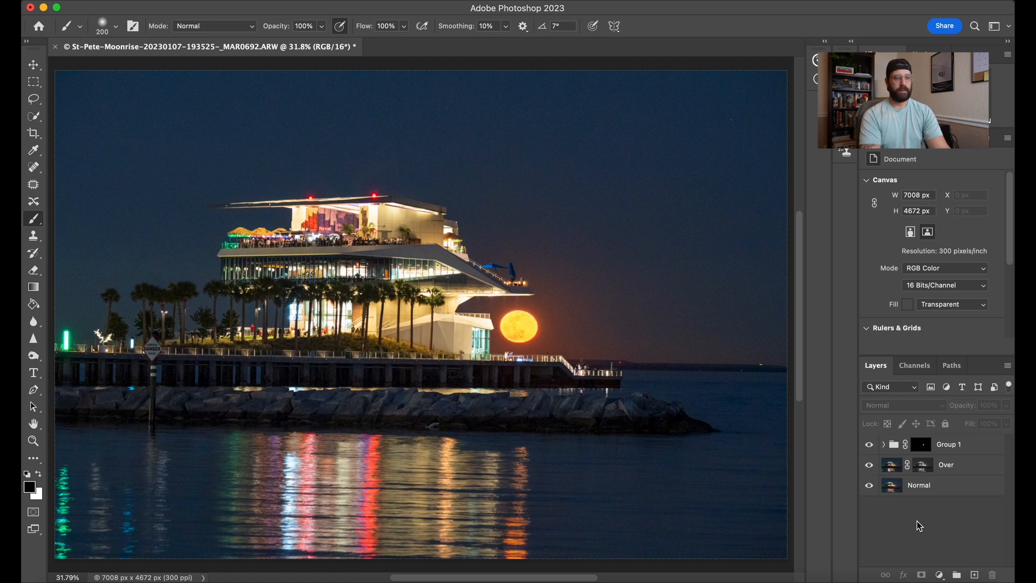